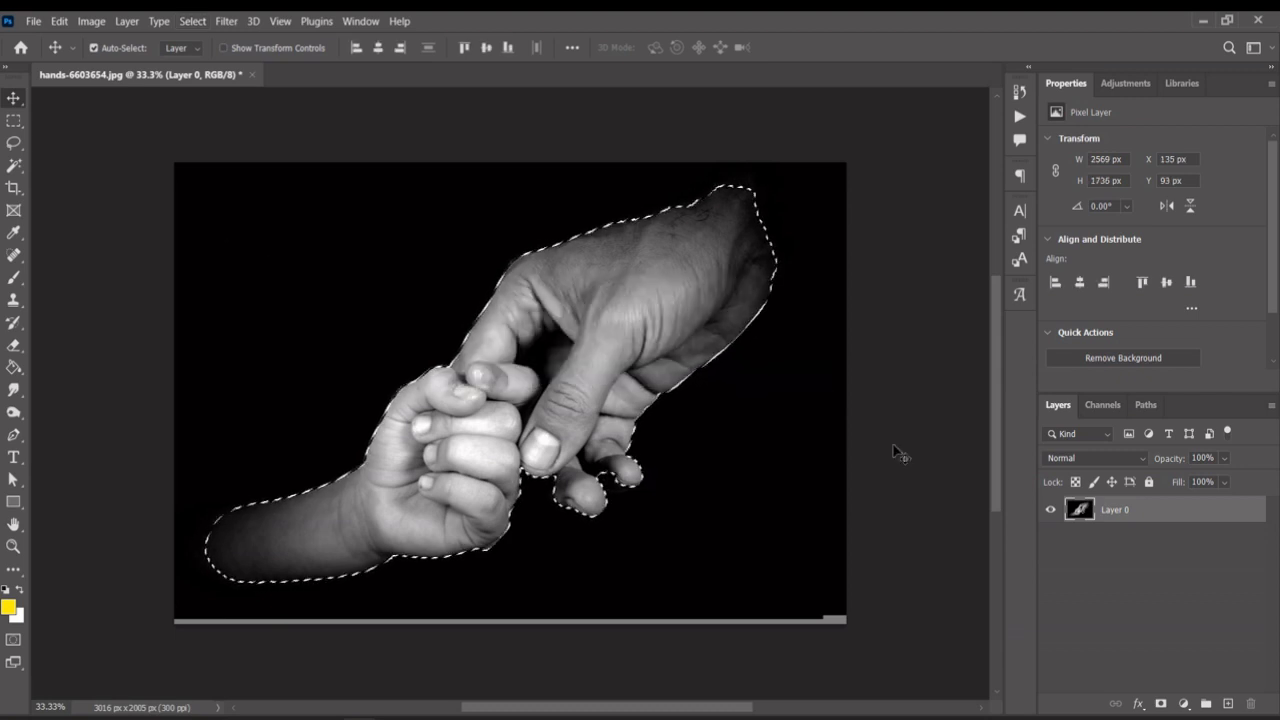
- Add a layer mask to Layer 0 from the selection around the hands and convert the layer to a smart object
left_click(1161, 704)
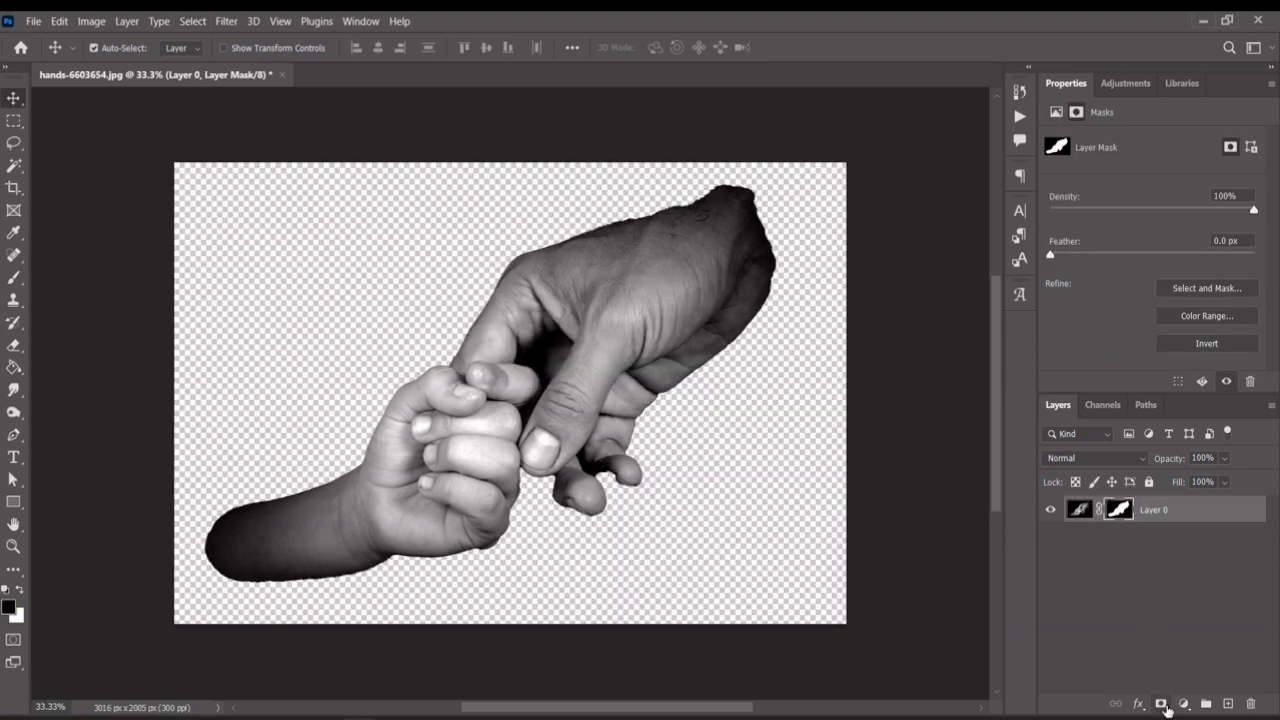
left_click(916, 479)
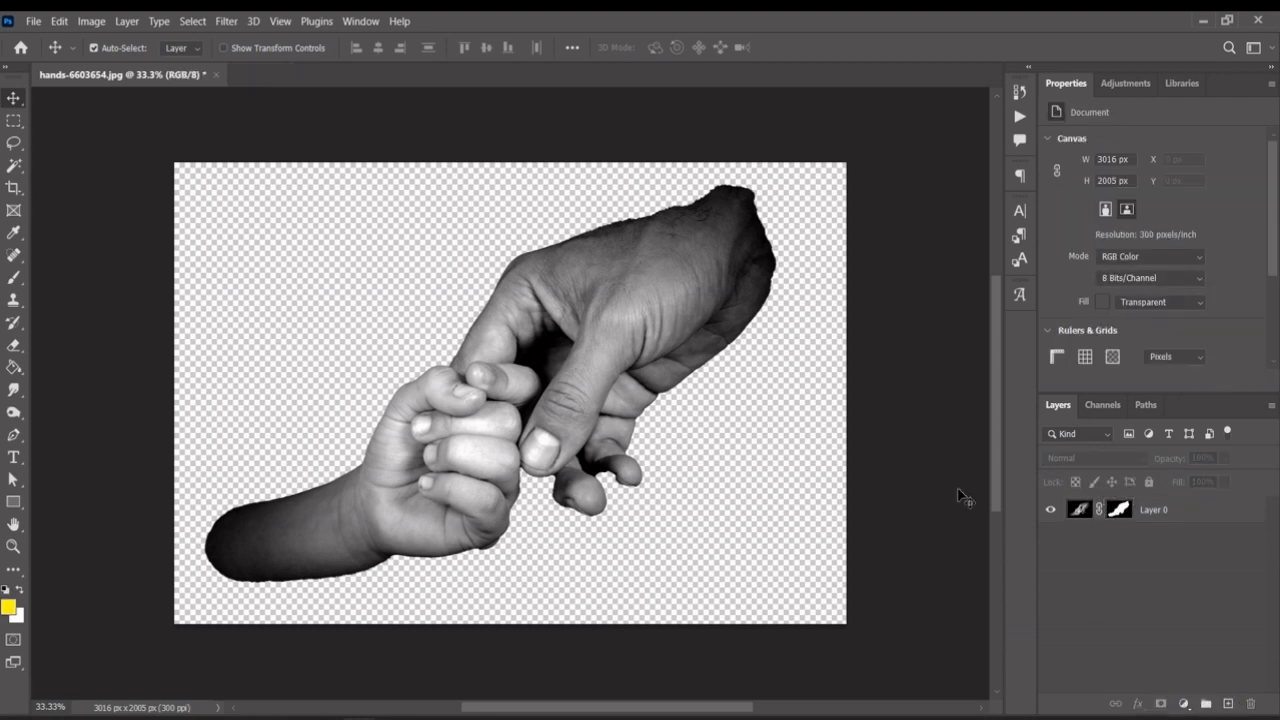
right_click(1155, 514)
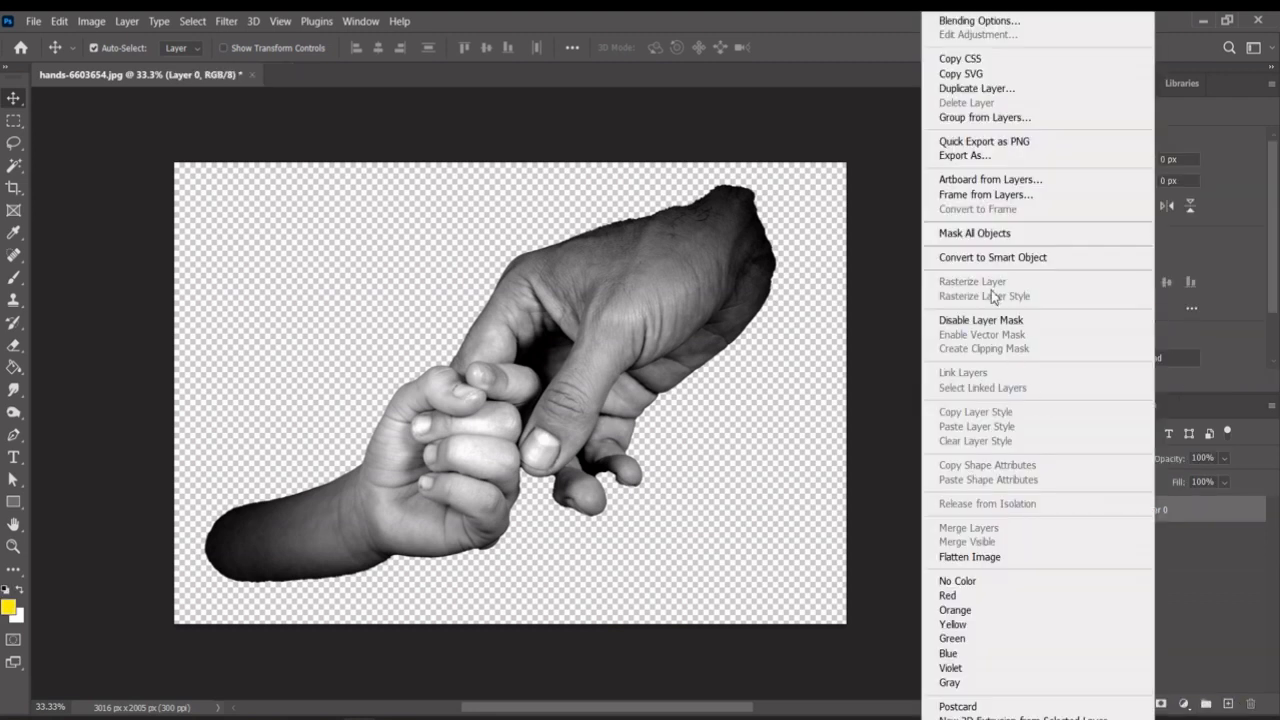
left_click(991, 258)
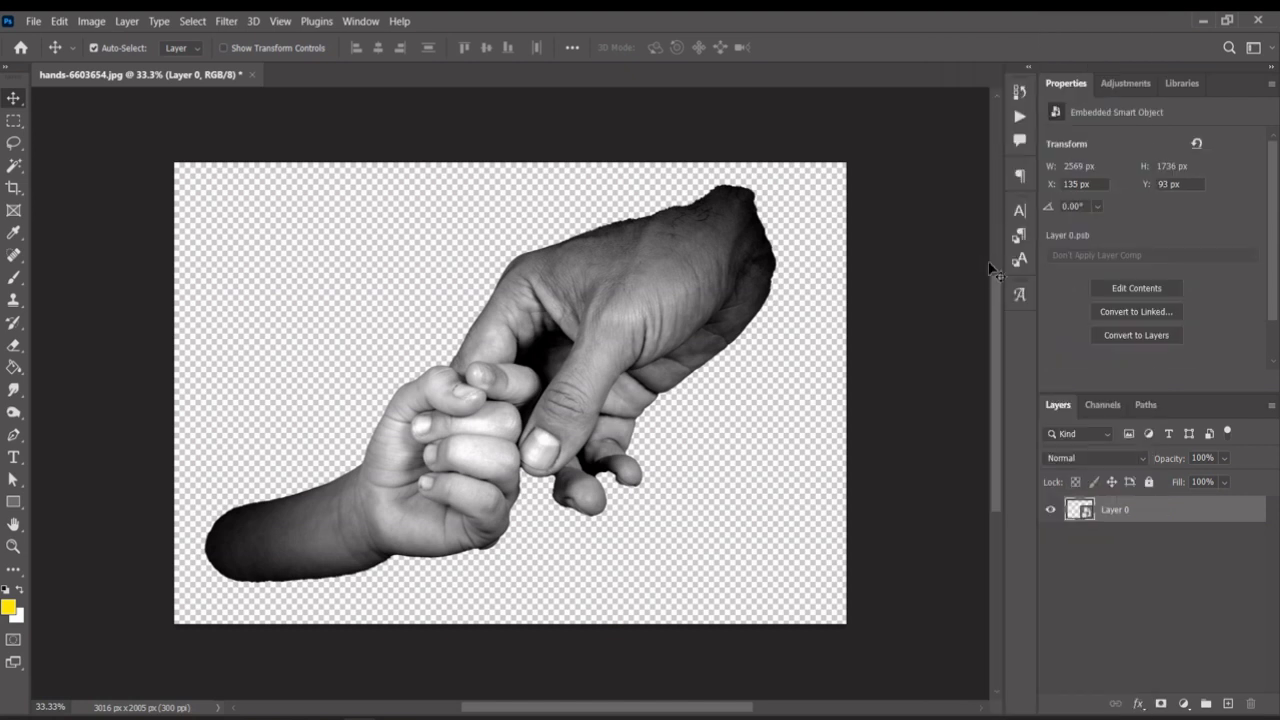
- Set the document's canvas fill to Black and check the Background layer by hiding and showing it
left_click(944, 342)
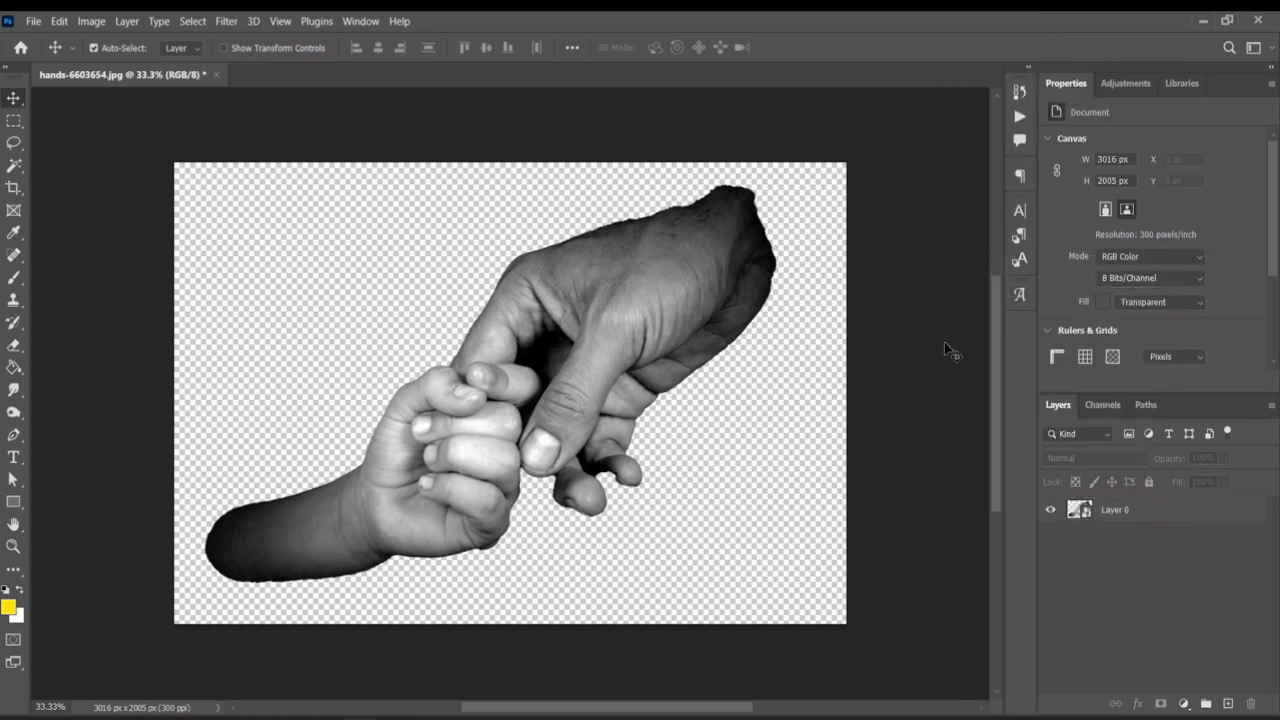
left_click(1157, 301)
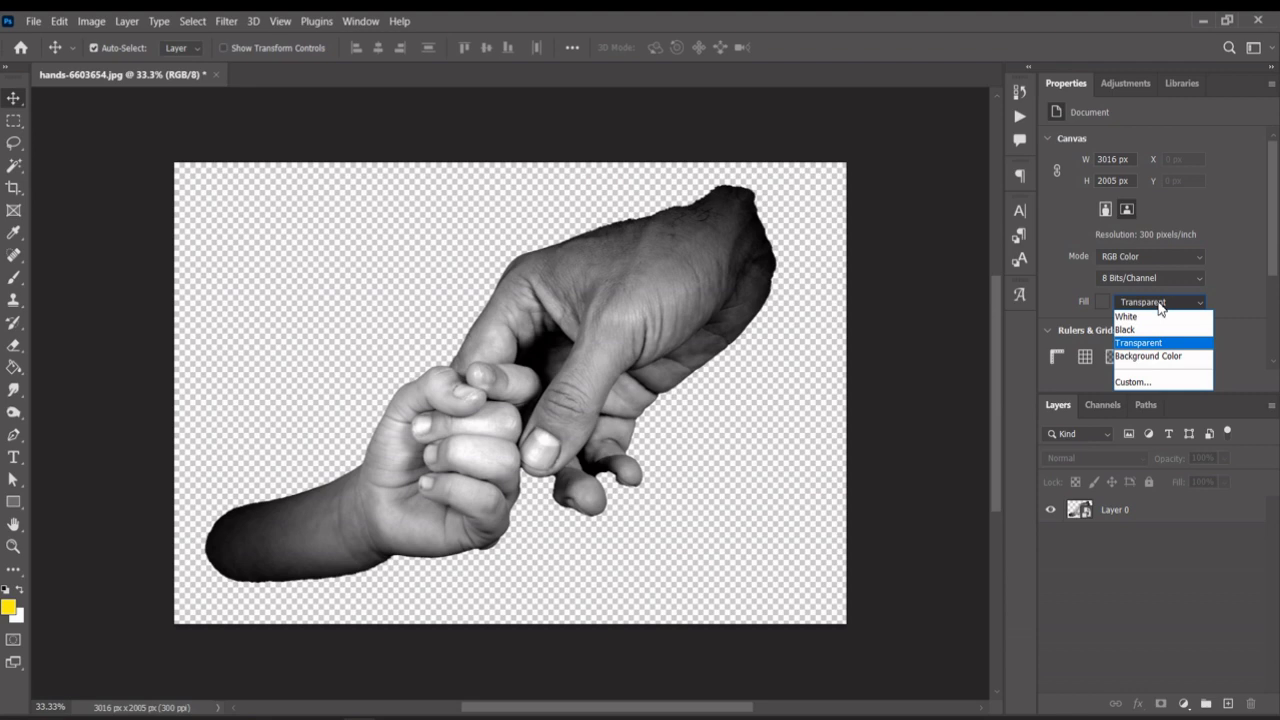
left_click(1131, 329)
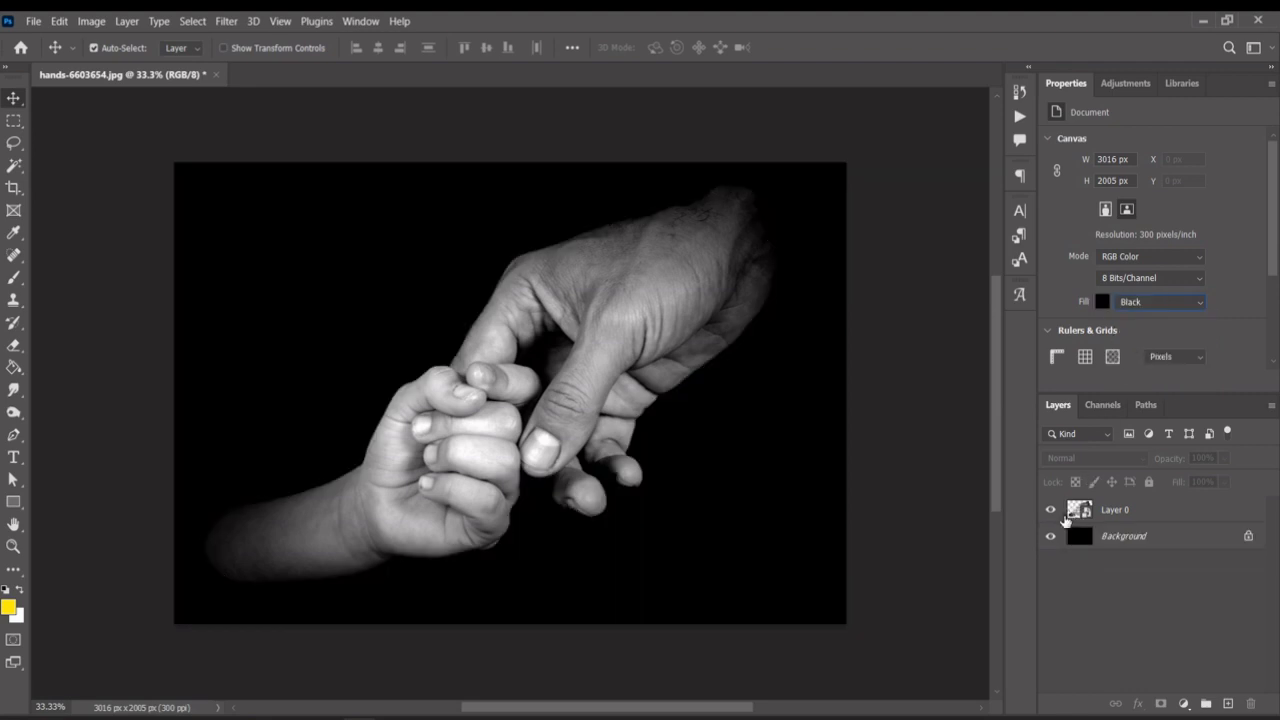
left_click(1051, 537)
left_click(1051, 537)
- Apply the Camera Raw Filter to Layer 0 with the Grain effect raised to its maximum
left_click(1137, 519)
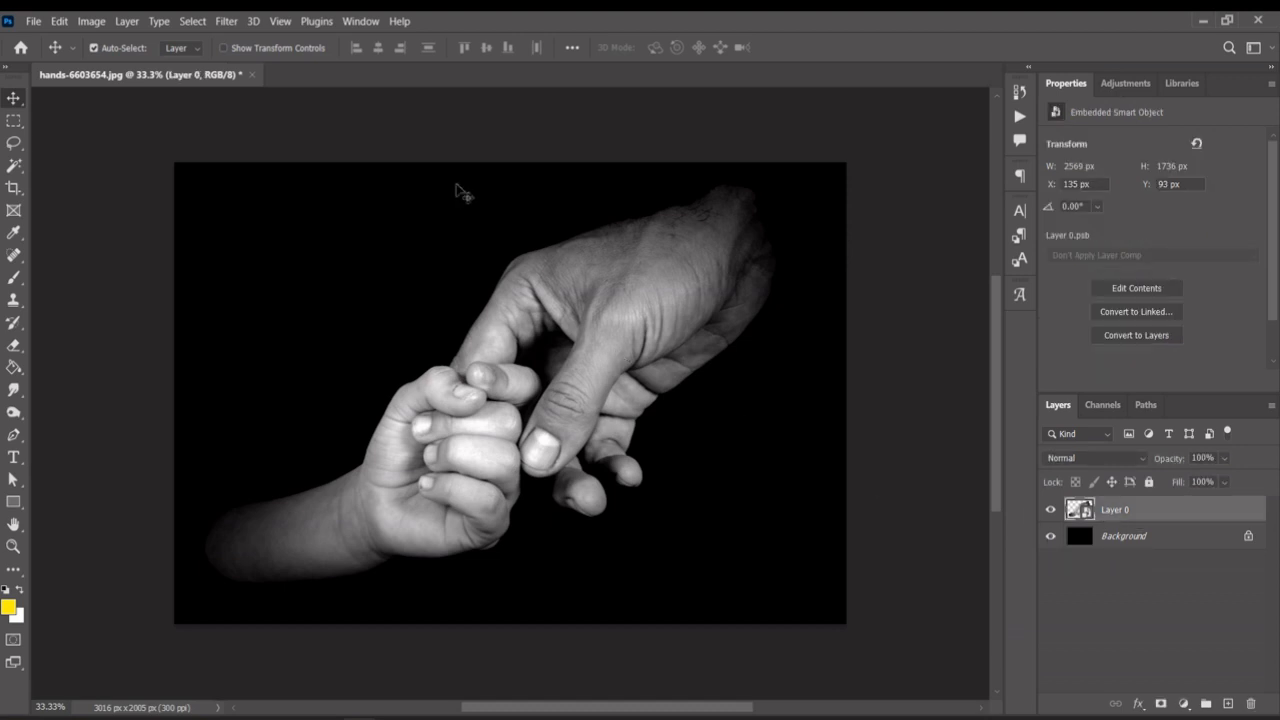
left_click(197, 24)
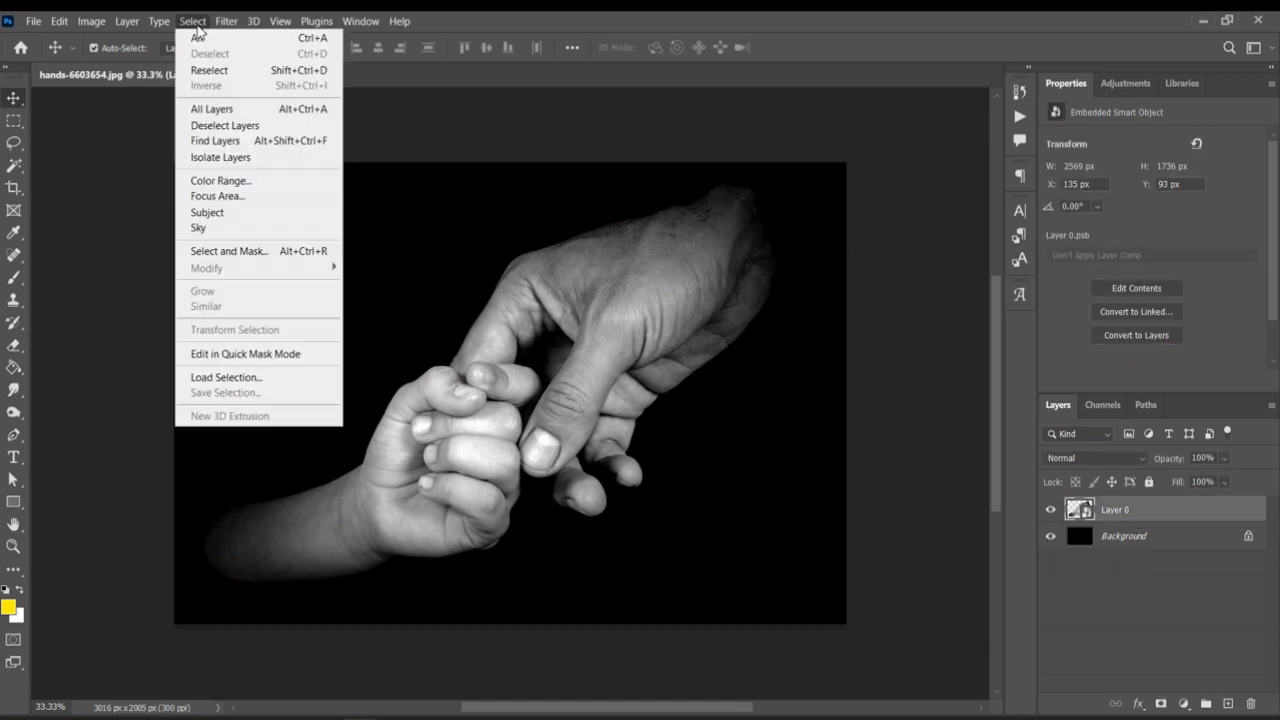
mouse_move(224, 23)
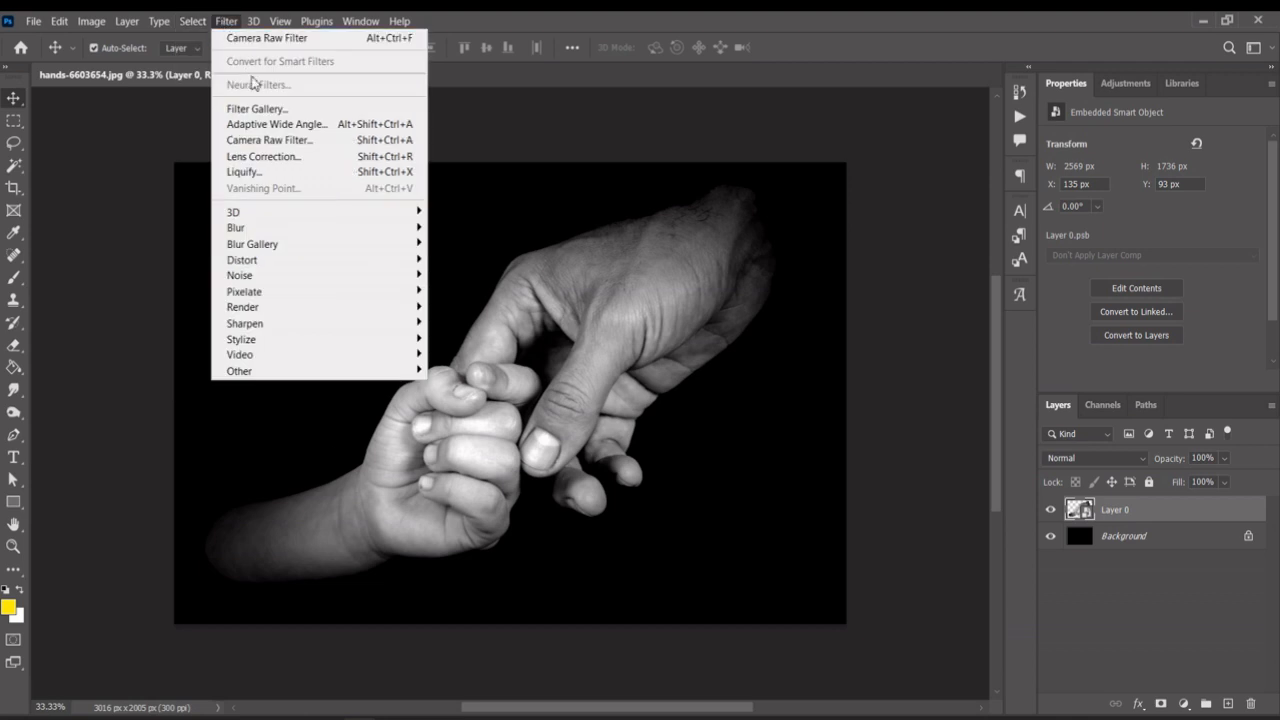
left_click(268, 140)
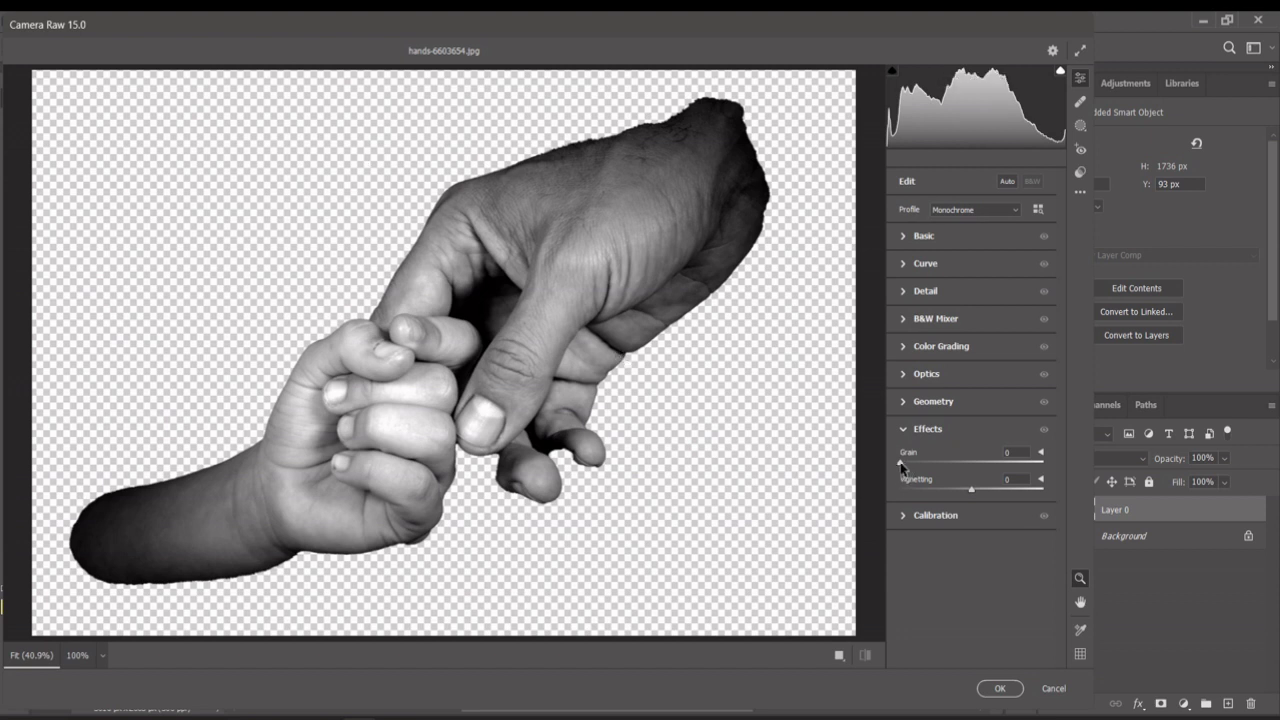
left_click_drag(927, 468, 1078, 480)
left_click(995, 692)
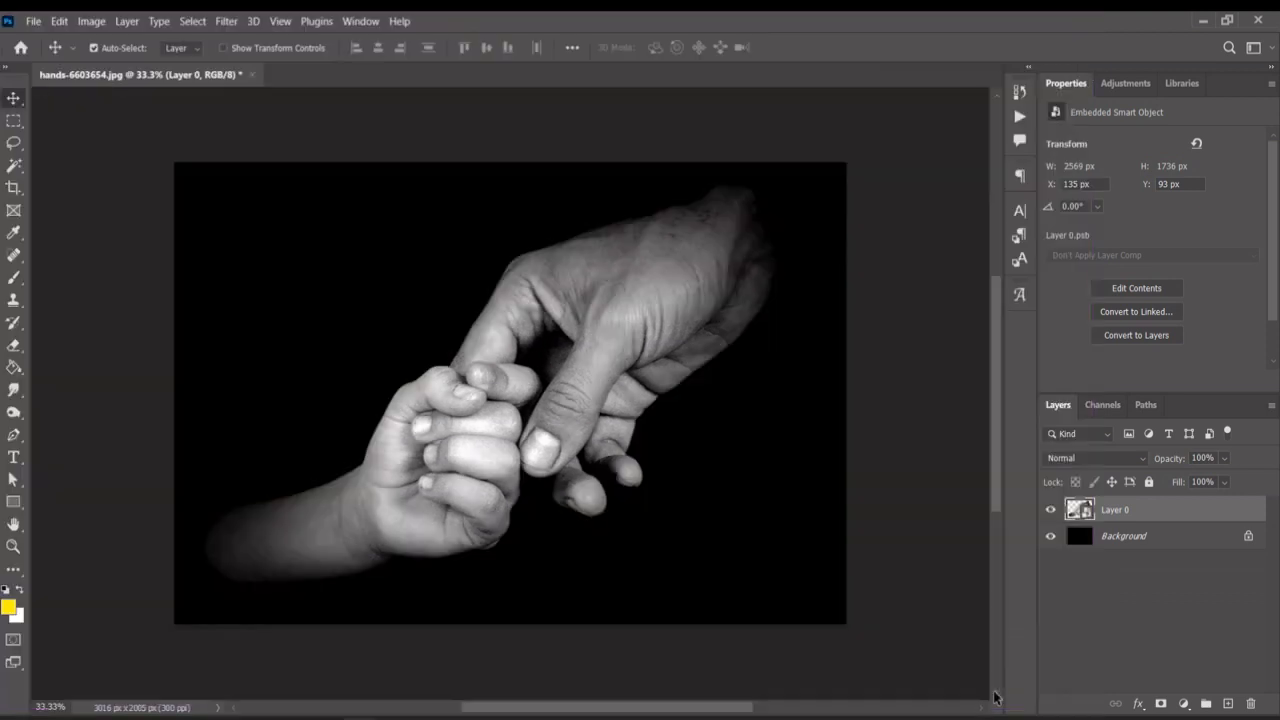
- Examine the grain on the hands up close with the Camera Raw Filter off and on, and collapse Layer 0's smart filters
scroll(640, 277, "up", 2)
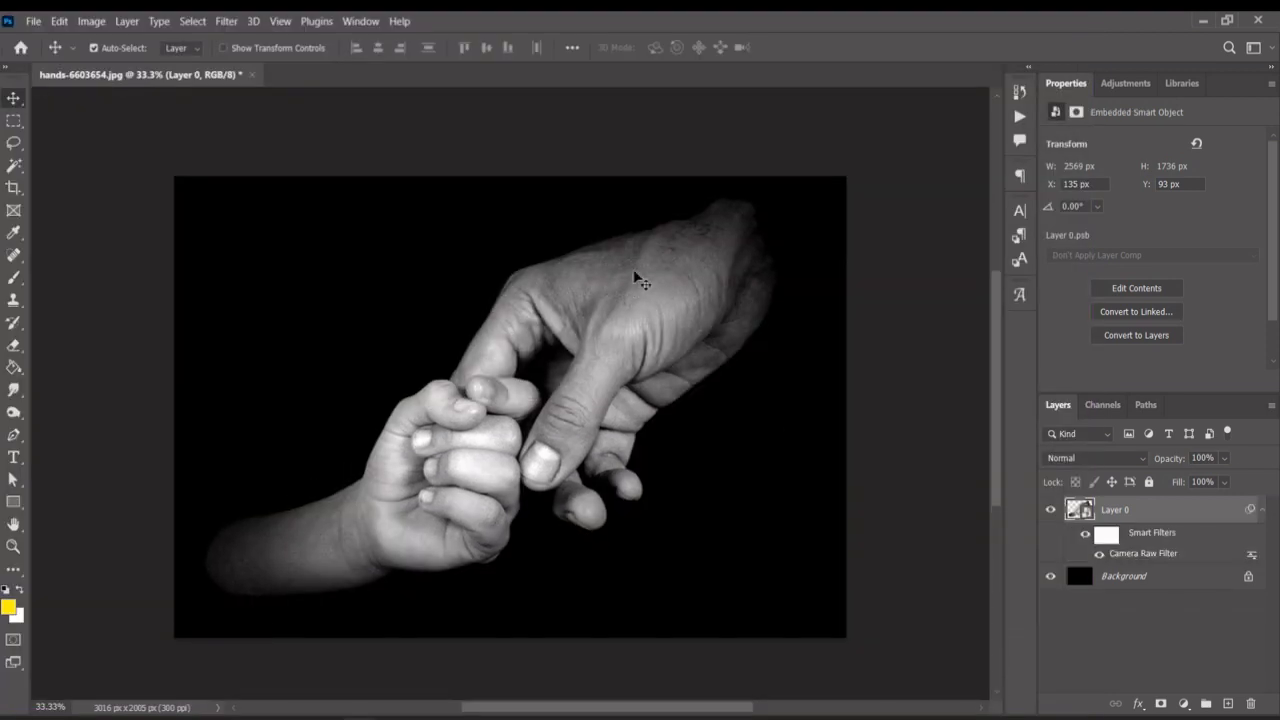
scroll(651, 310, "up", 8)
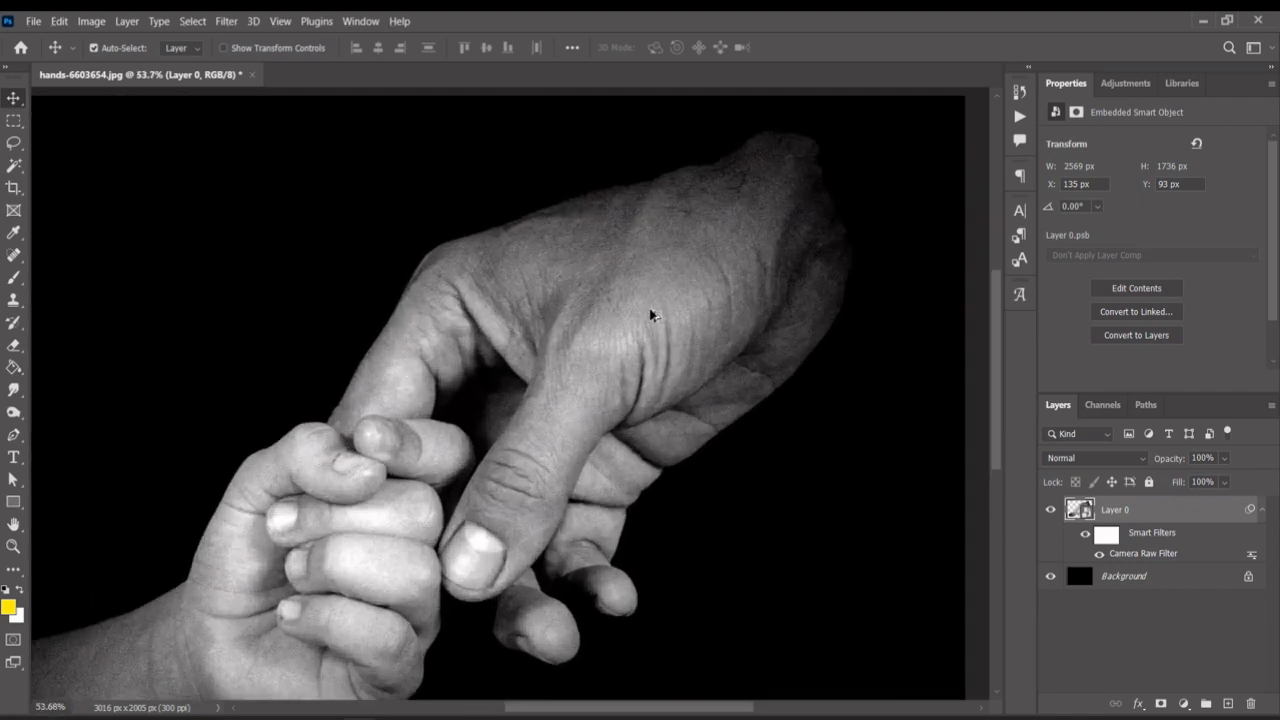
scroll(651, 314, "up", 3)
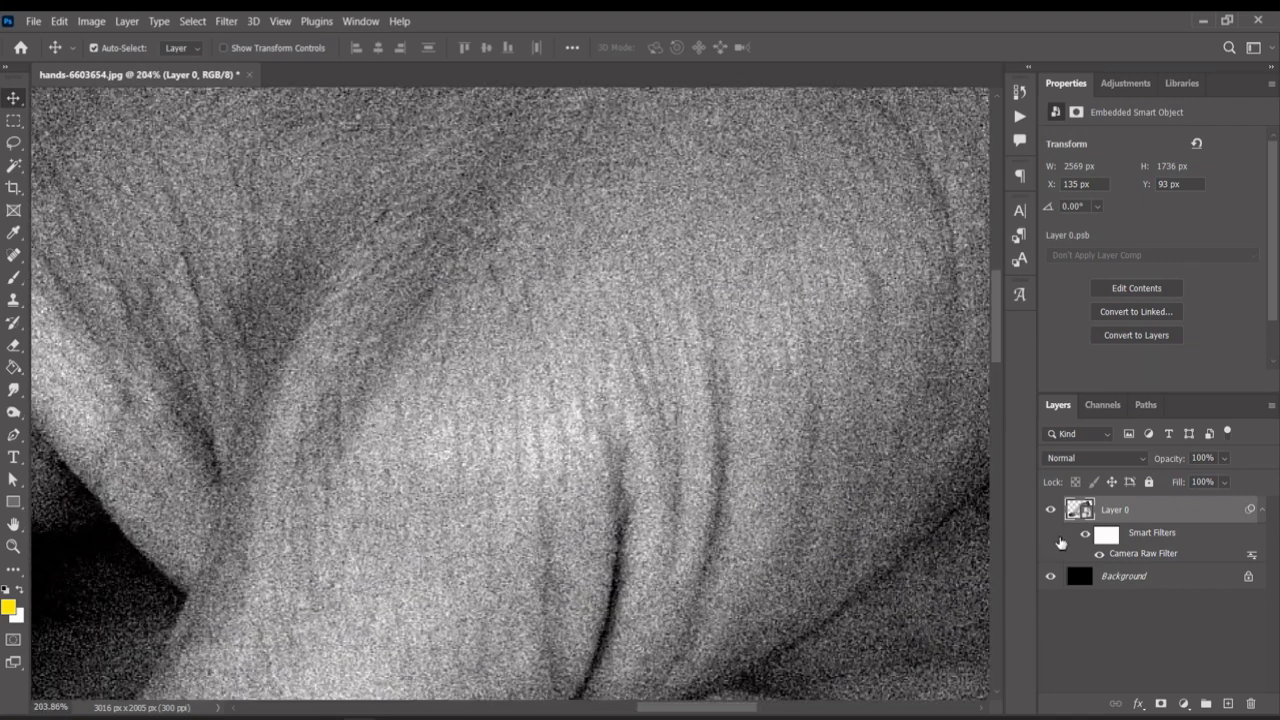
left_click(1097, 554)
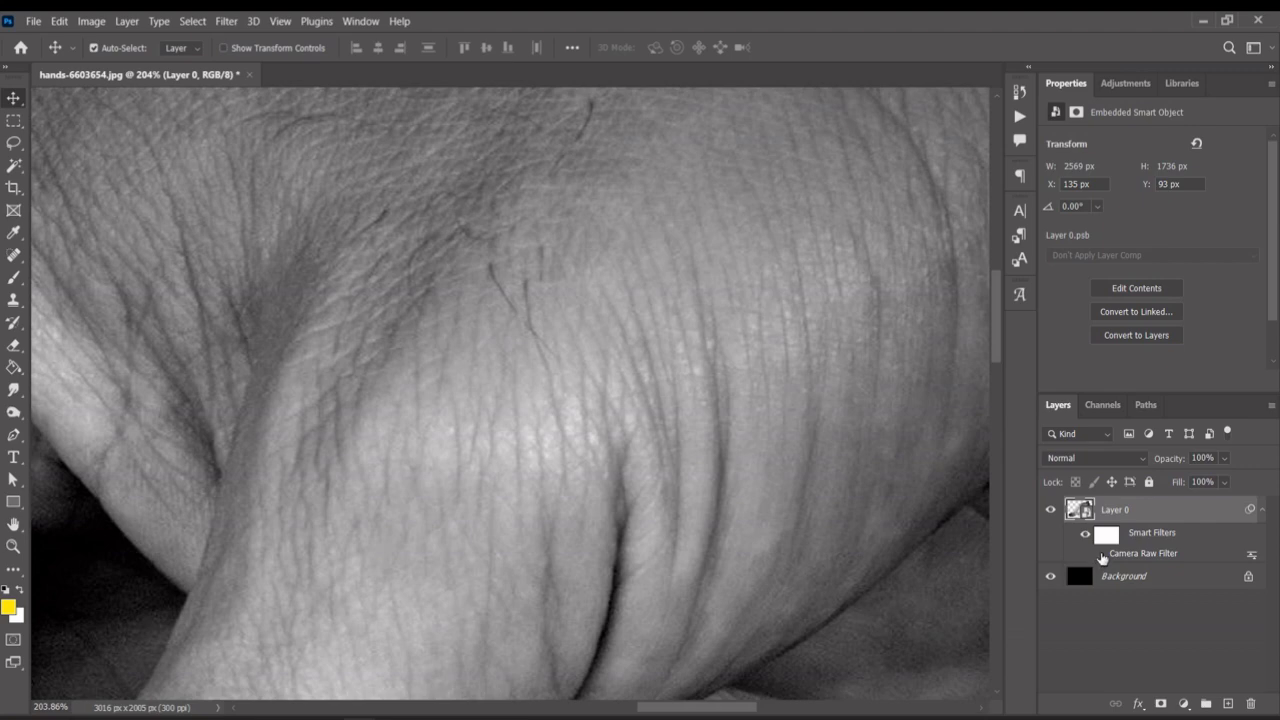
left_click(1099, 554)
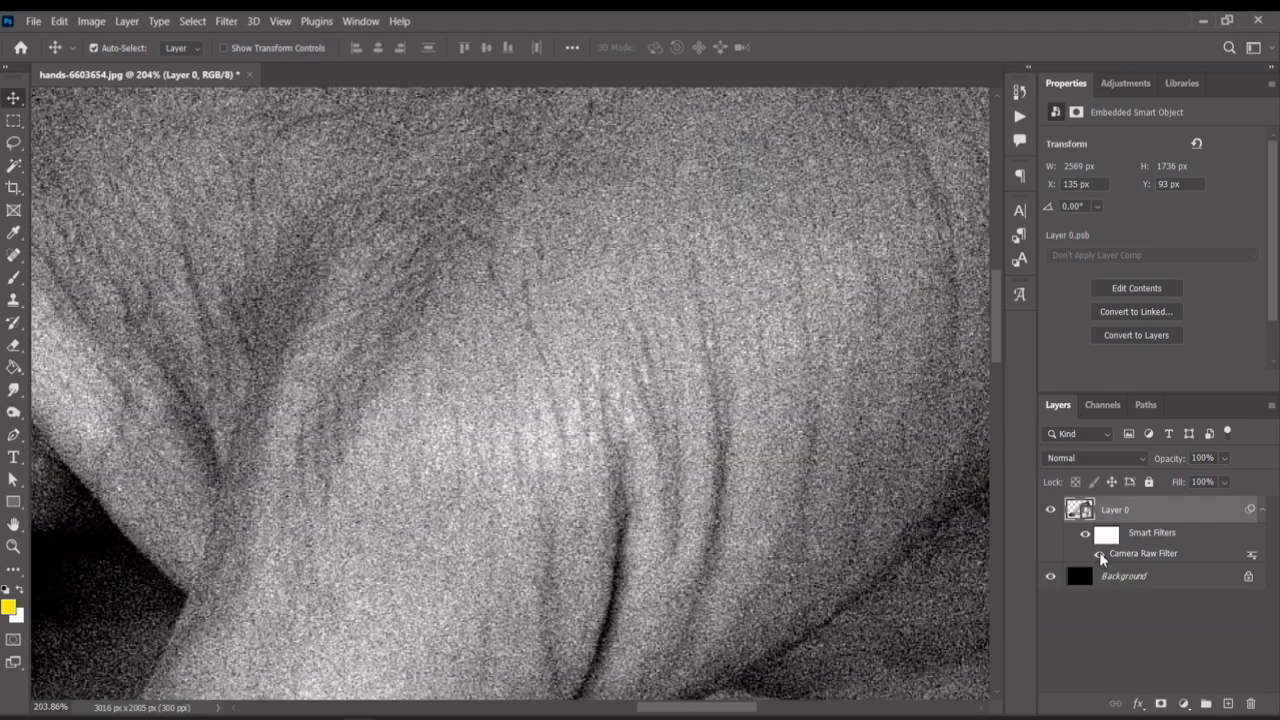
scroll(676, 423, "down", 6)
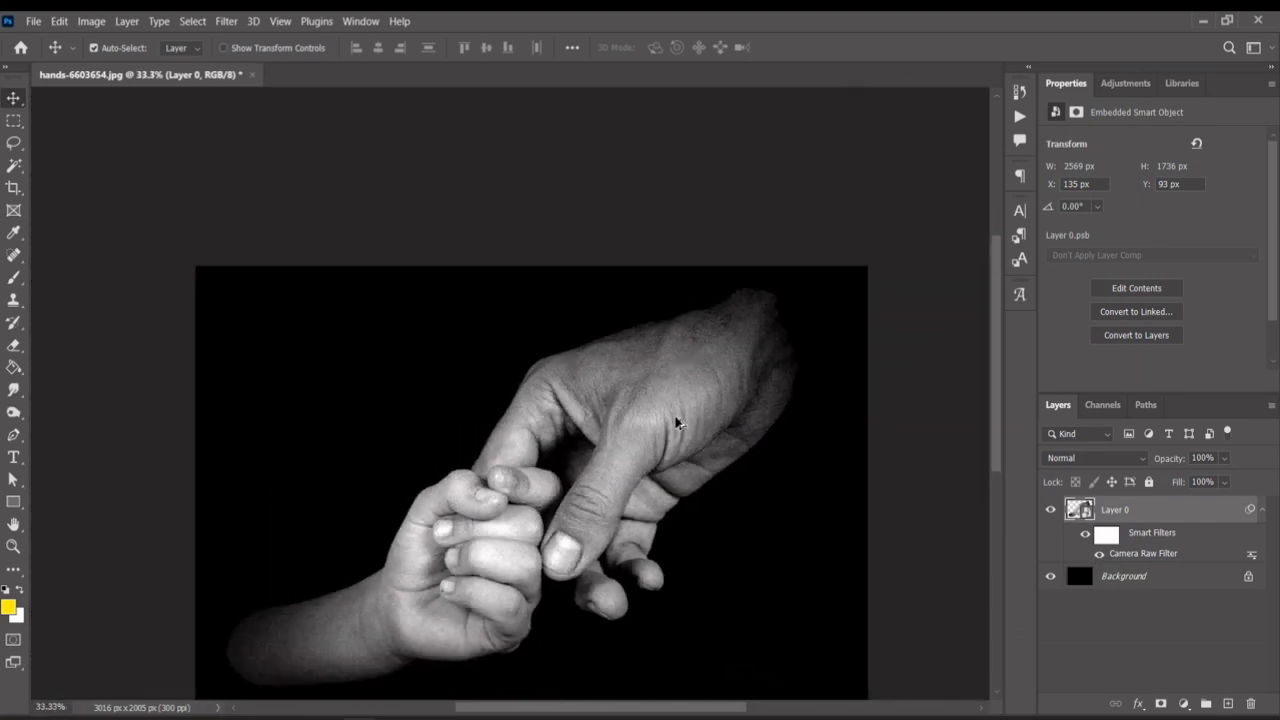
left_click_drag(645, 467, 664, 368)
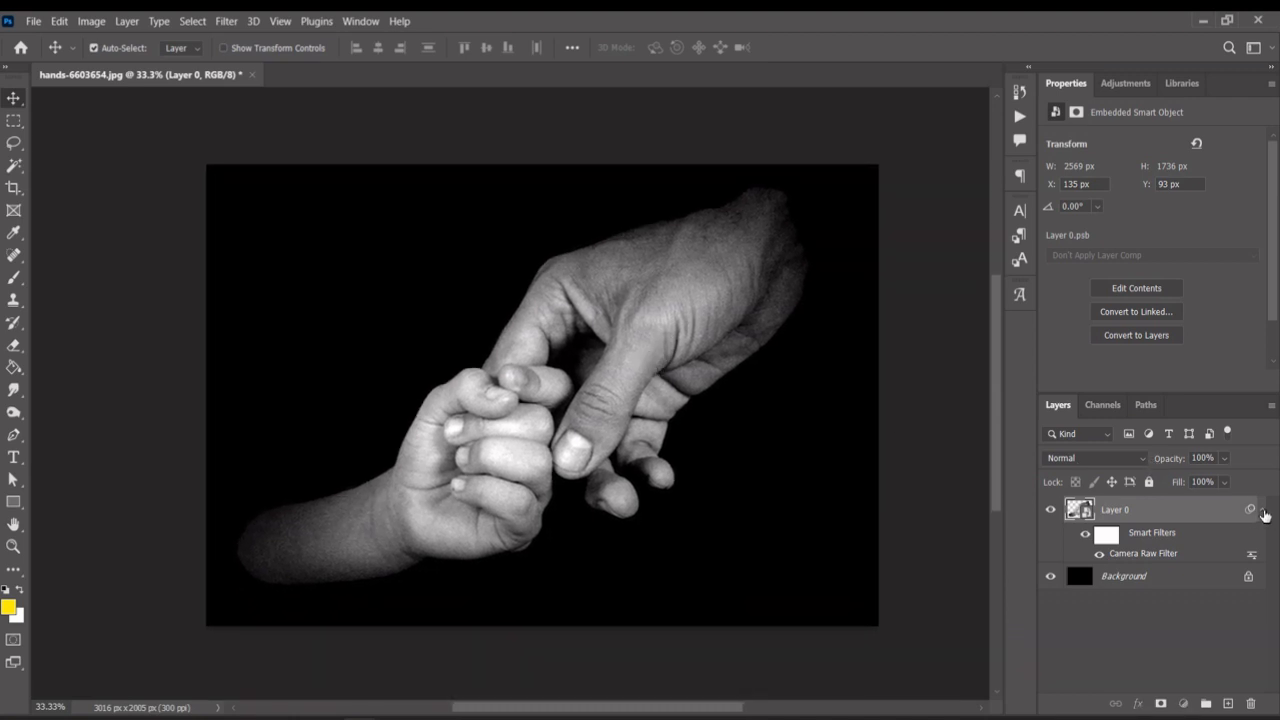
left_click(1262, 509)
scroll(680, 320, "up", 2)
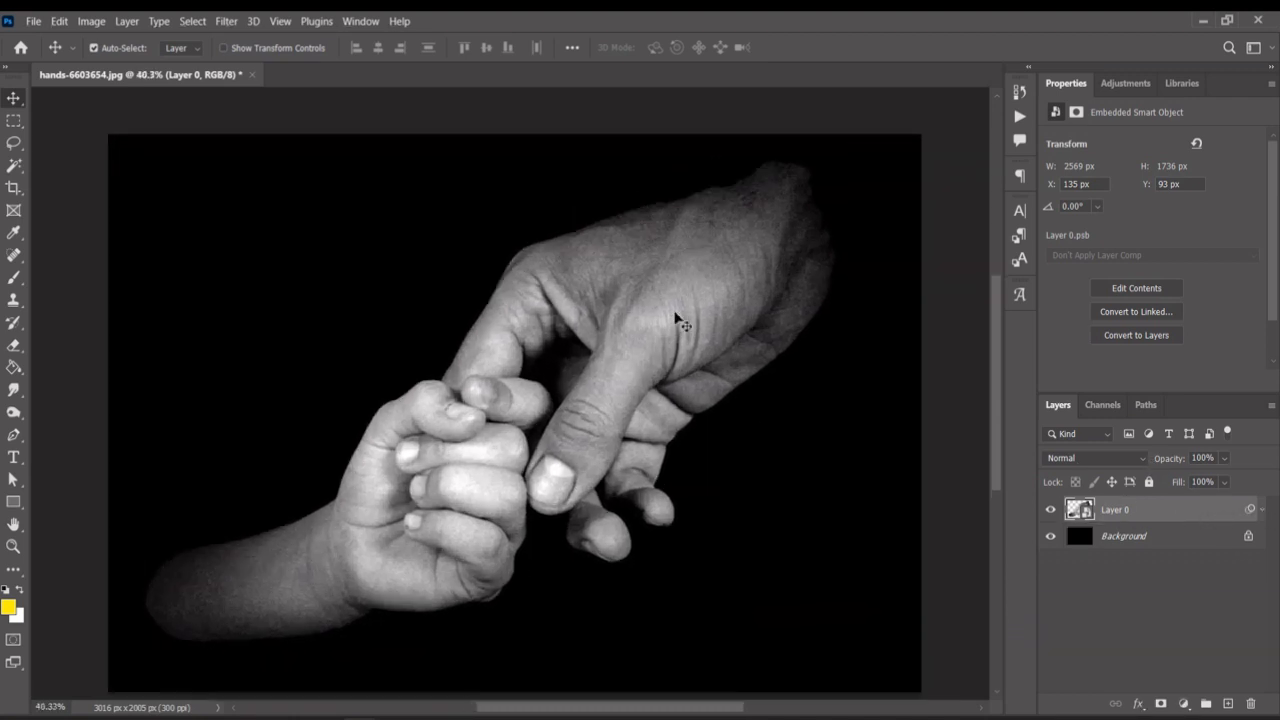
- Add a Solid Color fill layer above Layer 0 in neutral gray with 0% saturation and 50% brightness (808080)
left_click(1184, 704)
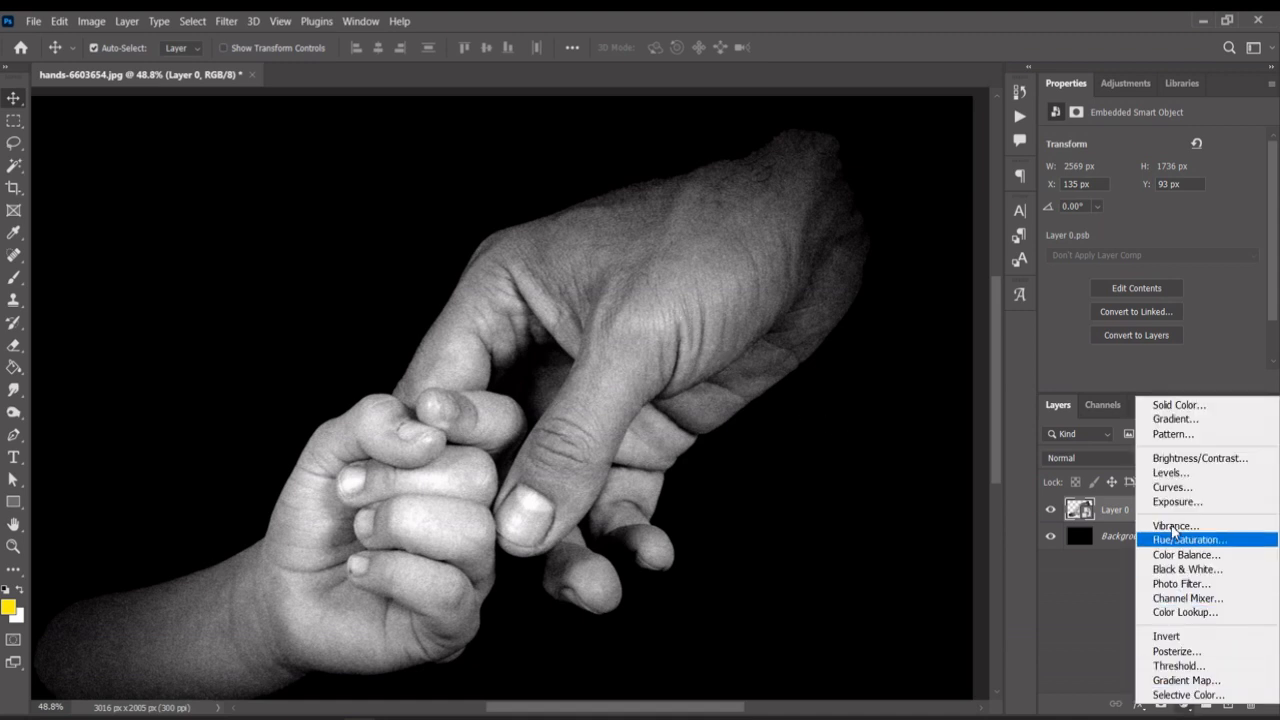
left_click(1169, 406)
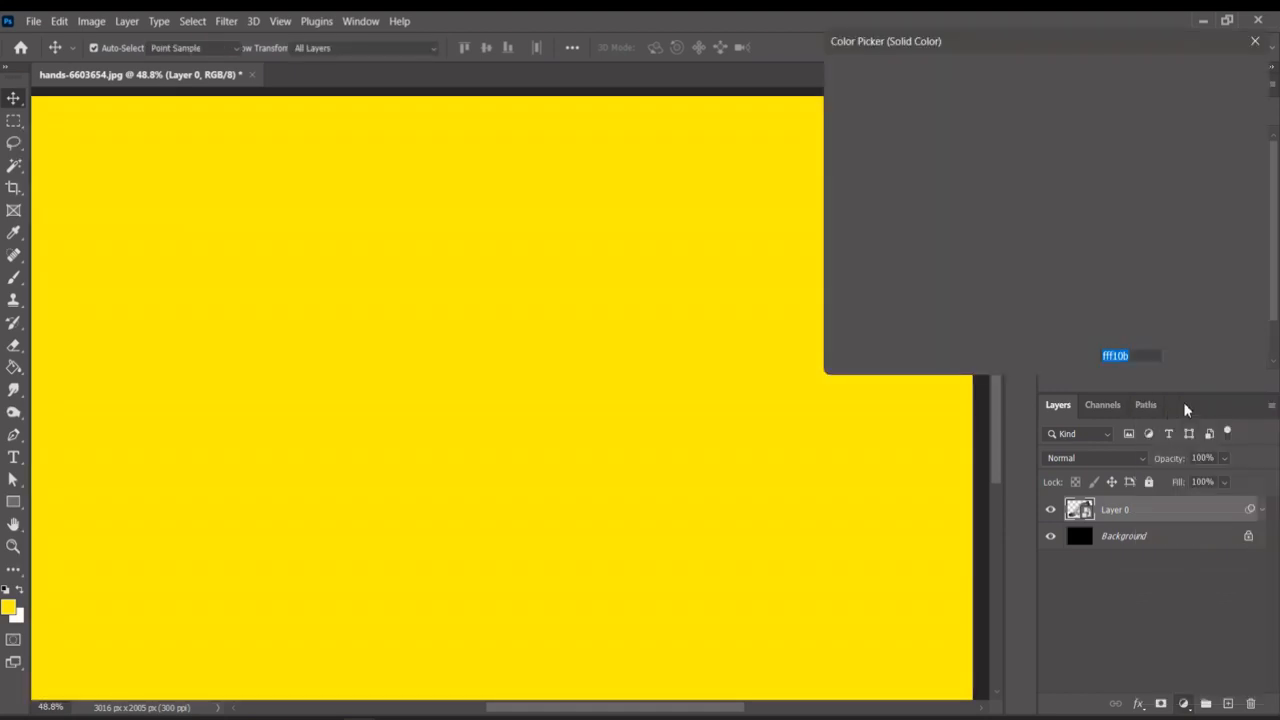
left_click_drag(902, 208, 769, 346)
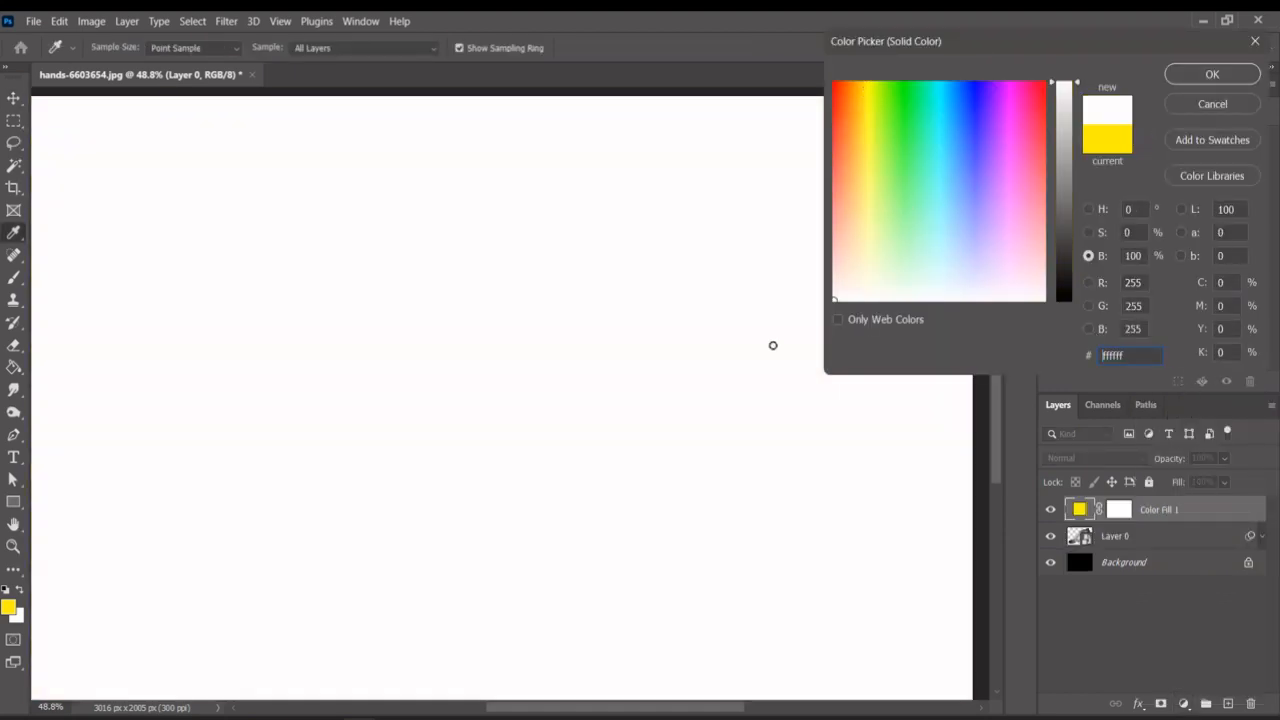
left_click_drag(1065, 254, 1042, 357)
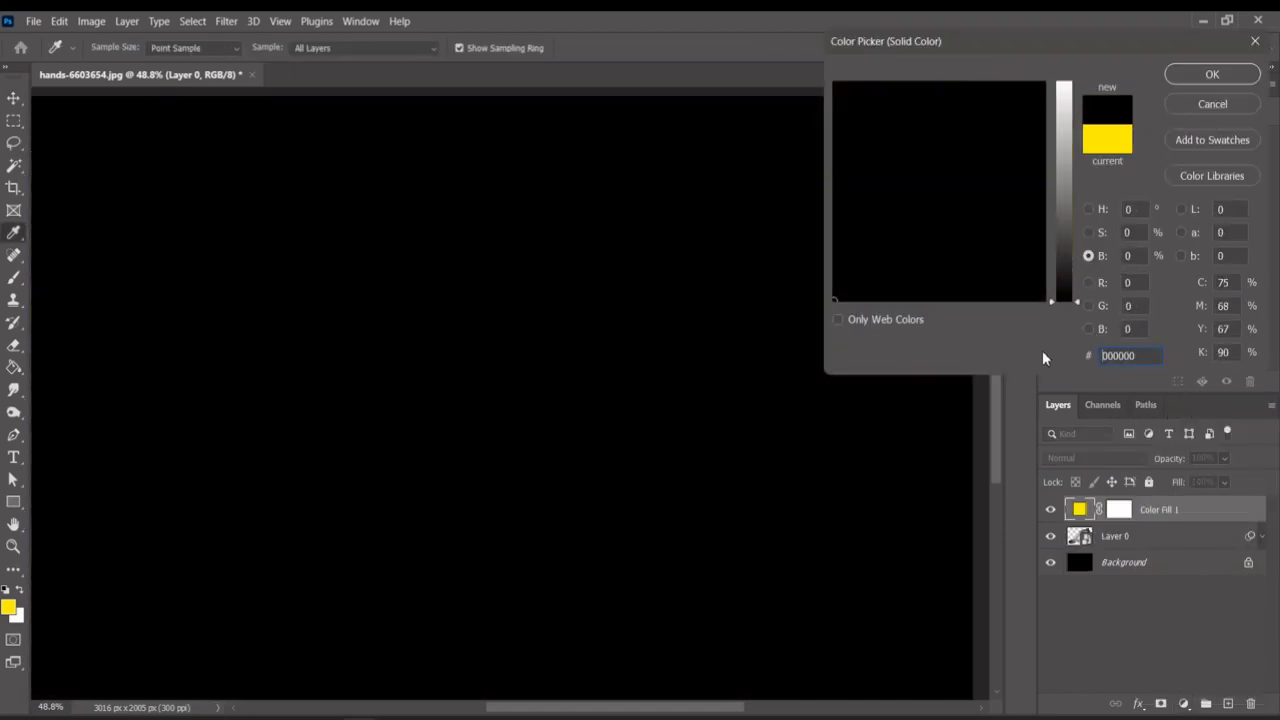
left_click_drag(1058, 264, 1061, 314)
left_click_drag(885, 275, 820, 328)
left_click(1128, 258)
type("50")
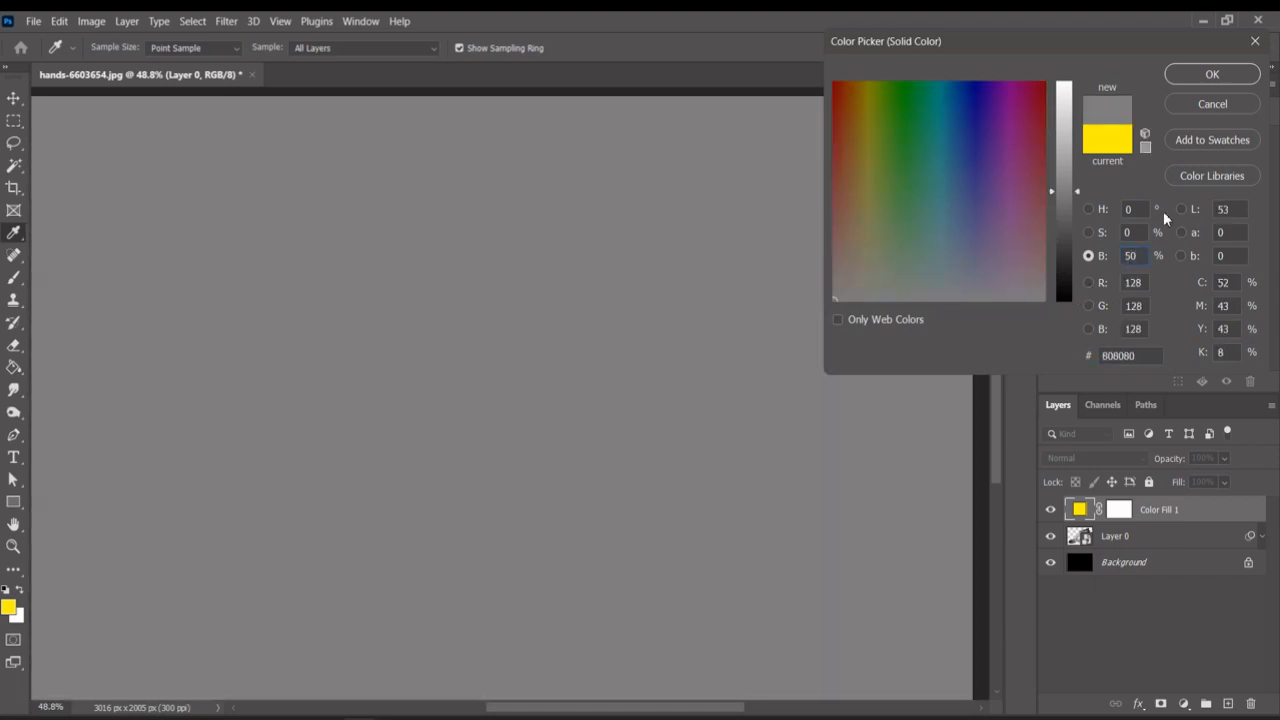
left_click(1213, 76)
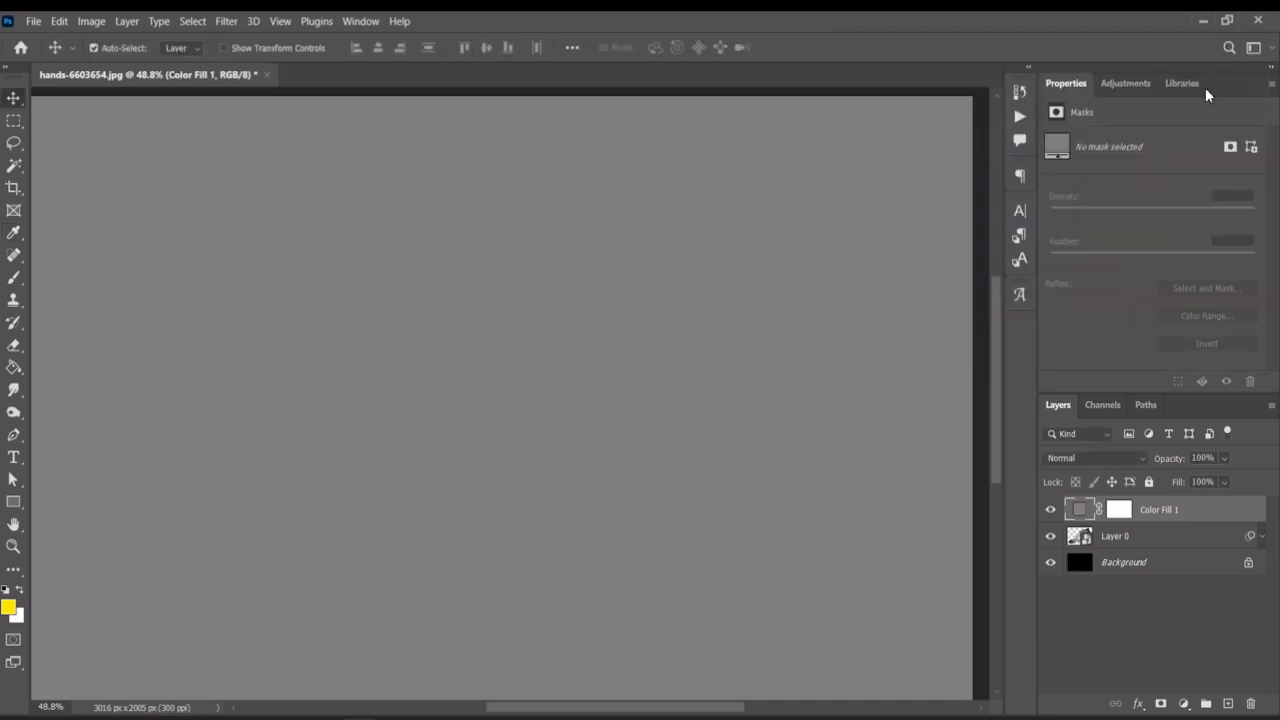
- Reapply the last Camera Raw grain filter to the gray Color Fill 1 layer, rasterizing it
scroll(609, 425, "down", 3)
scroll(609, 425, "up", 3)
left_click_drag(557, 287, 574, 309)
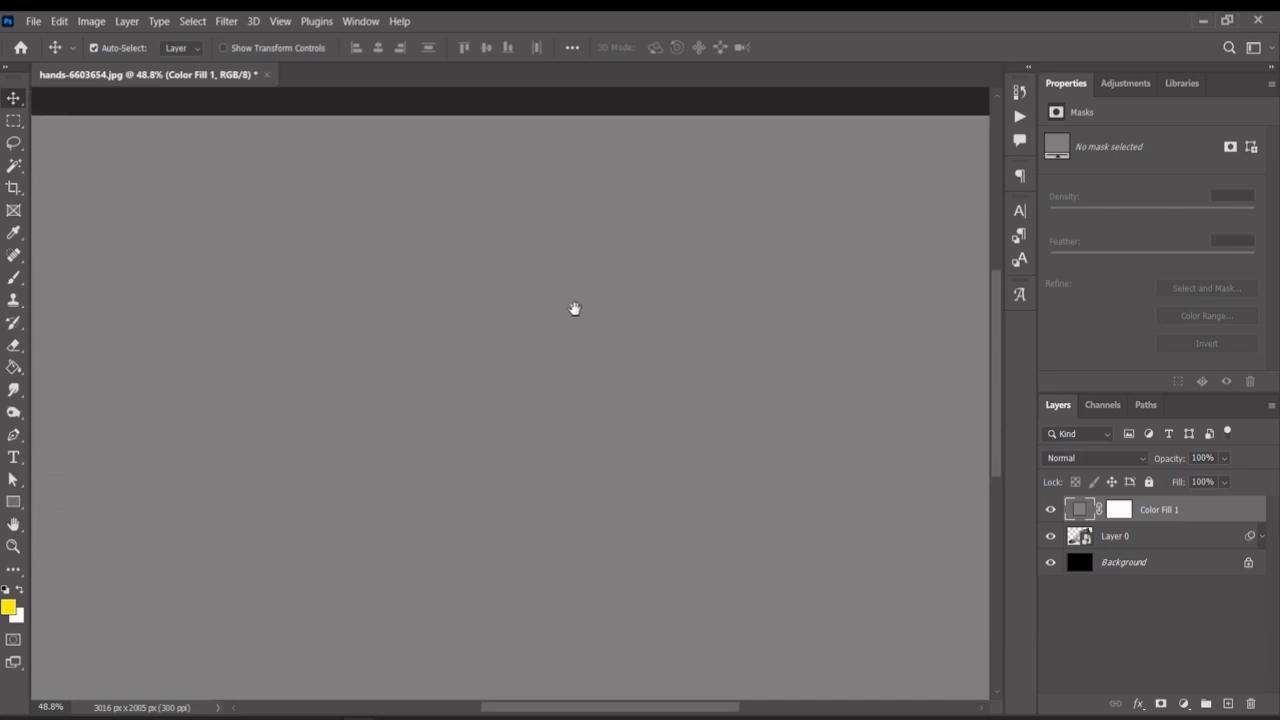
left_click(227, 21)
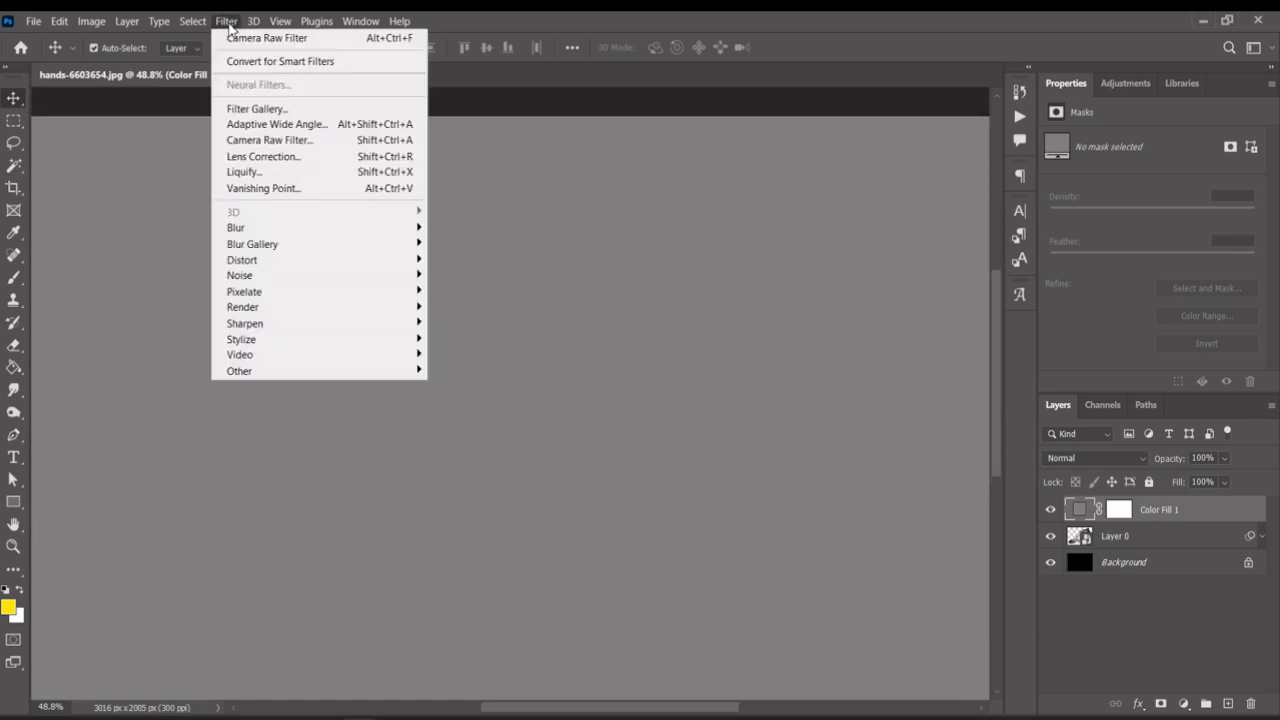
left_click(326, 41)
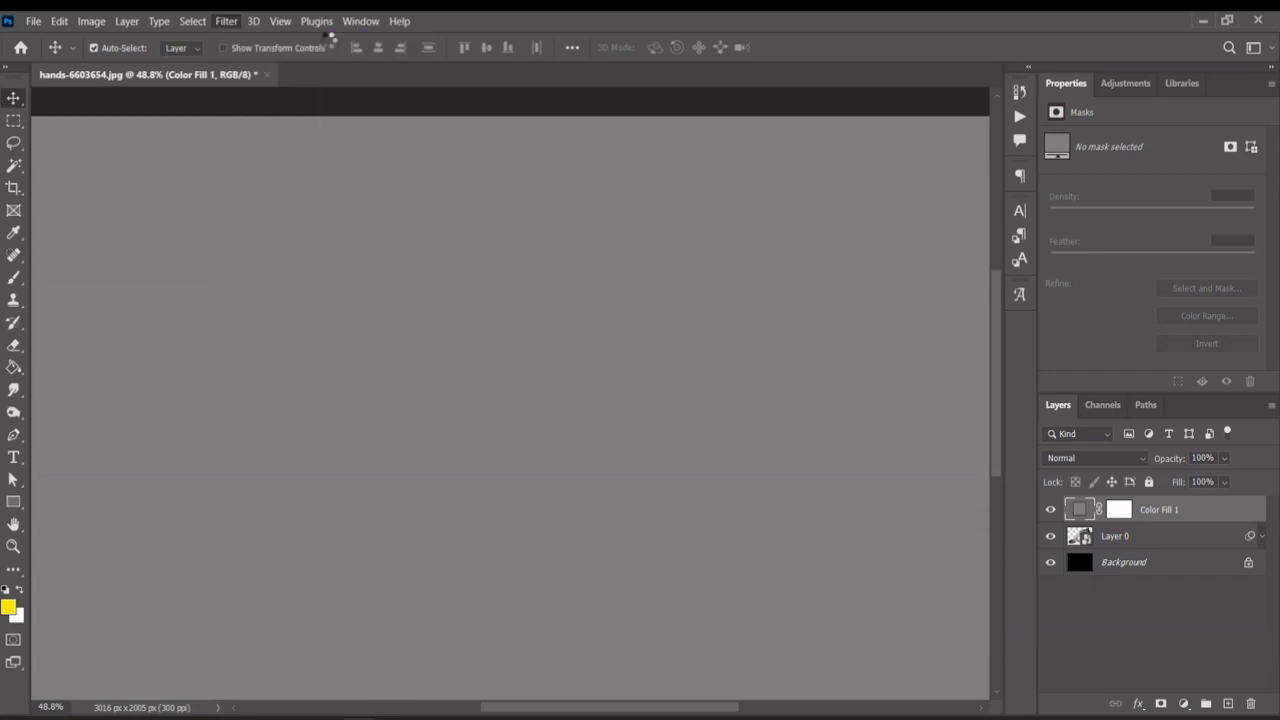
scroll(677, 361, "up", 10)
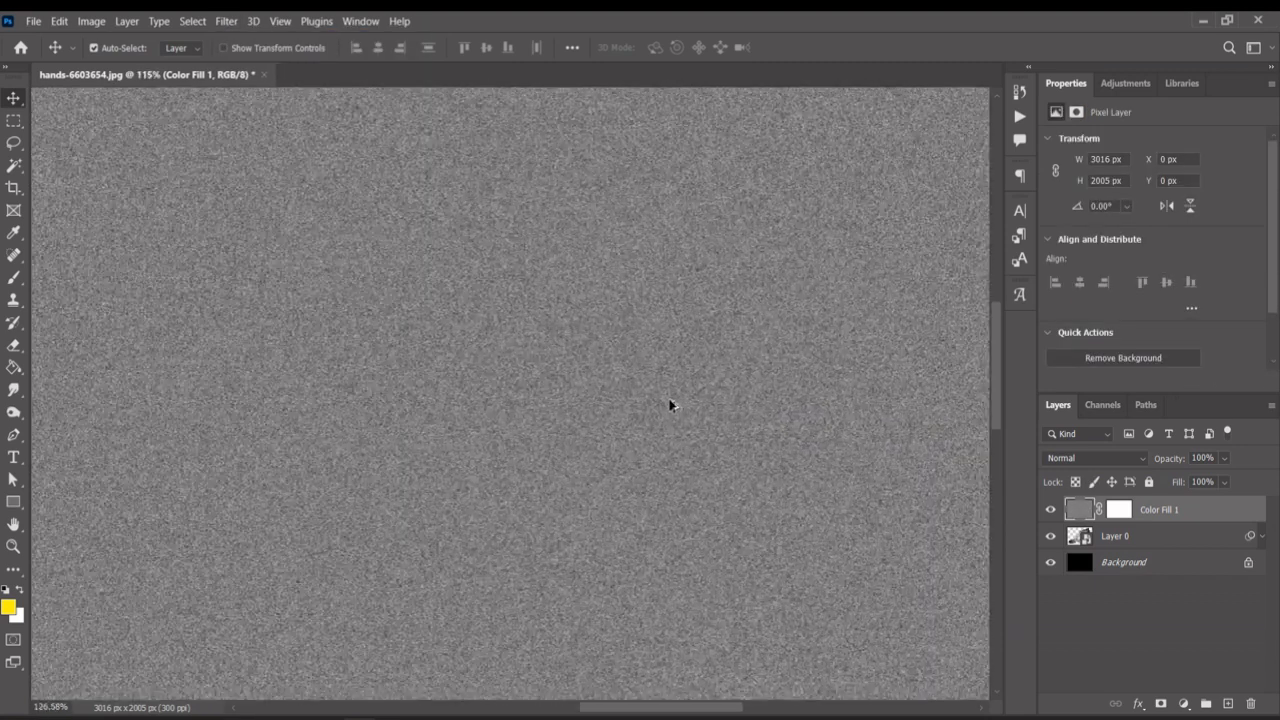
scroll(670, 404, "down", 8)
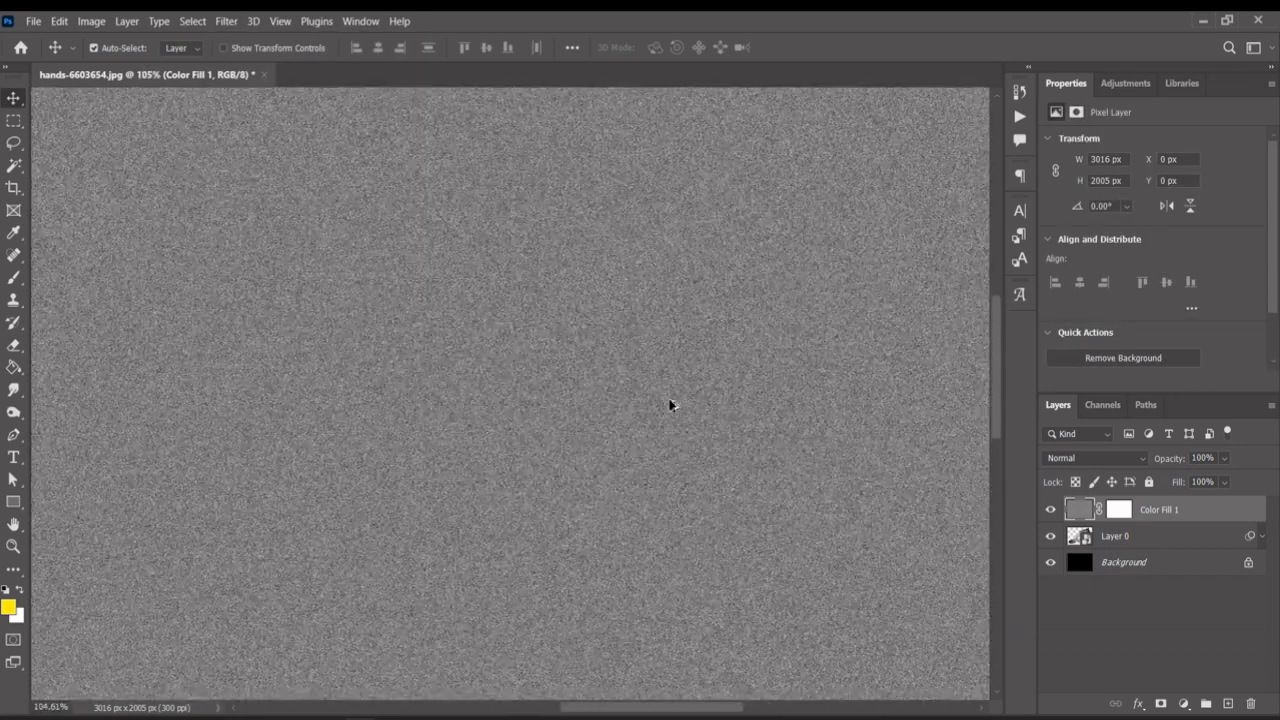
- Set the grainy gray layer's blend mode to Soft Light and add a Threshold adjustment layer above it
left_click(1059, 458)
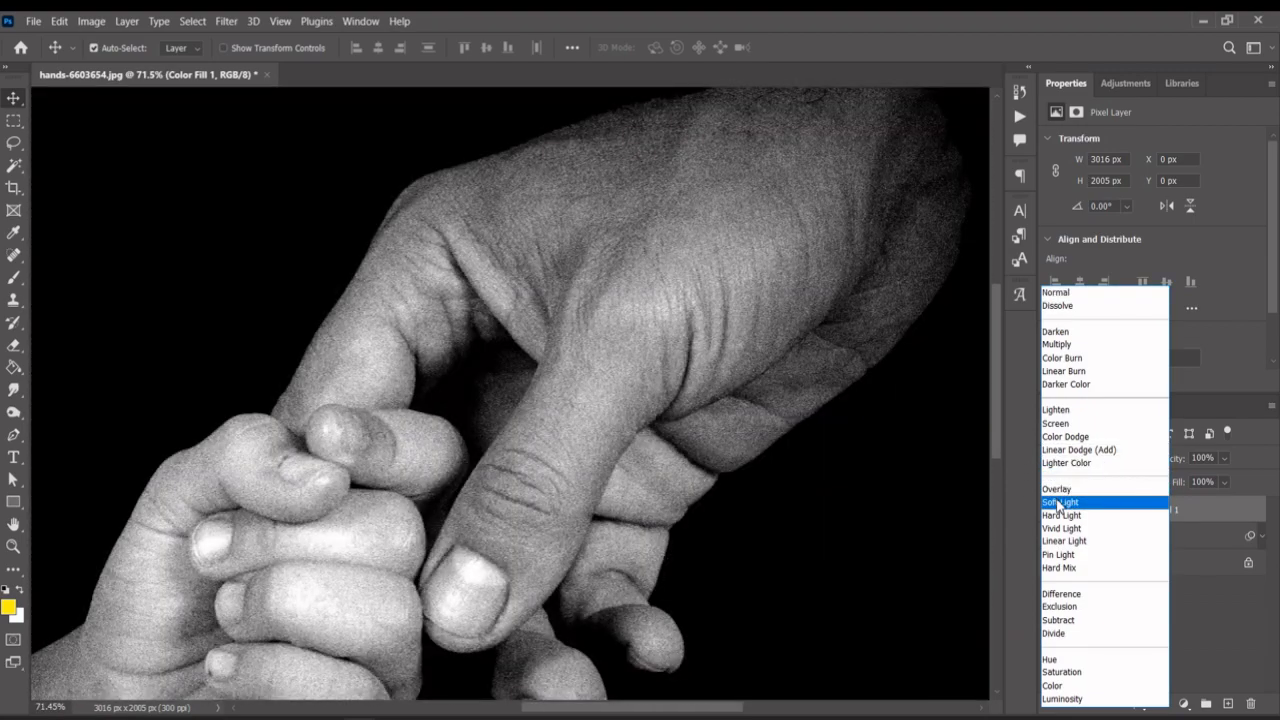
left_click(1059, 503)
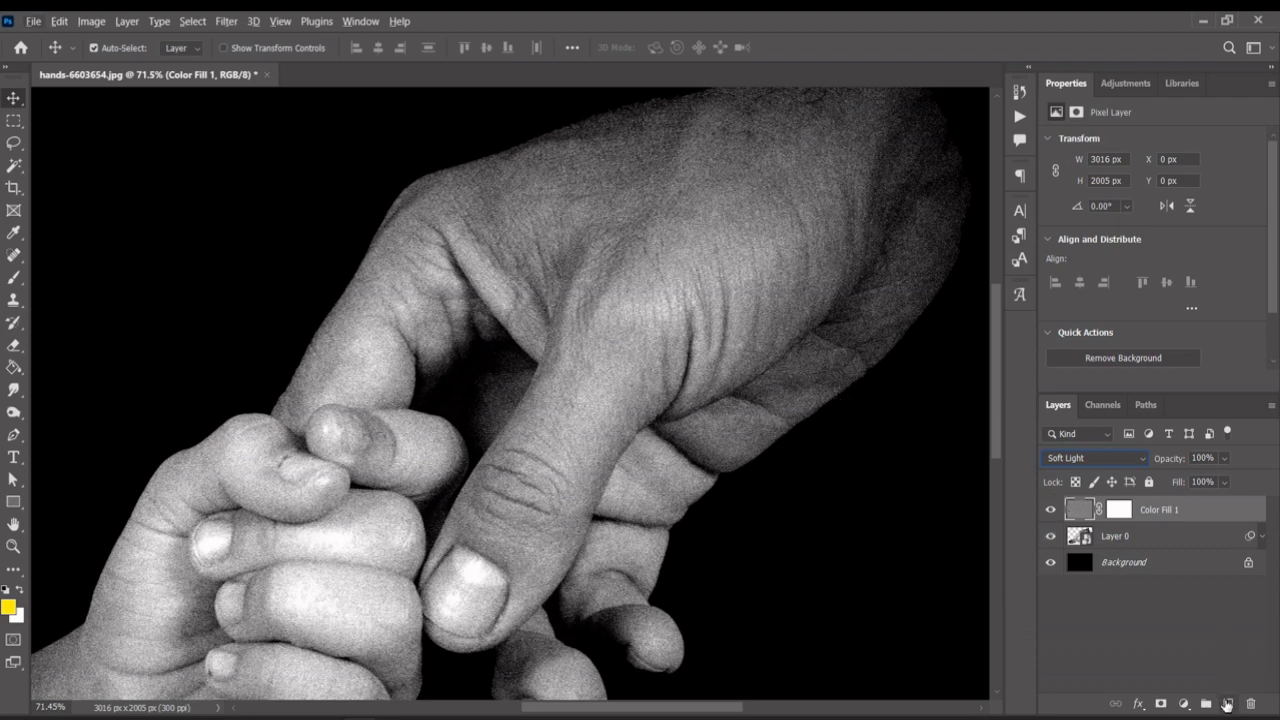
left_click(1183, 704)
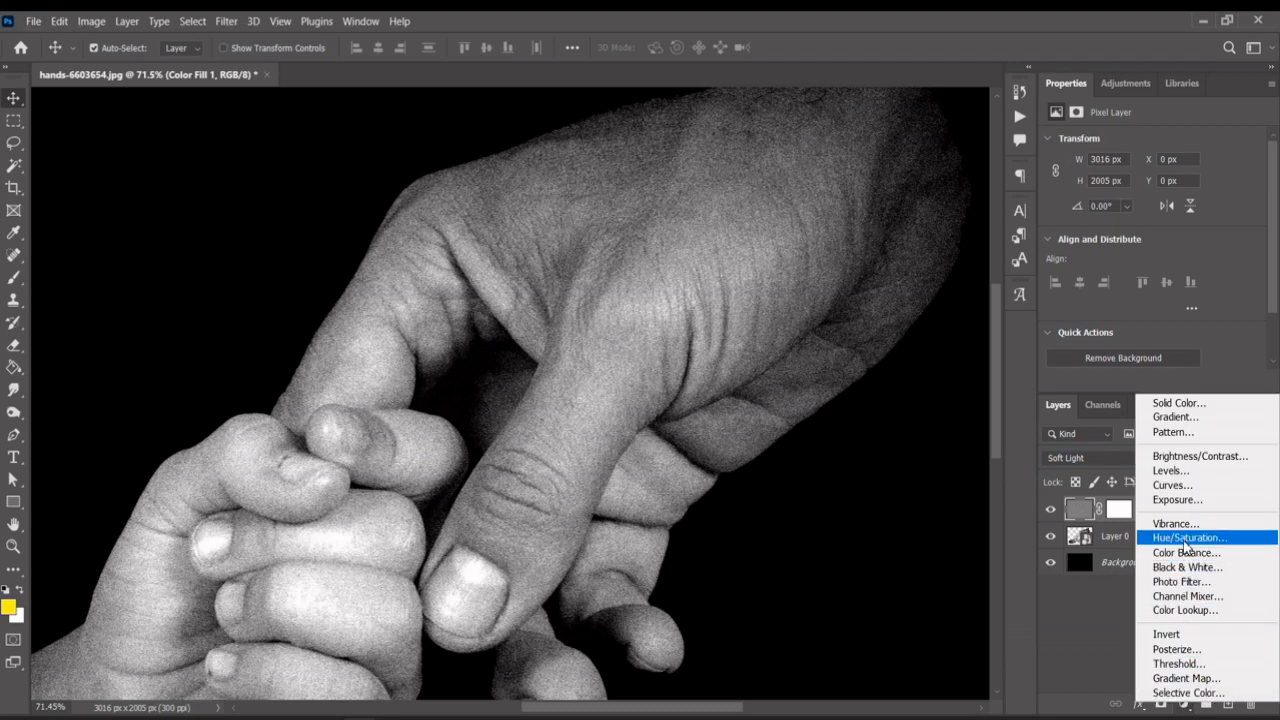
left_click(1175, 664)
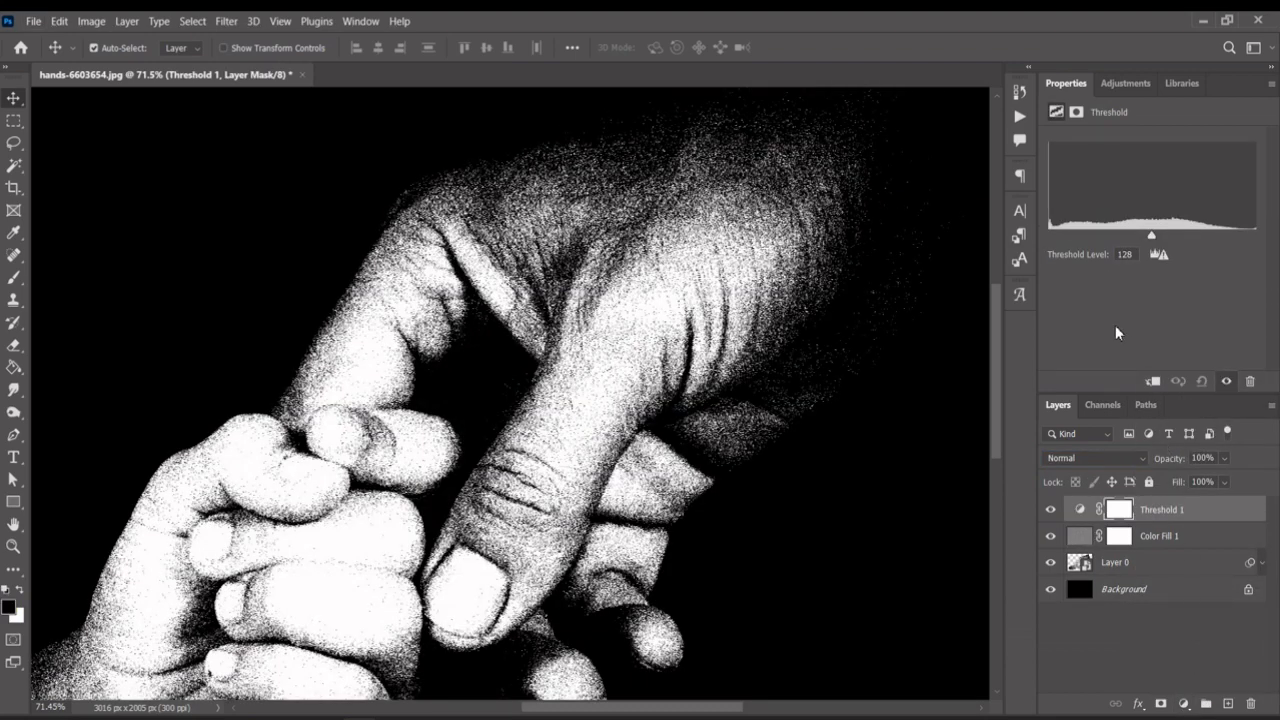
- Set the Threshold level to 153 and duplicate the grainy gray Color Fill 1 layer as Color Fill 1 copy
mouse_move(1151, 237)
left_mouse_down()
mouse_move(1127, 236)
mouse_move(1183, 237)
mouse_move(1172, 233)
left_mouse_up()
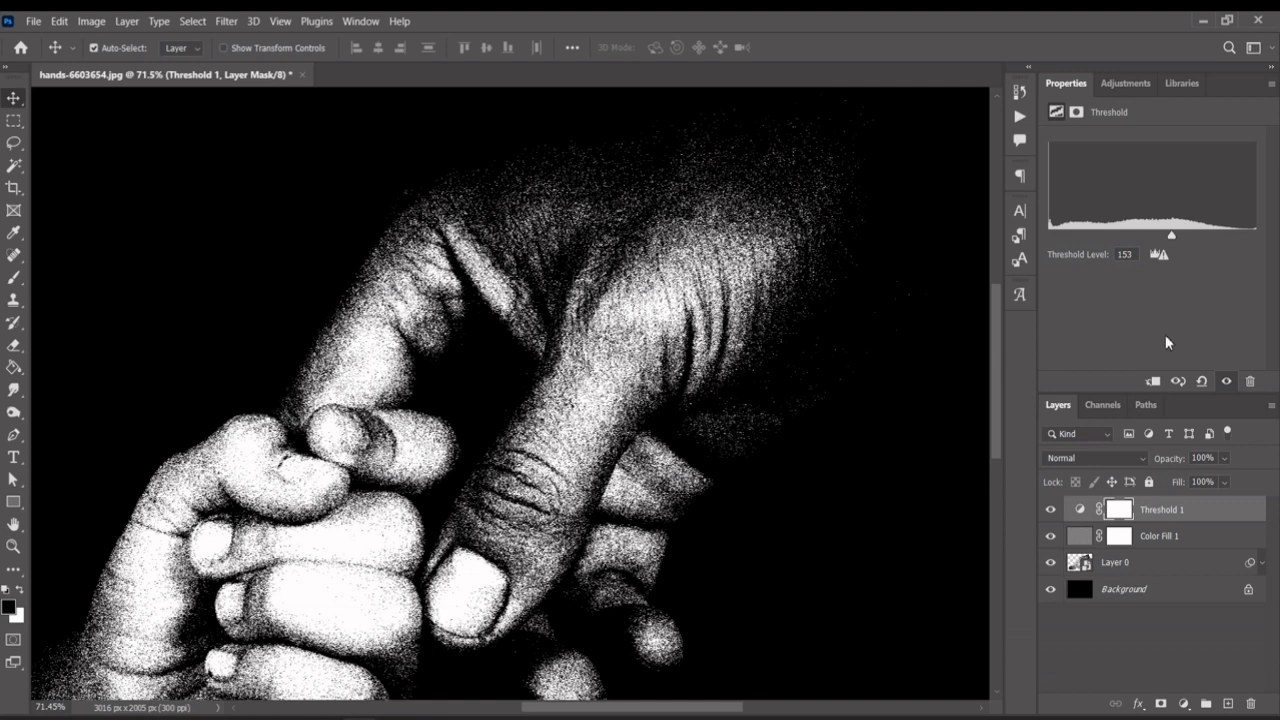
left_click(1159, 537)
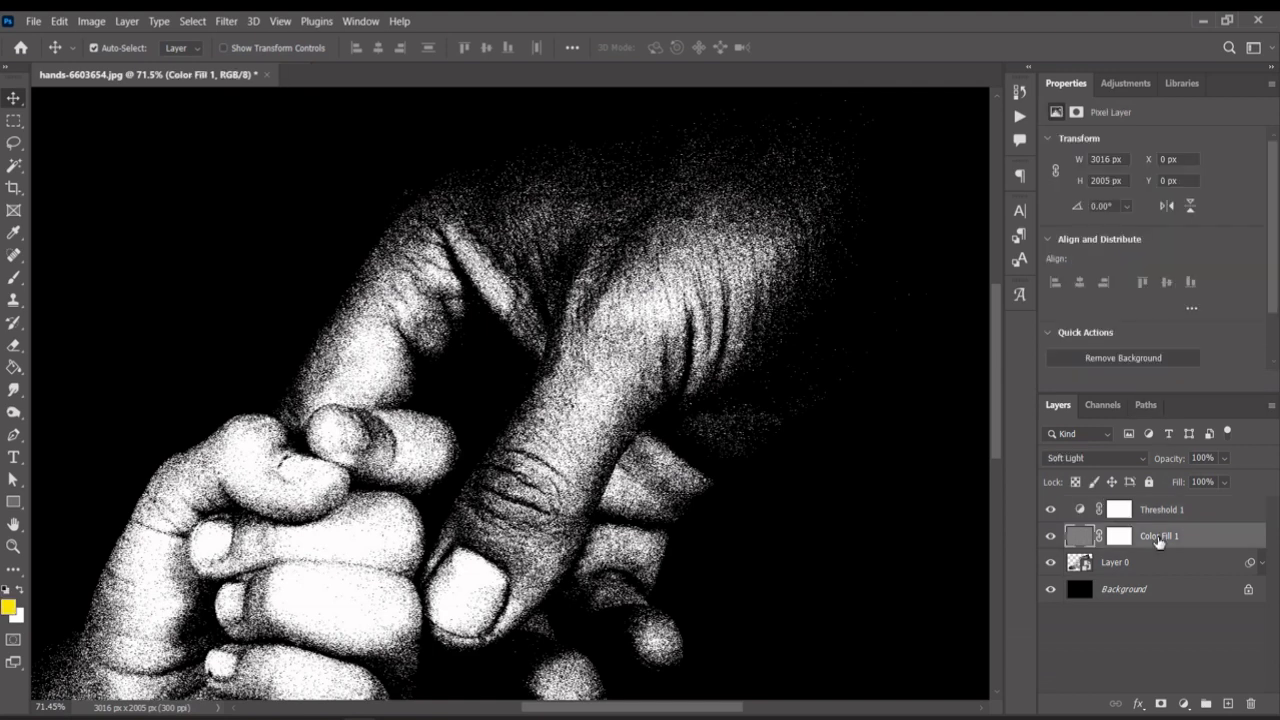
right_click(1157, 537)
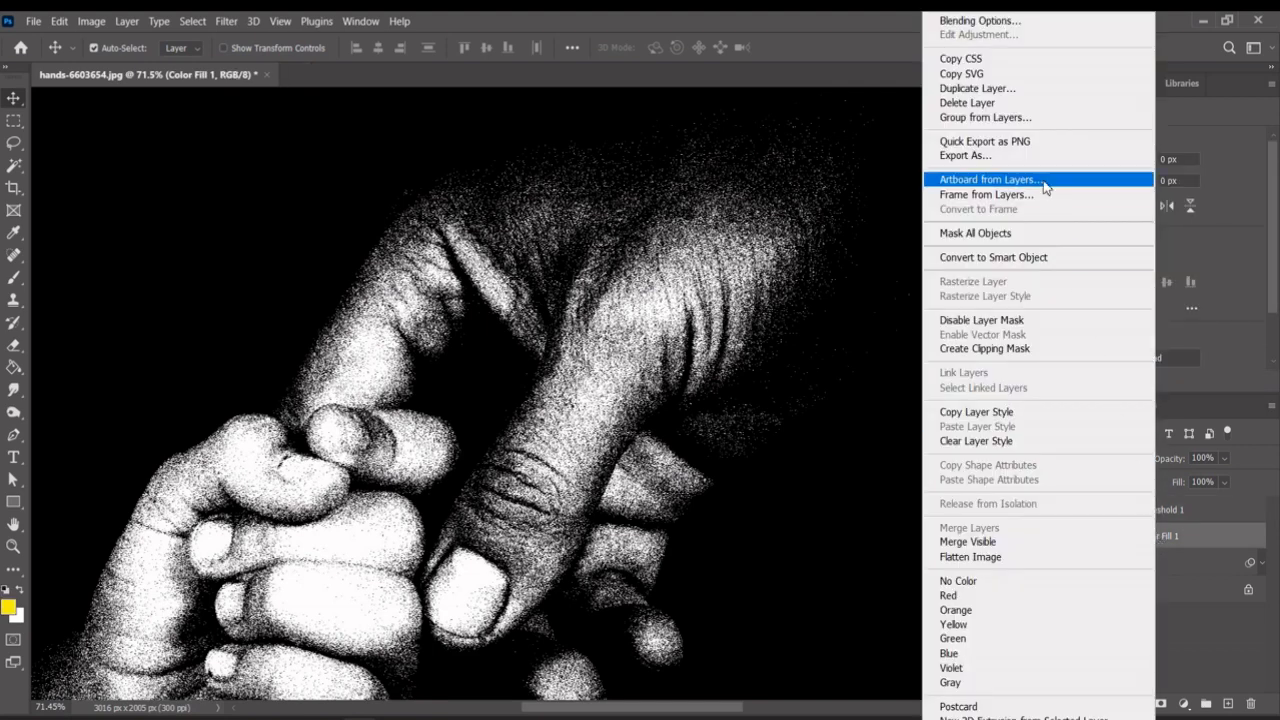
left_click(1005, 88)
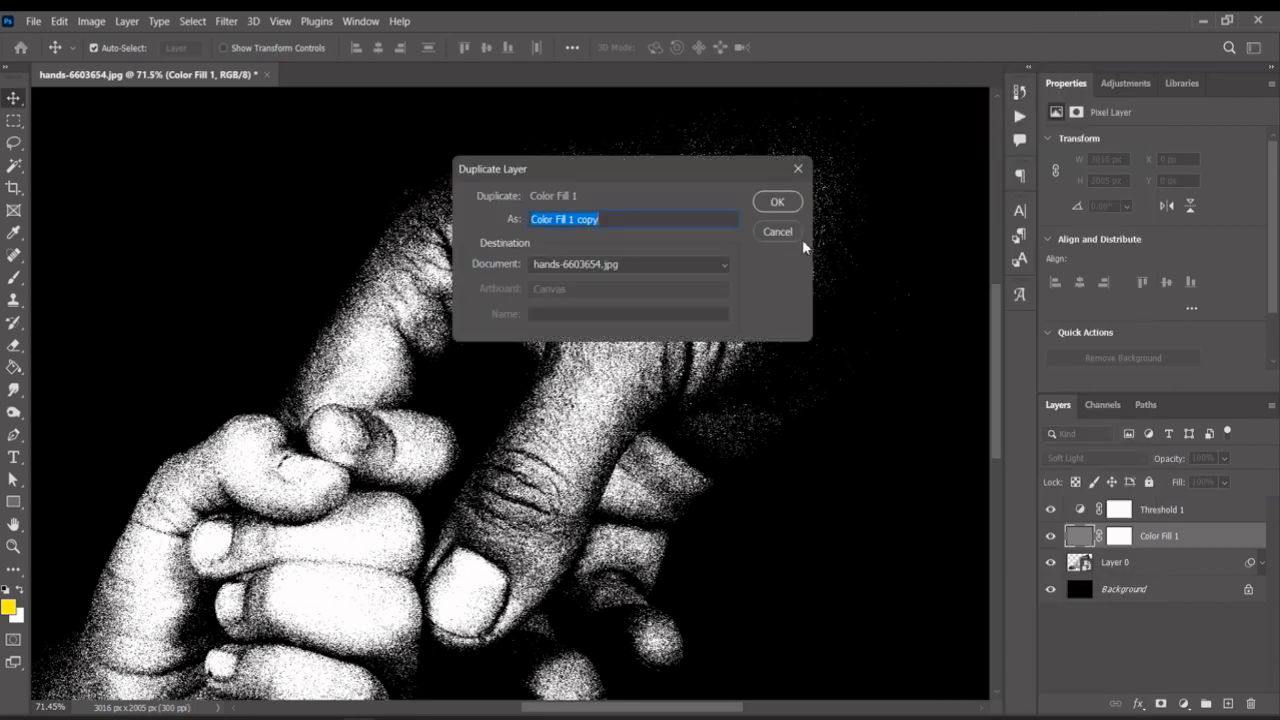
left_click(777, 202)
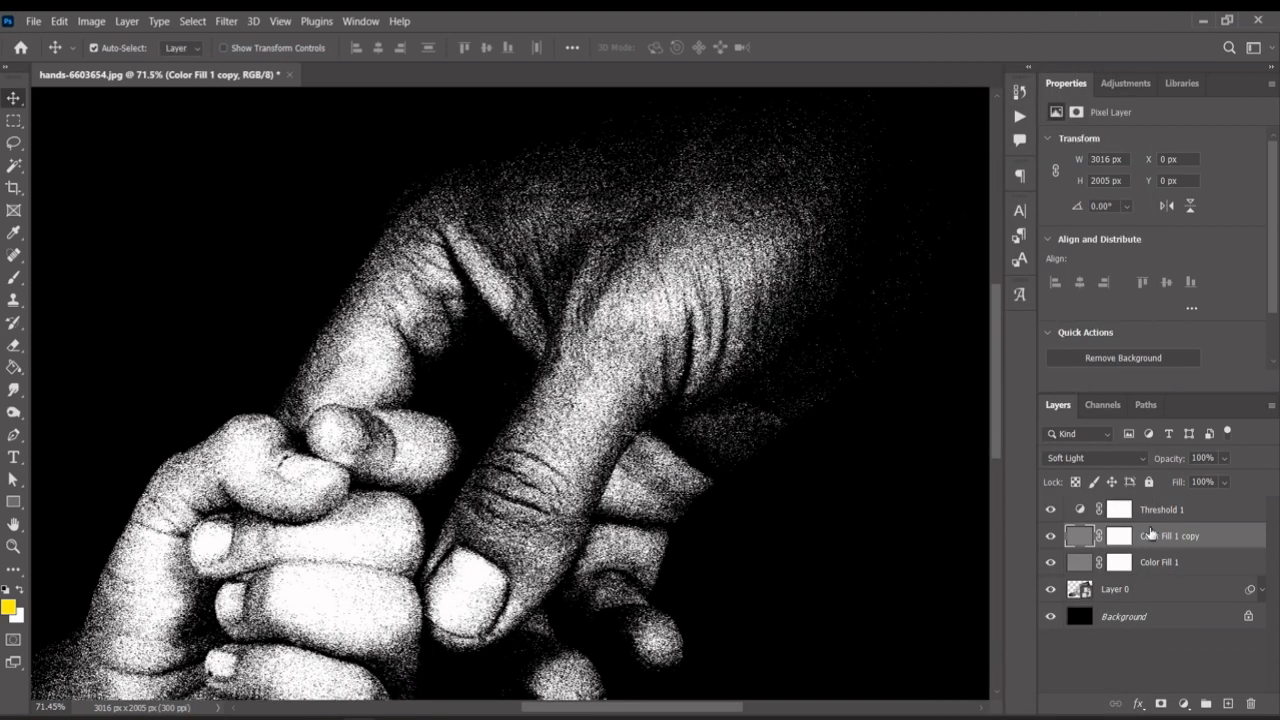
- Duplicate the topmost grainy gray layer two more times, as Color Fill 1 copy 2 and Color Fill 1 copy 3
right_click(1167, 543)
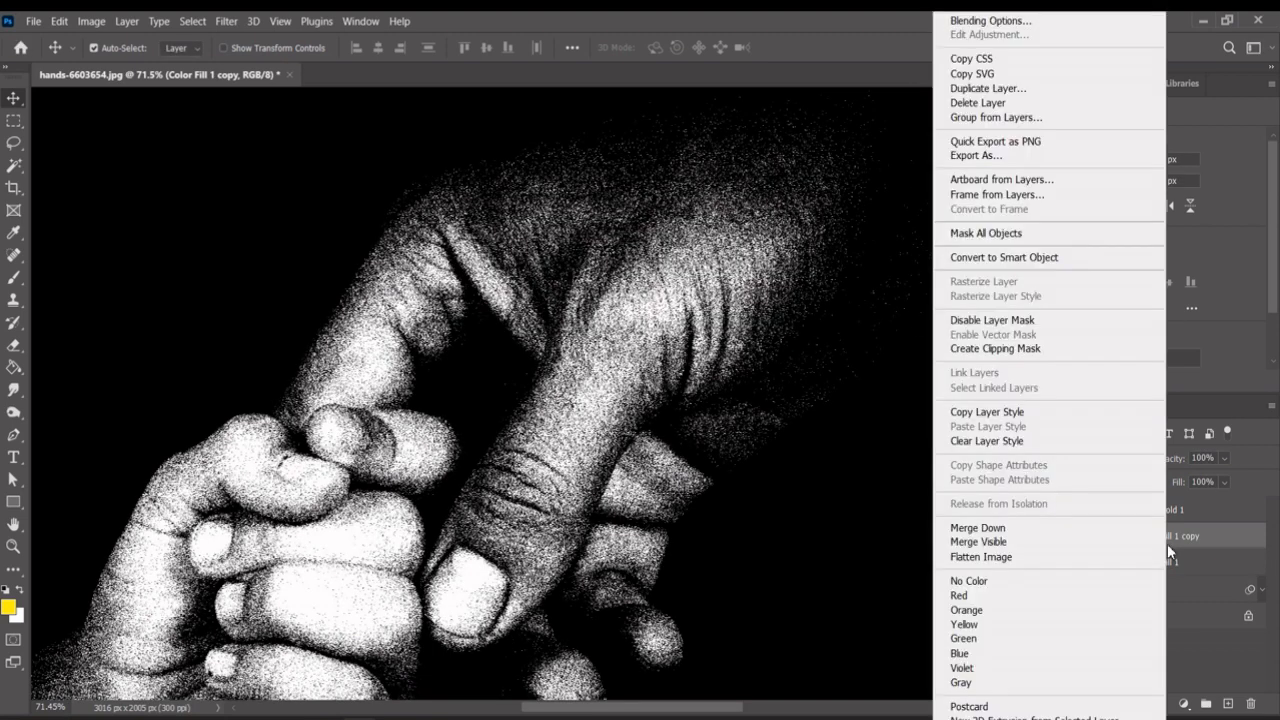
left_click(1005, 88)
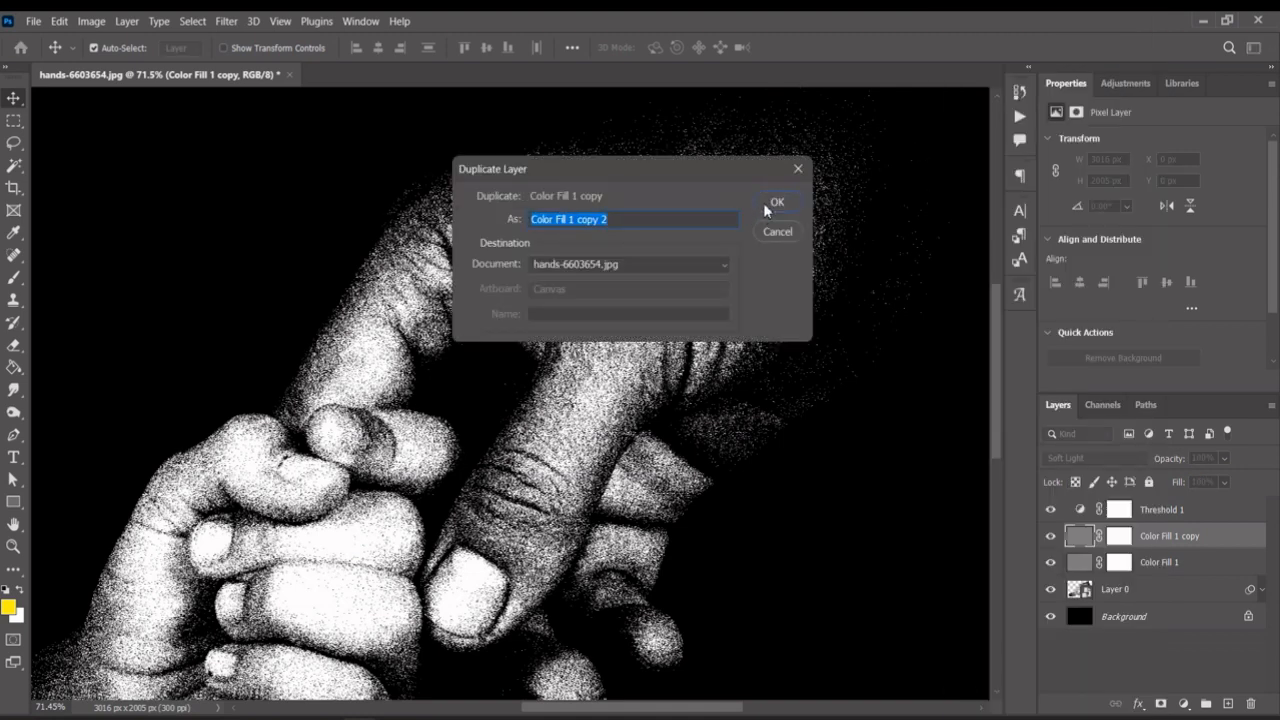
left_click(767, 204)
right_click(1160, 539)
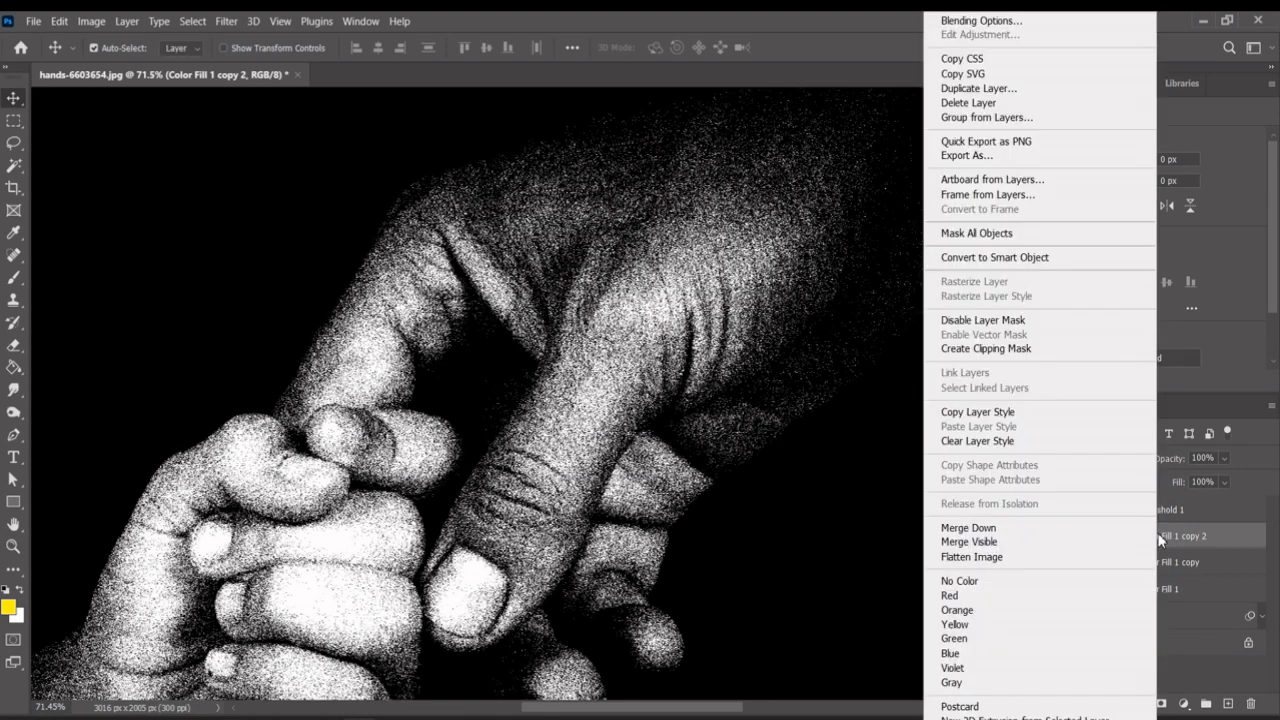
left_click(1045, 88)
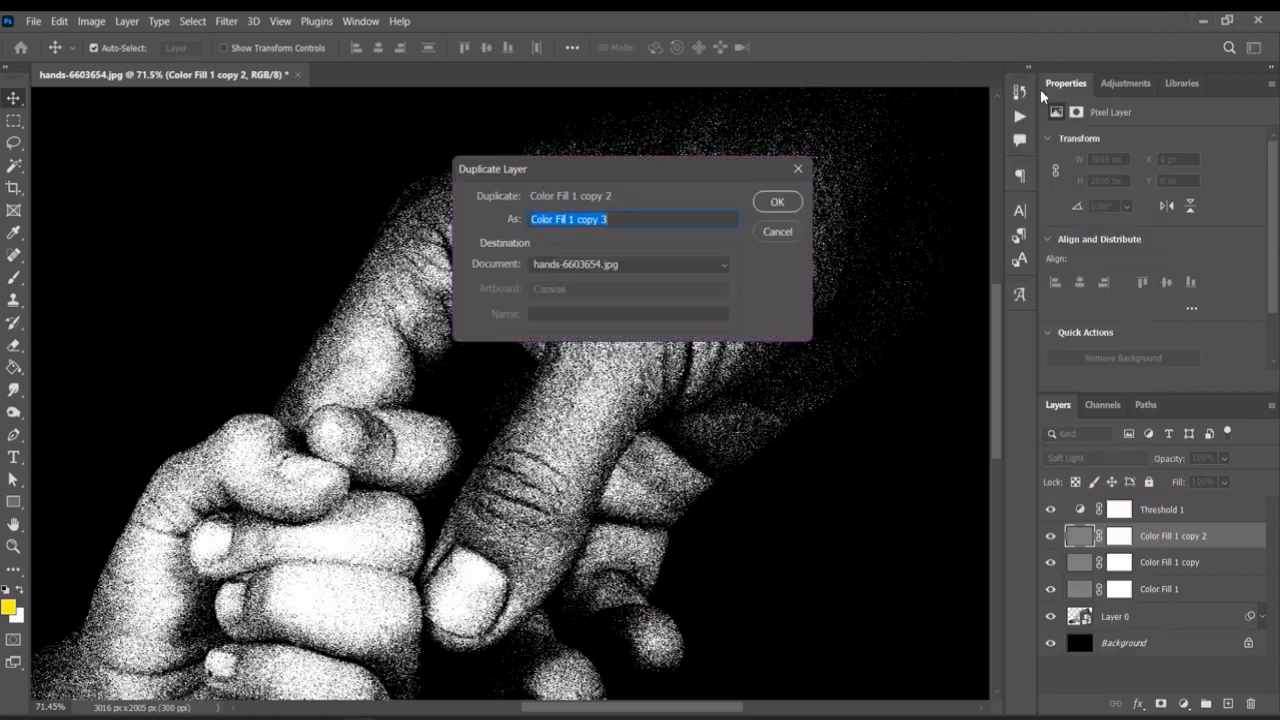
left_click(770, 204)
- Duplicate Color Fill 1 copy 3 as Color Fill 1 copy 4 and set the Threshold 1 level to 125
scroll(857, 487, "down", 3)
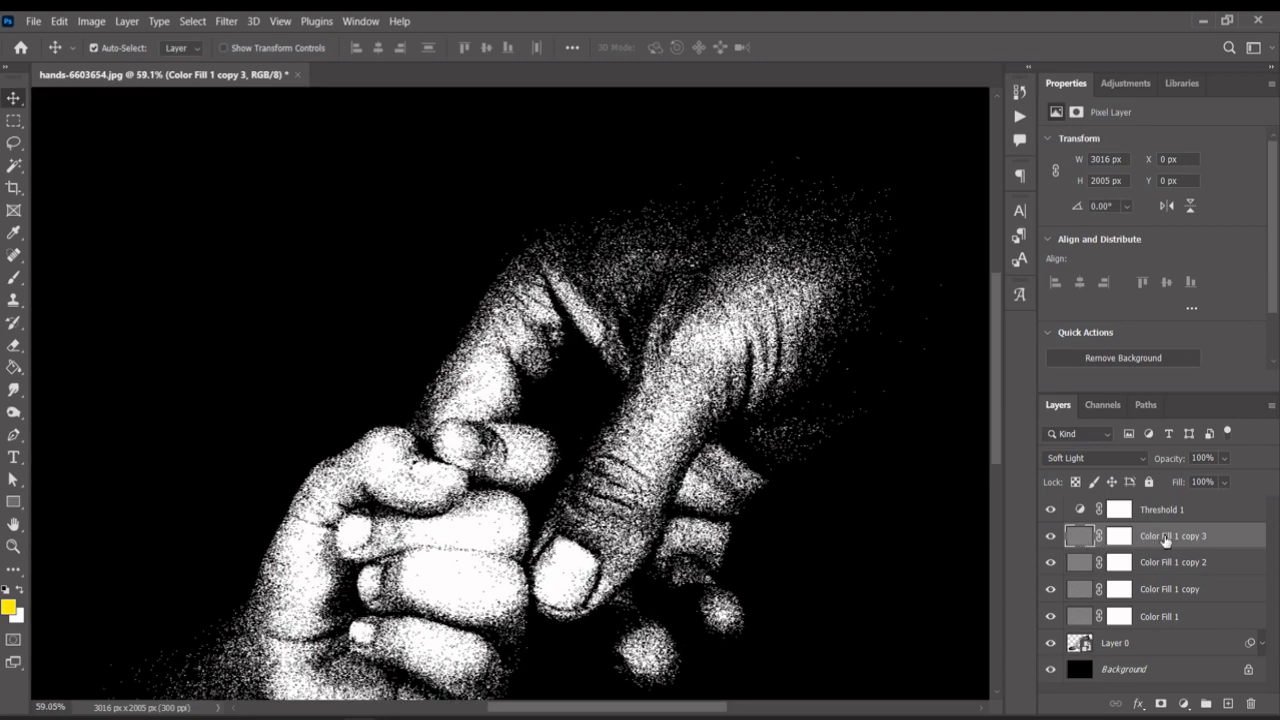
right_click(1165, 540)
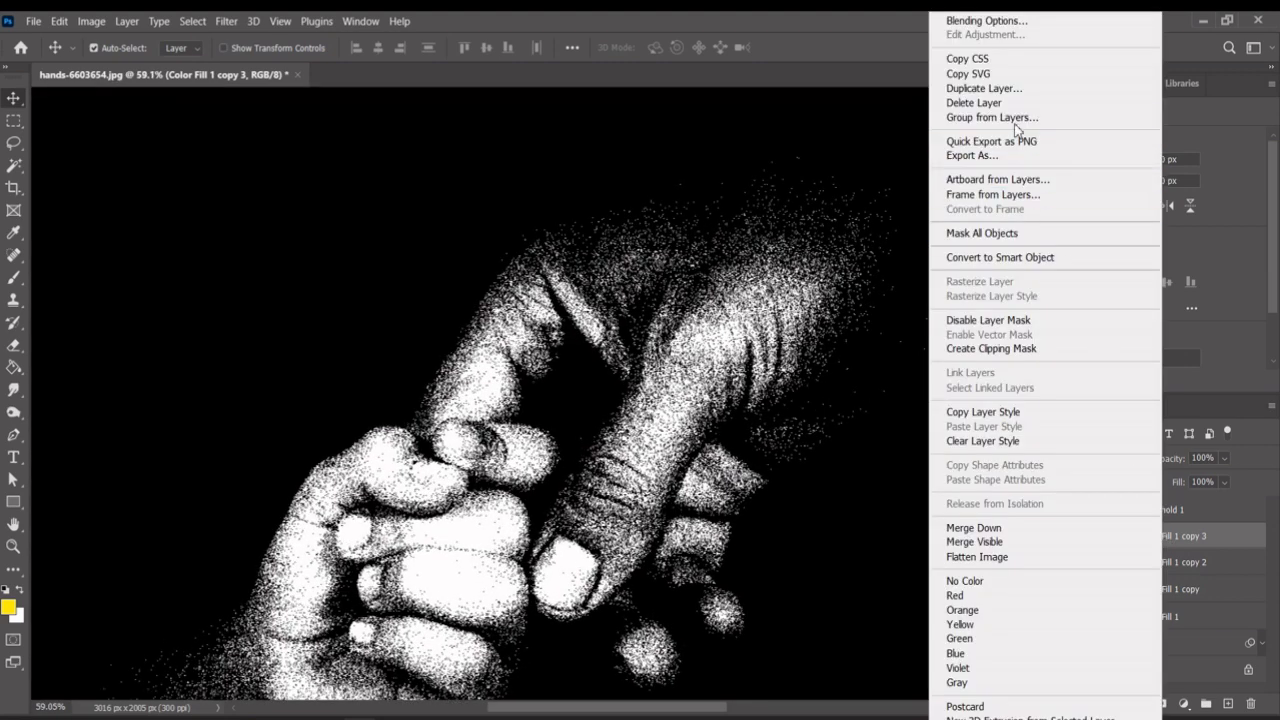
left_click(1040, 88)
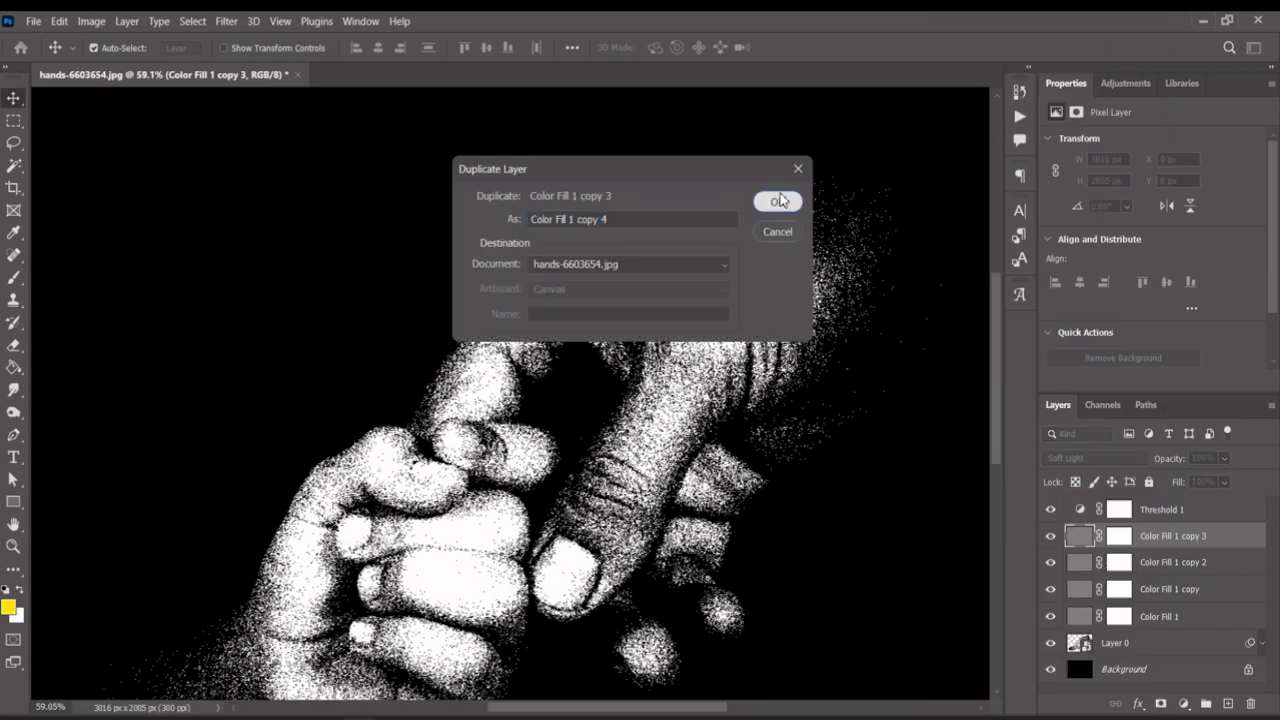
left_click(777, 201)
scroll(830, 360, "up", 3)
scroll(830, 360, "down", 5)
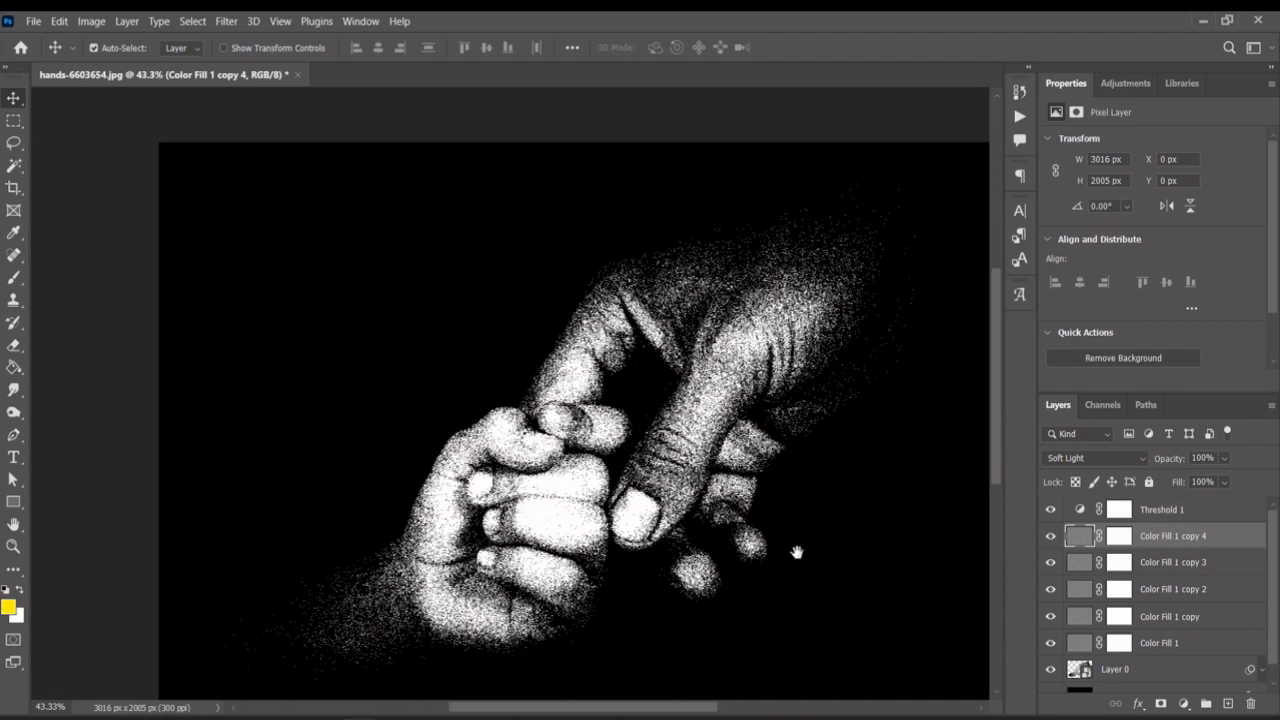
left_click_drag(797, 552, 794, 486)
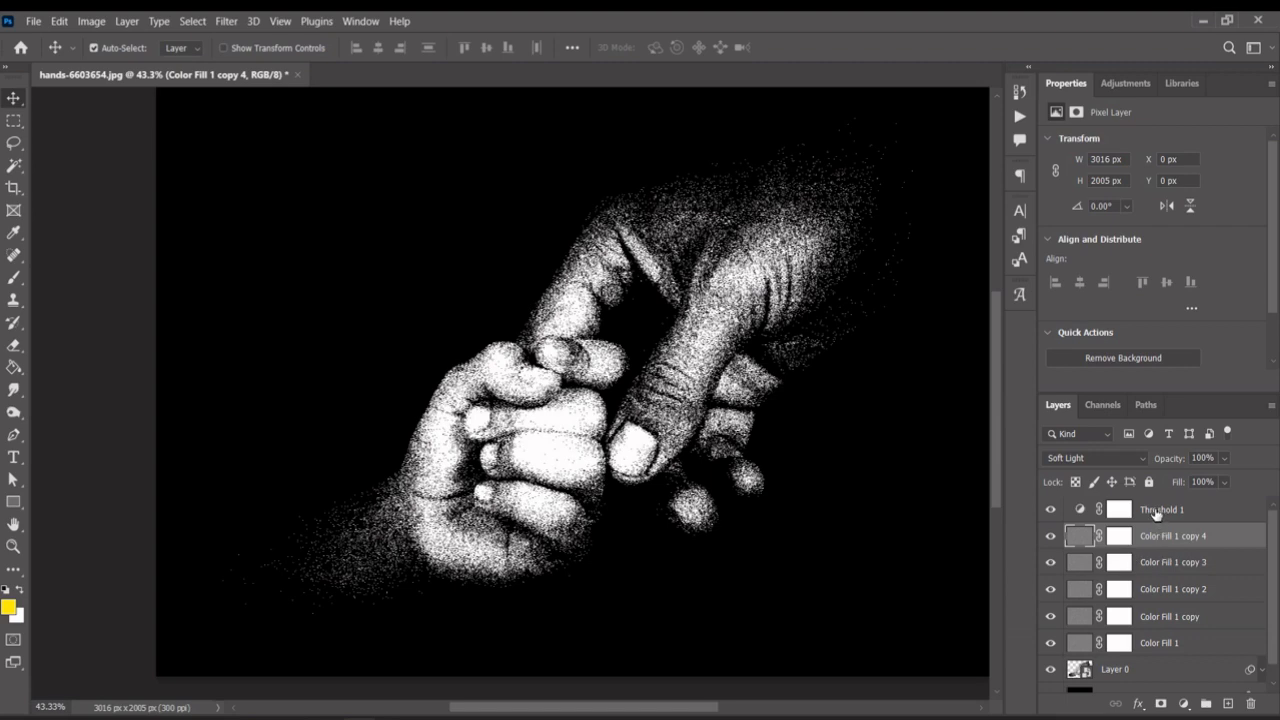
left_click(1072, 510)
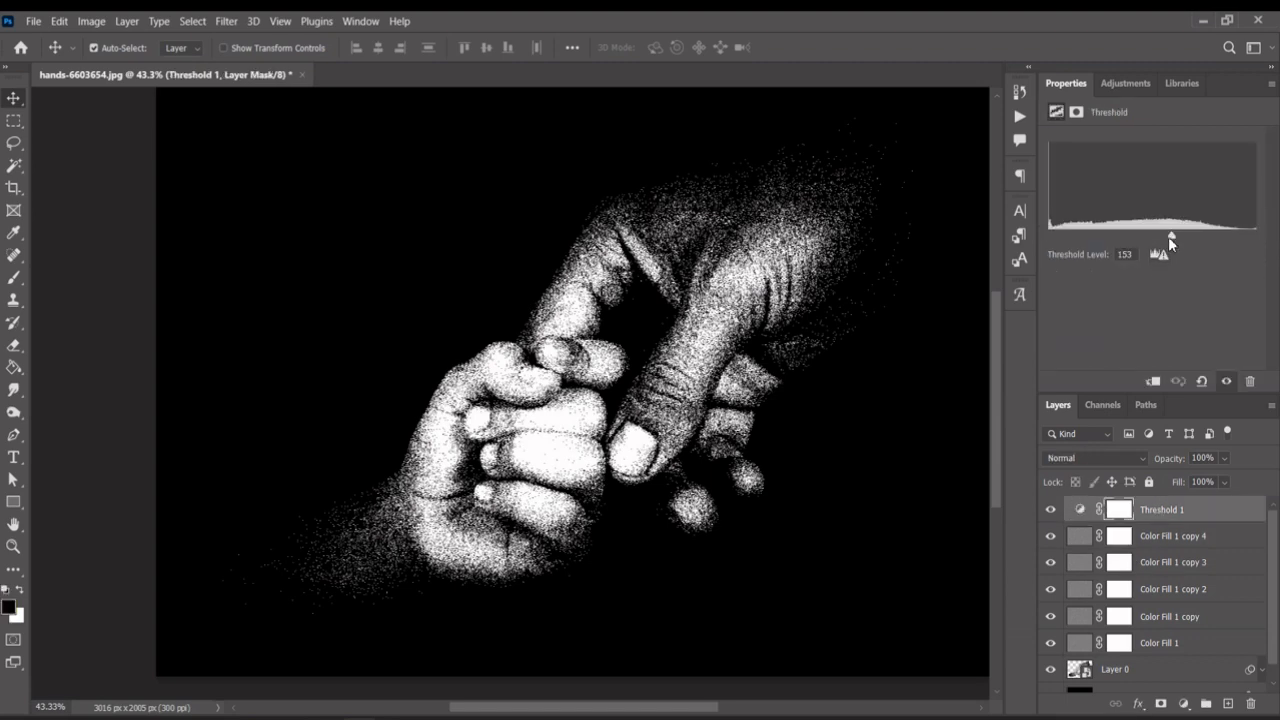
left_click_drag(1168, 236, 1151, 236)
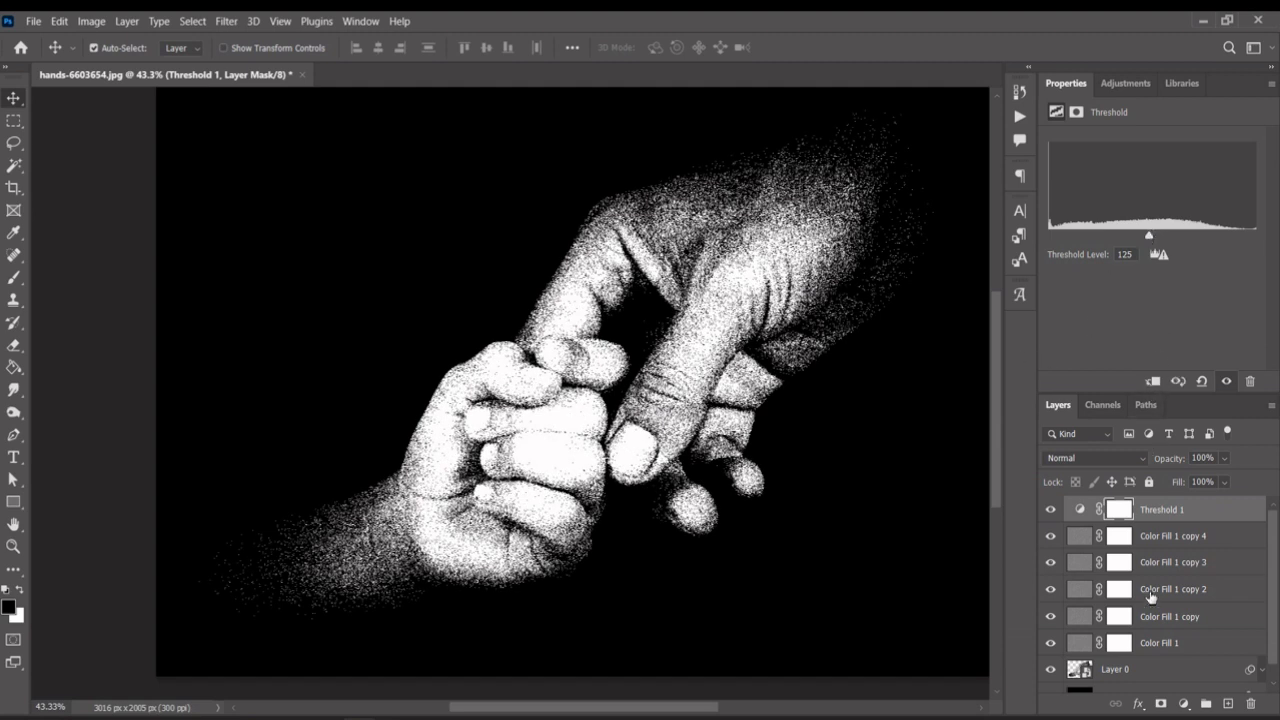
- With Layer 0 active, select the white areas of the hands using Color Range with Sampled Colors and Fuzziness 200
left_click(1170, 664)
scroll(1174, 660, "up", 1)
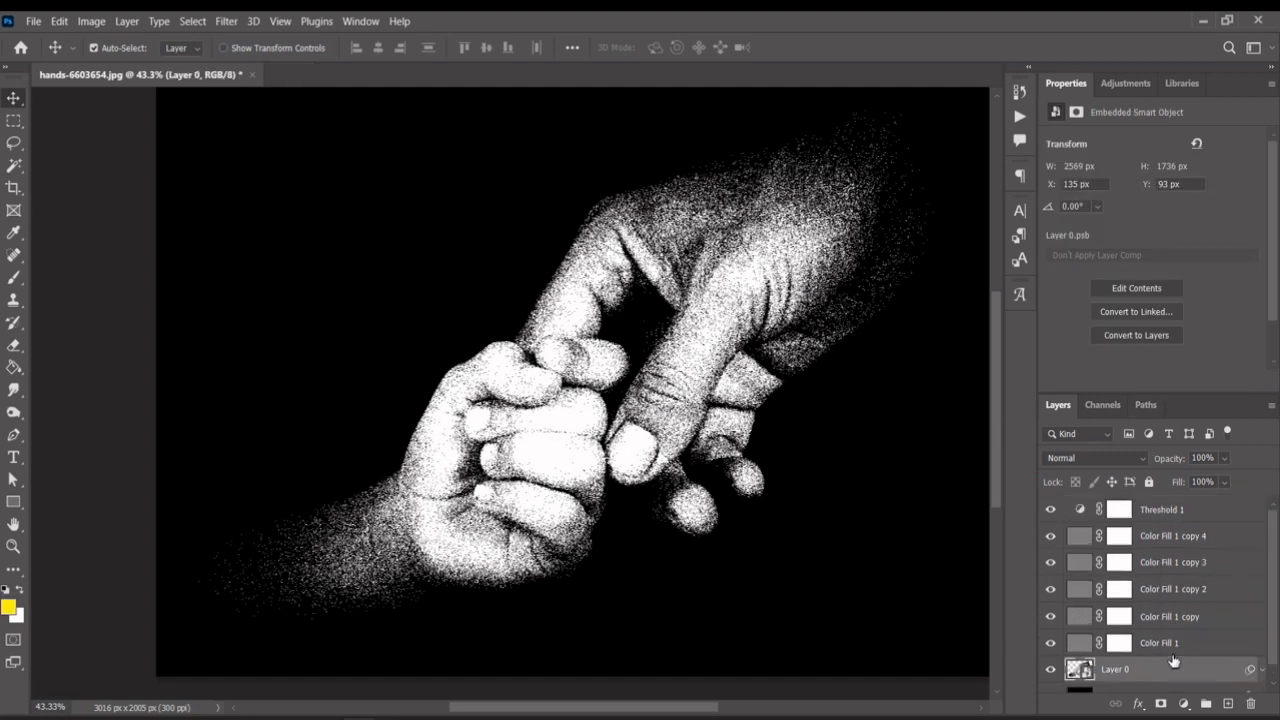
left_click(190, 21)
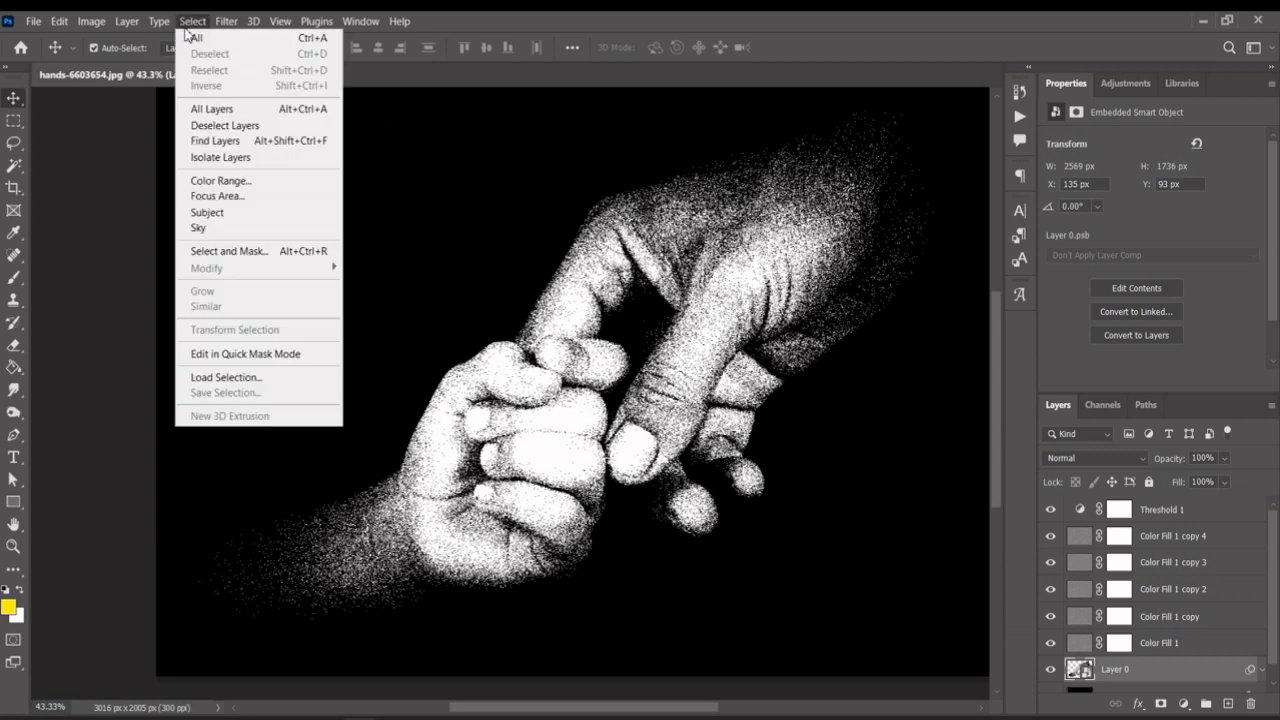
left_click(235, 182)
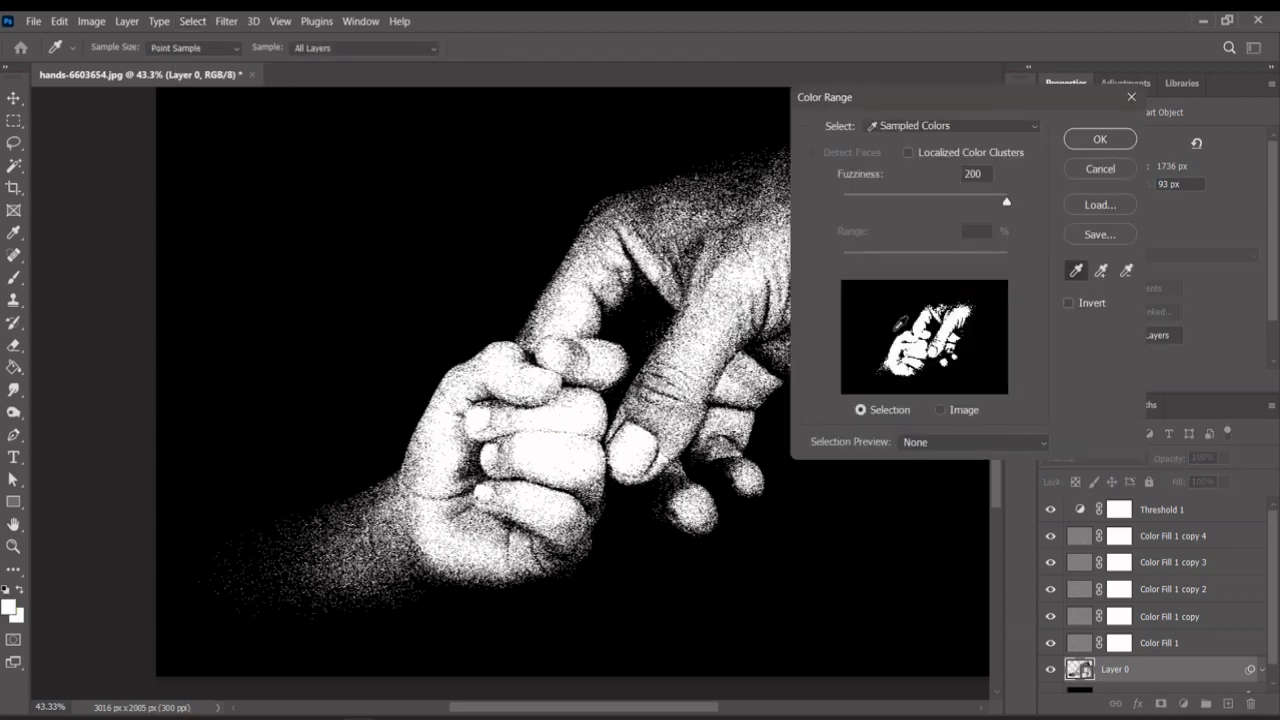
left_click(1089, 140)
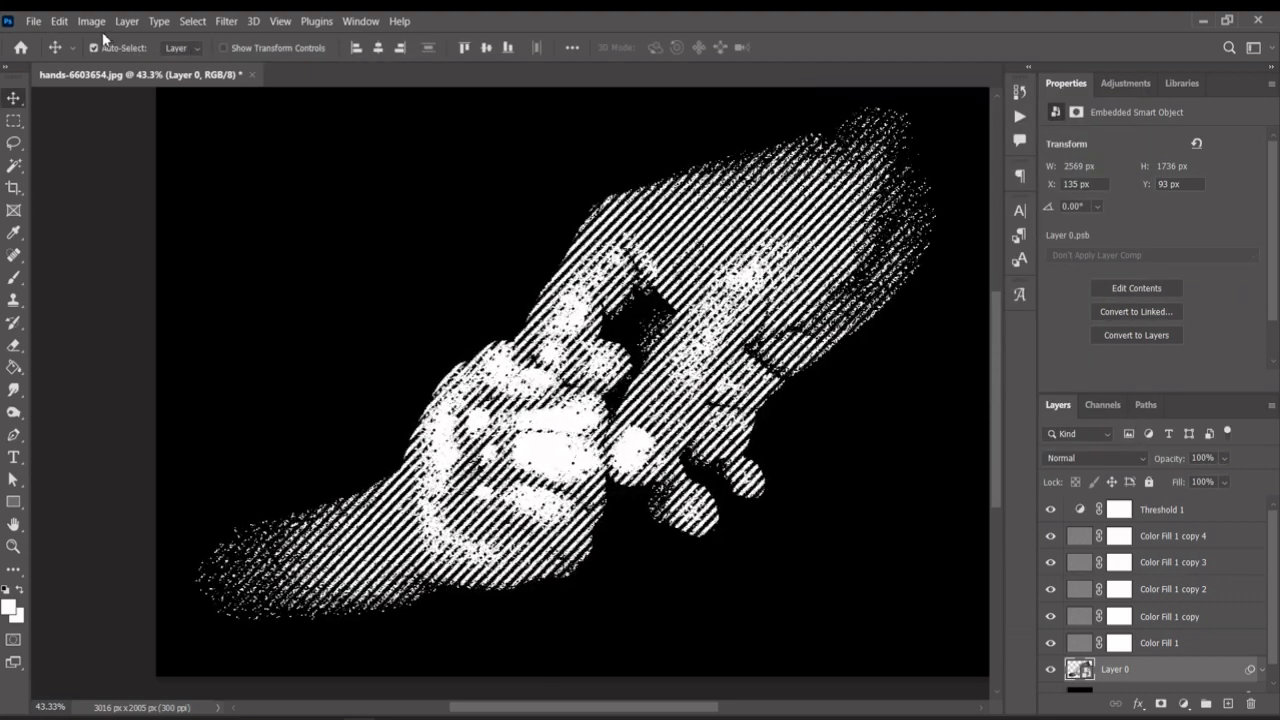
- Create a Solid Color fill layer in purple b017ff from the selection and move it to the top of the layer stack
left_click(131, 26)
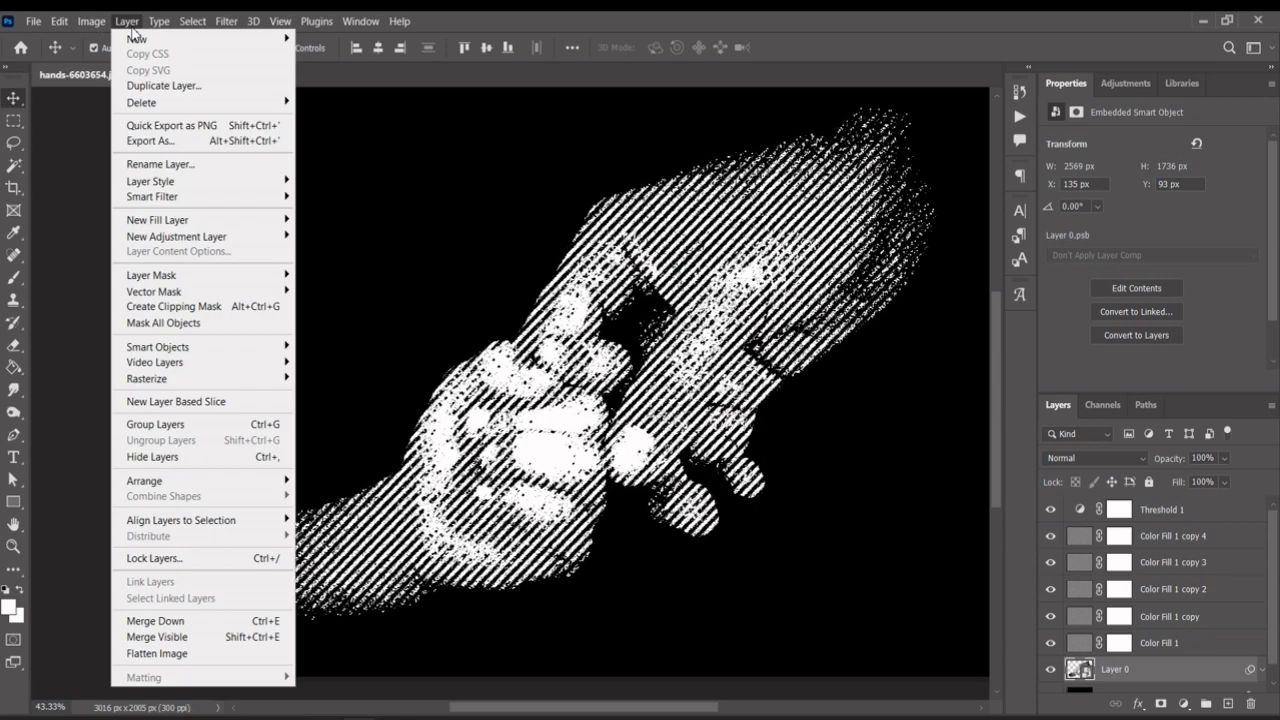
mouse_move(180, 220)
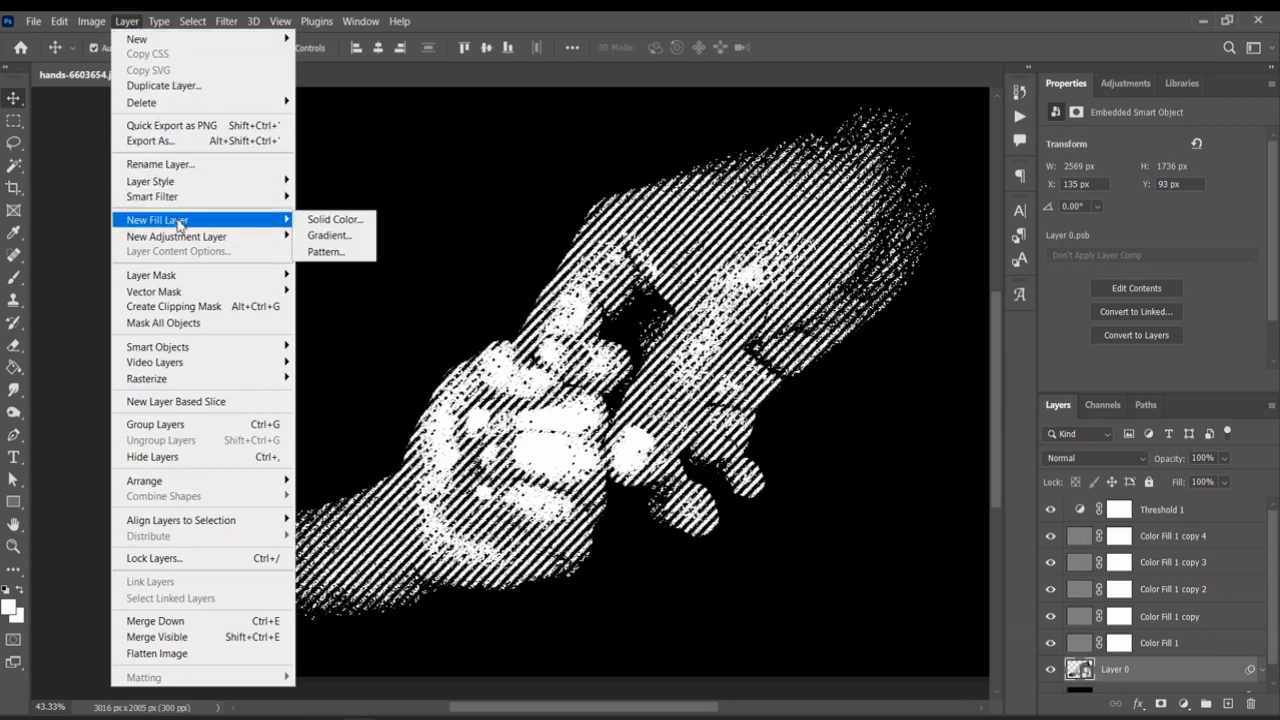
left_click(318, 220)
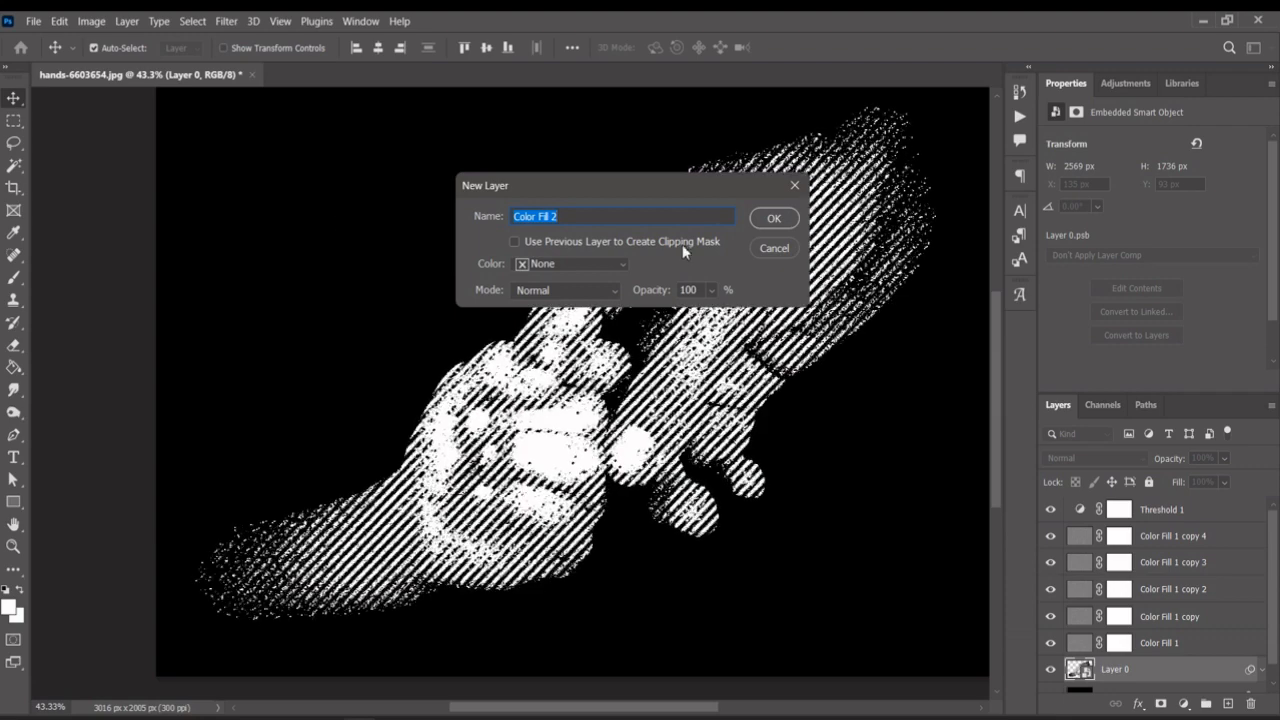
left_click(773, 218)
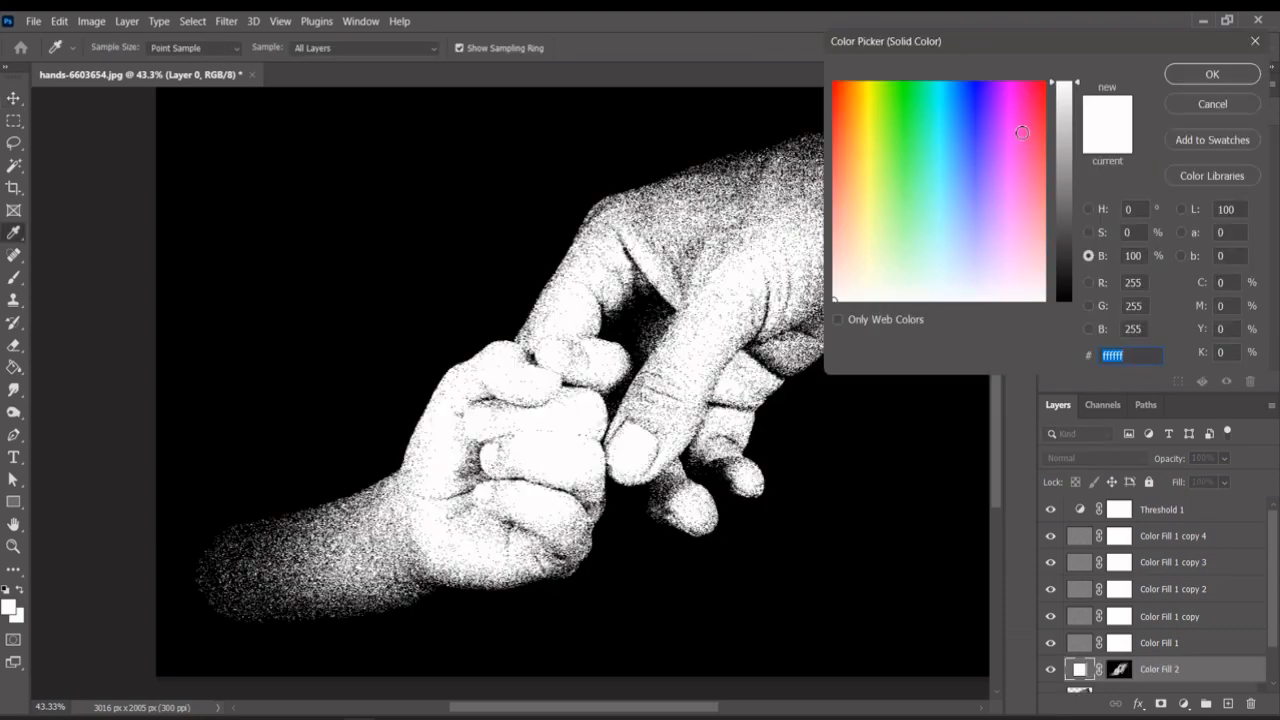
left_click_drag(1022, 132, 999, 102)
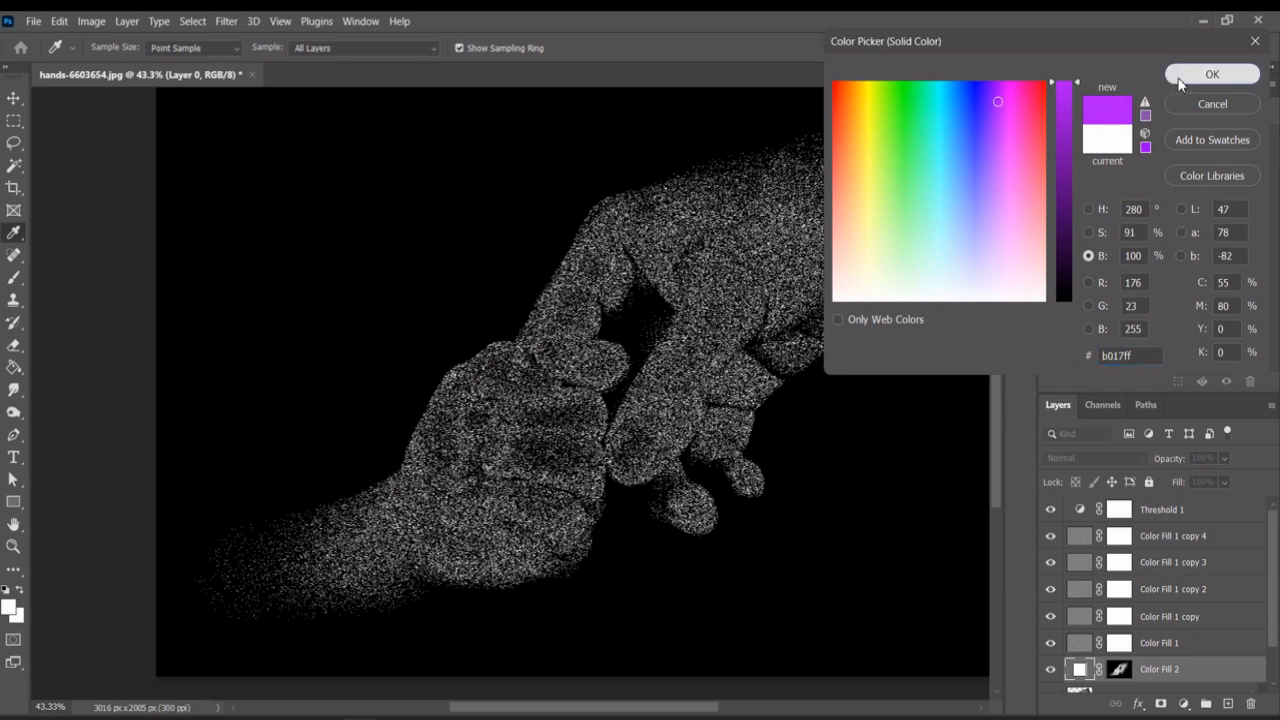
left_click(1168, 78)
left_click_drag(1176, 670, 1150, 510)
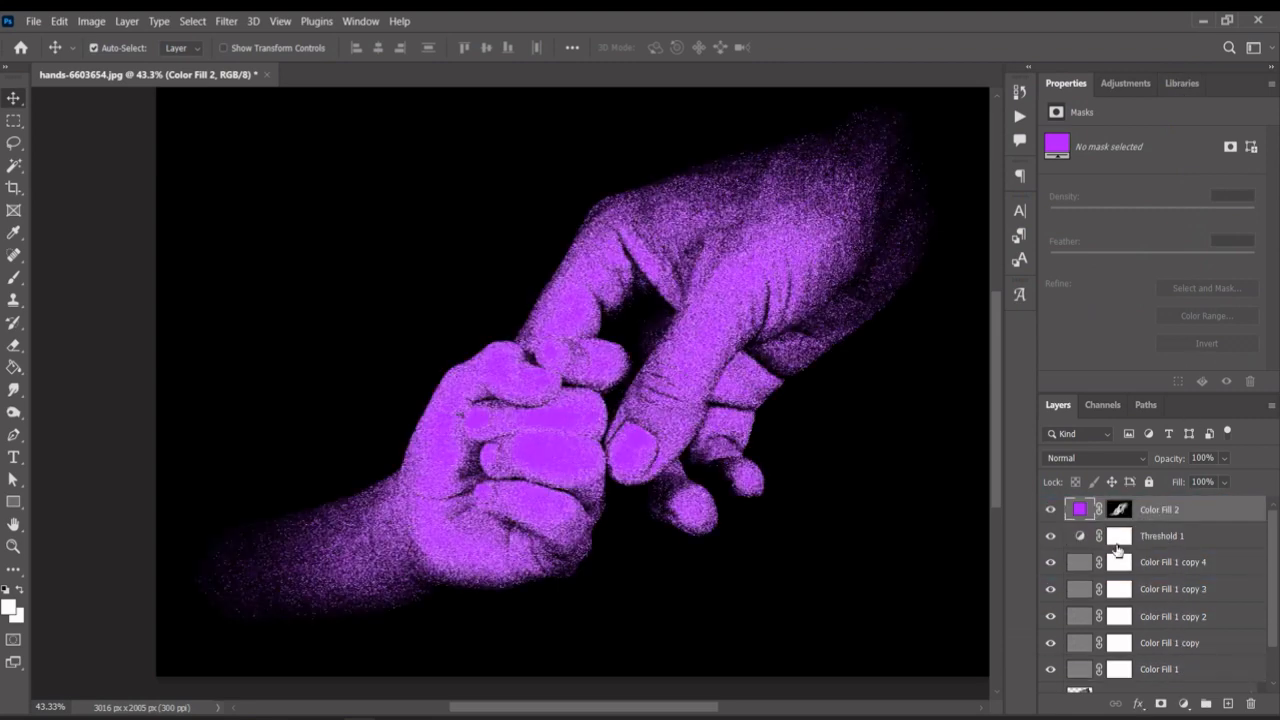
- Group the Threshold 1 layer, all the grainy gray layers and Layer 0 as Group 1
left_click(1178, 540)
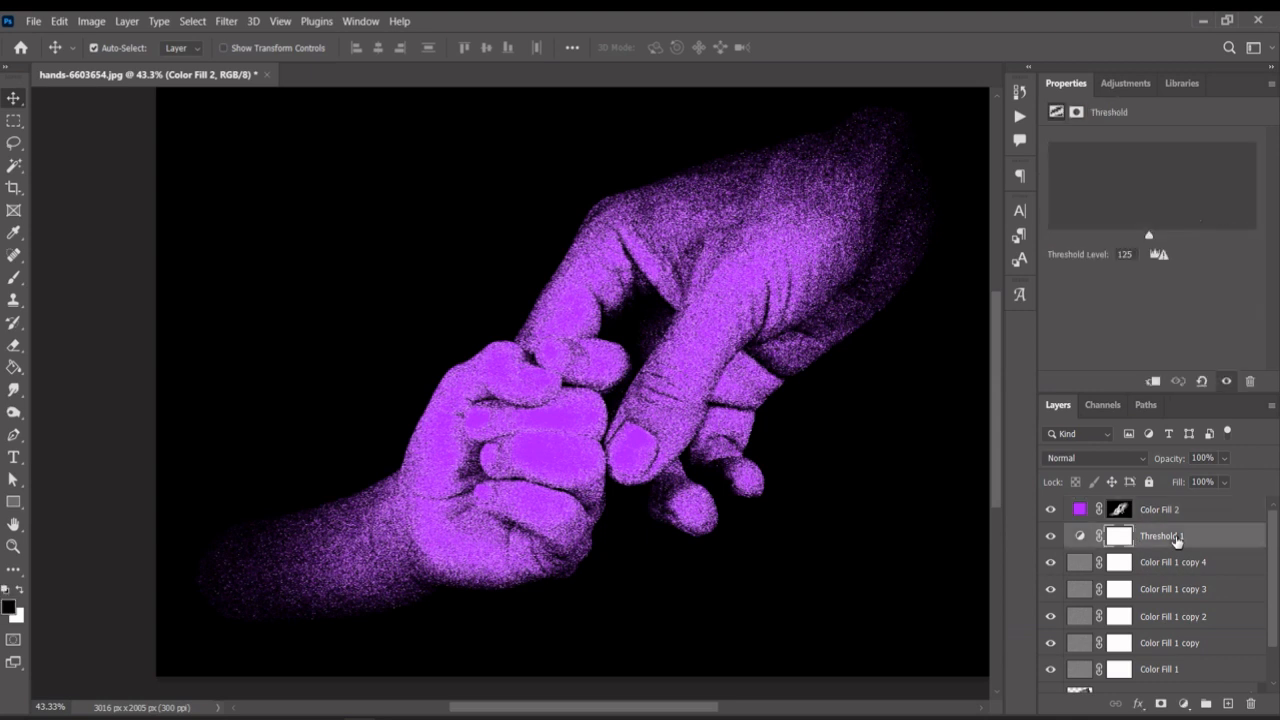
scroll(1176, 542, "down", 2)
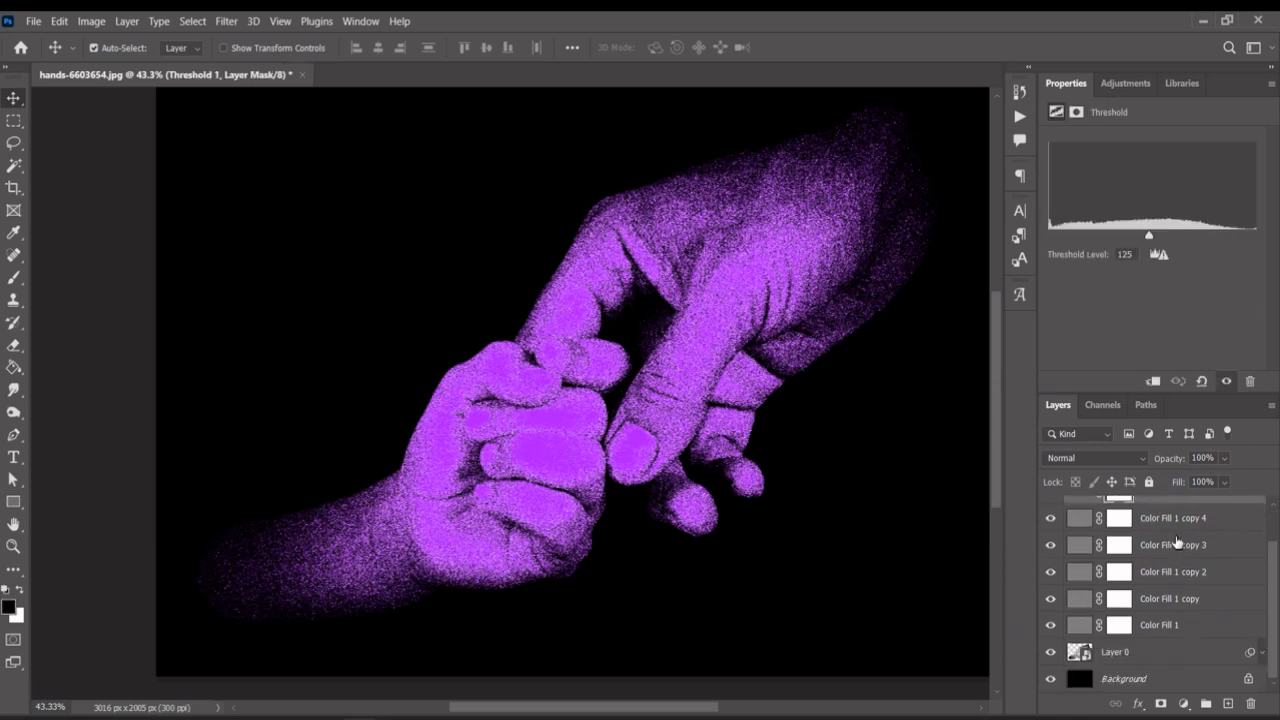
left_click(1155, 652, "shift")
right_click(1152, 645)
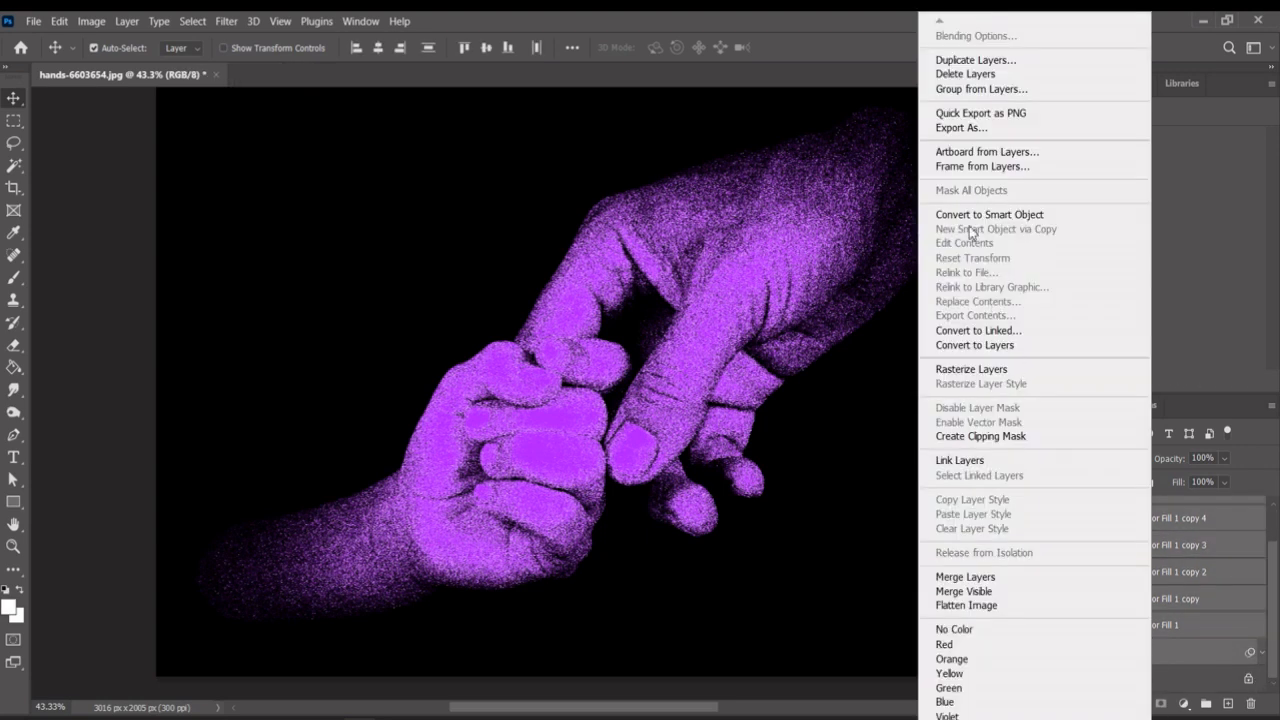
left_click(1026, 117)
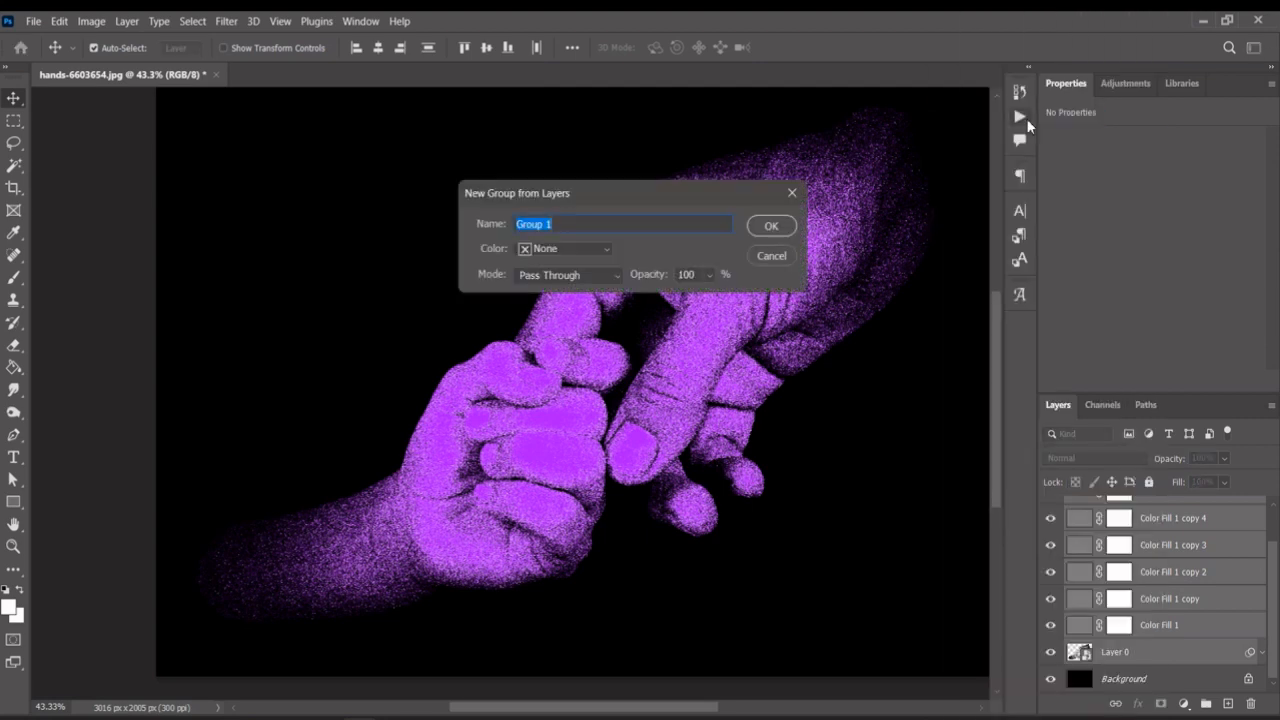
left_click(764, 228)
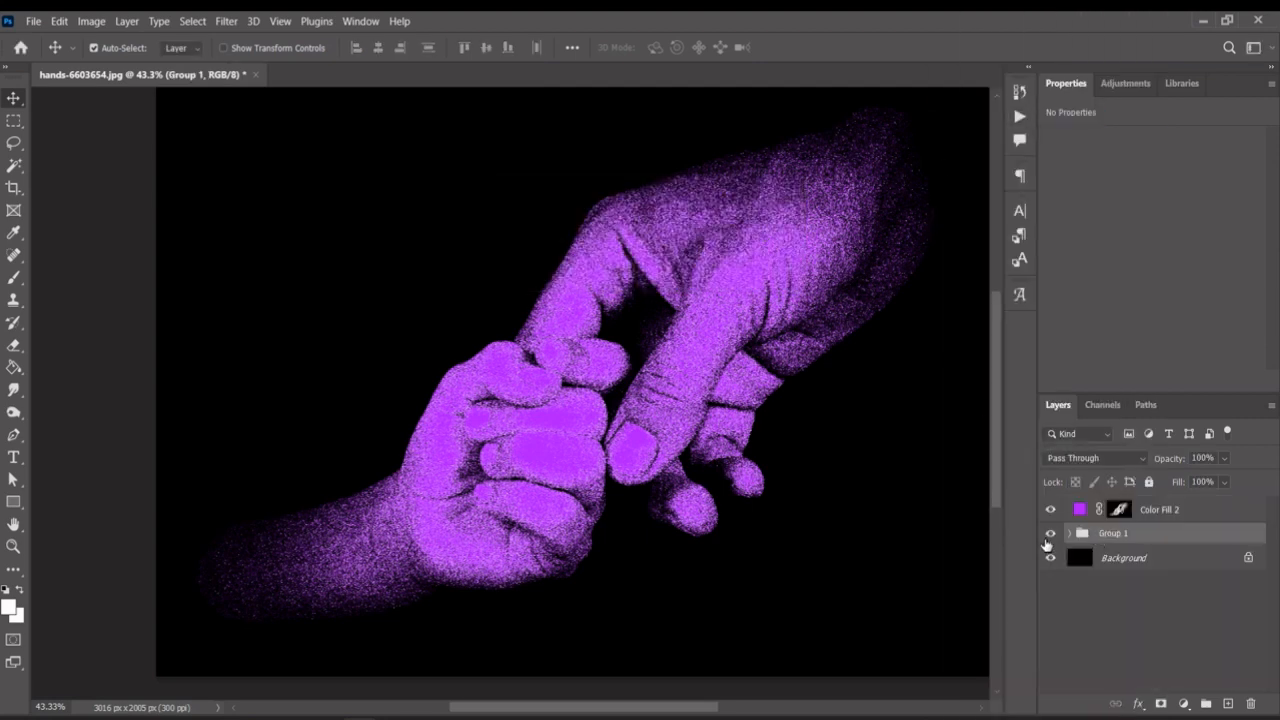
- Hide Group 1 and inspect the purple stippled hands over the black background, up close and as a whole
left_click(1051, 538)
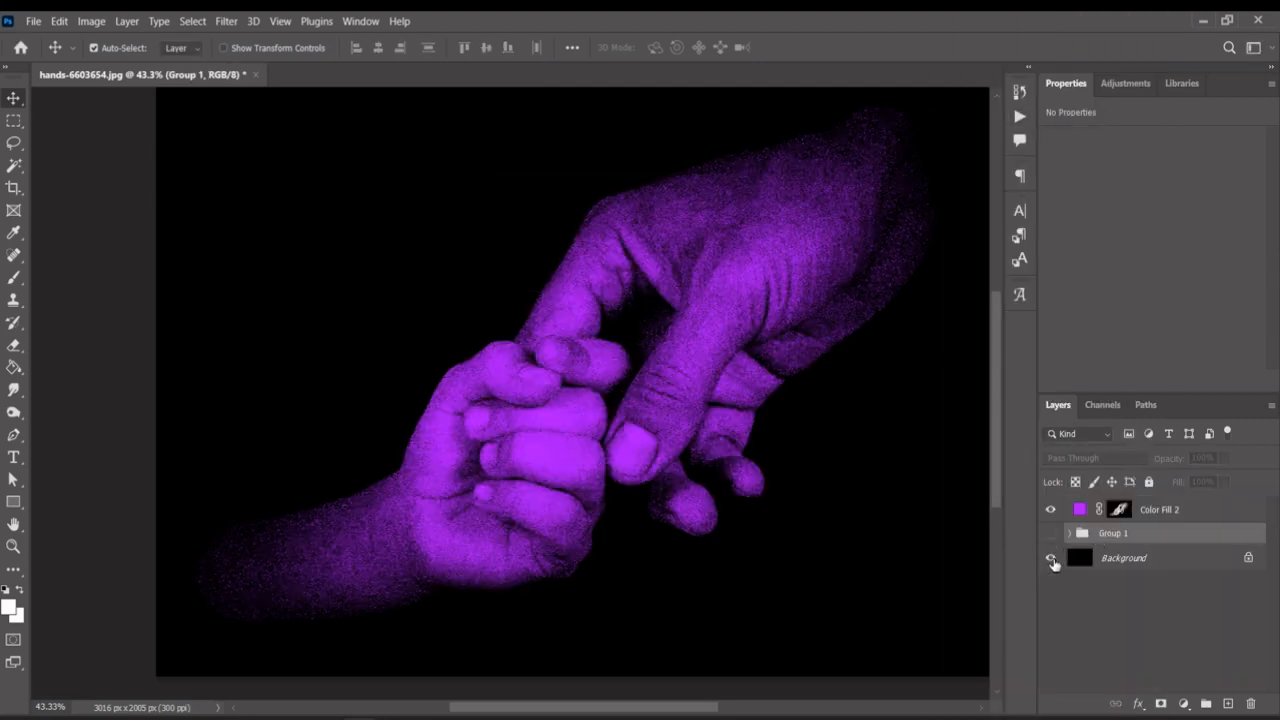
left_click(1051, 559)
left_click(1051, 559)
scroll(814, 329, "up", 10)
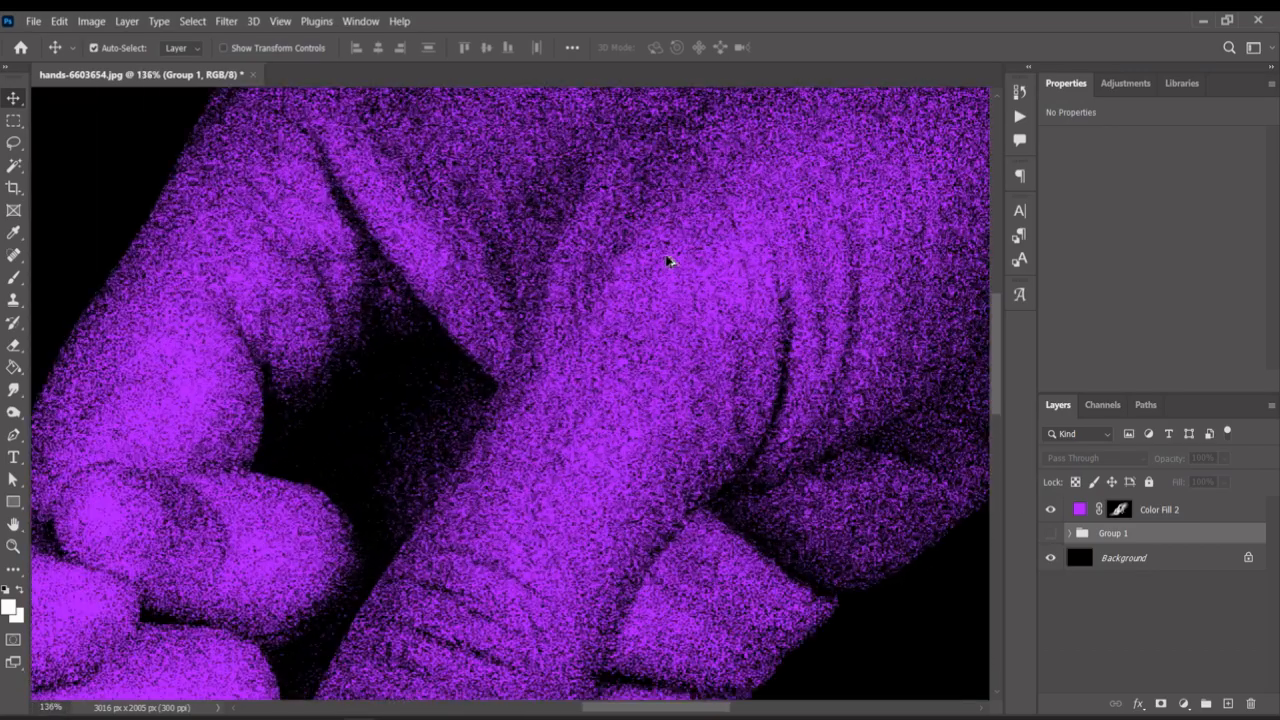
scroll(668, 261, "down", 6)
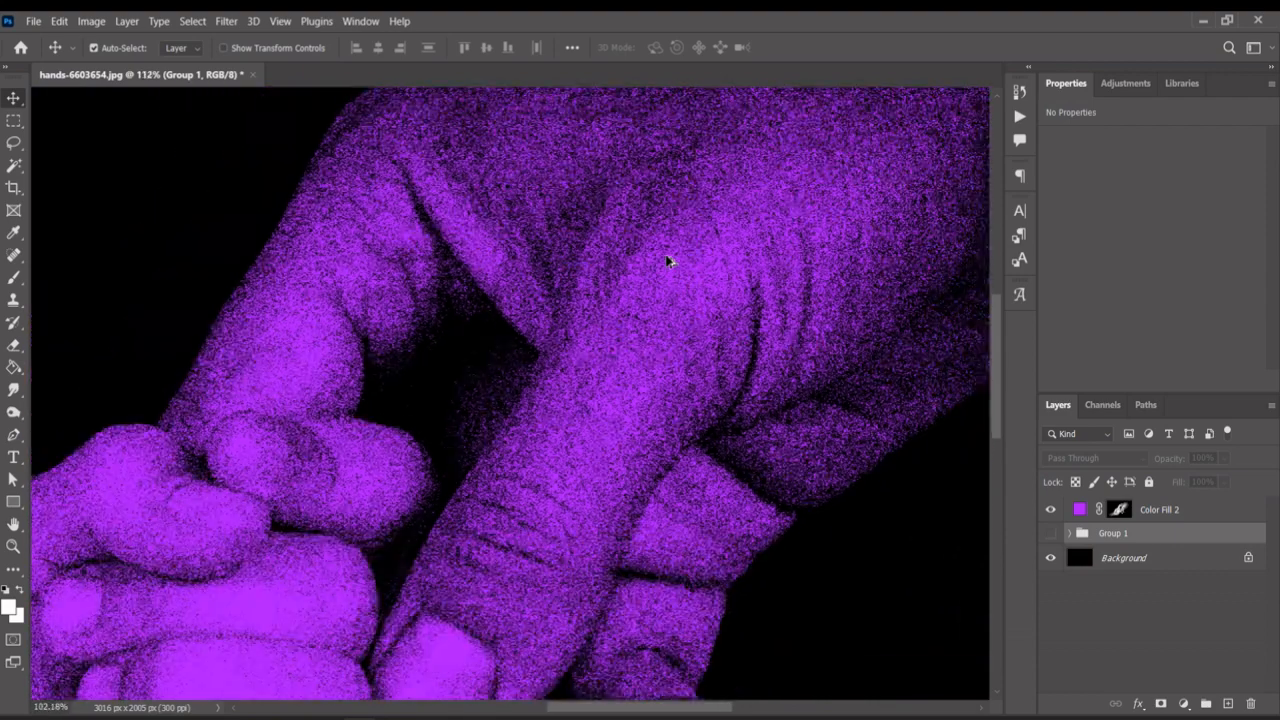
scroll(668, 261, "down", 4)
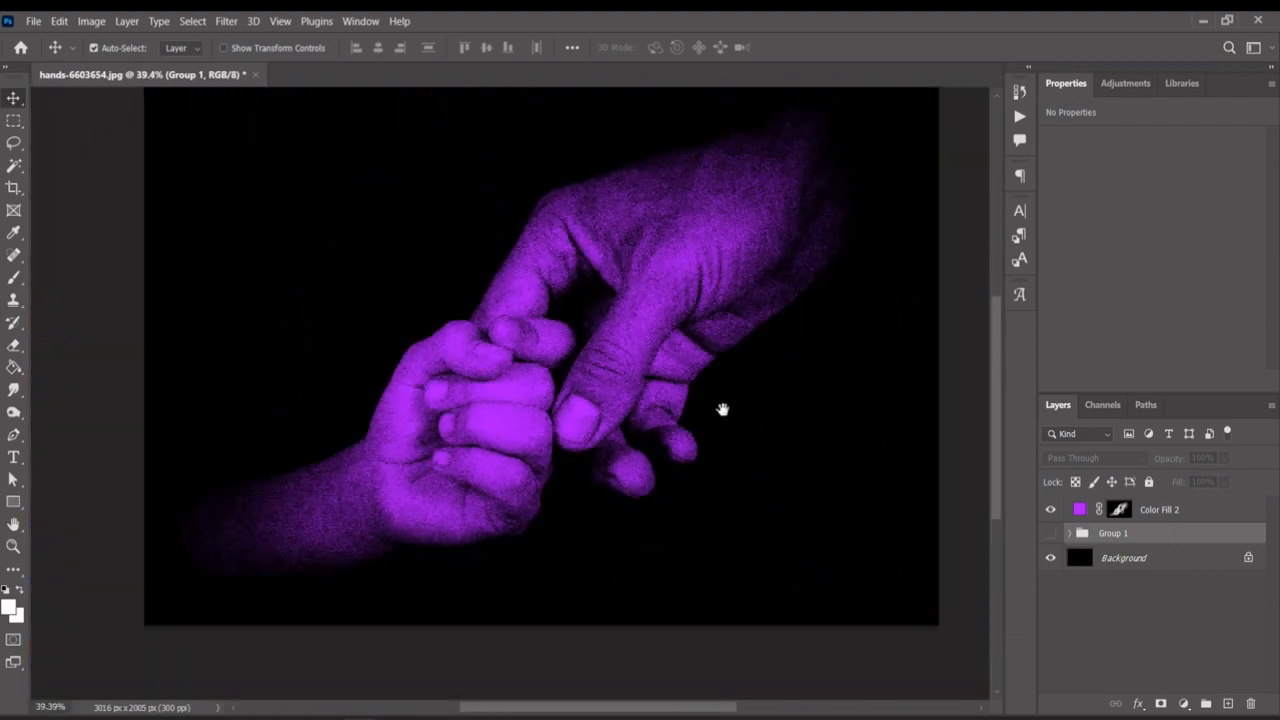
left_click_drag(723, 408, 752, 452)
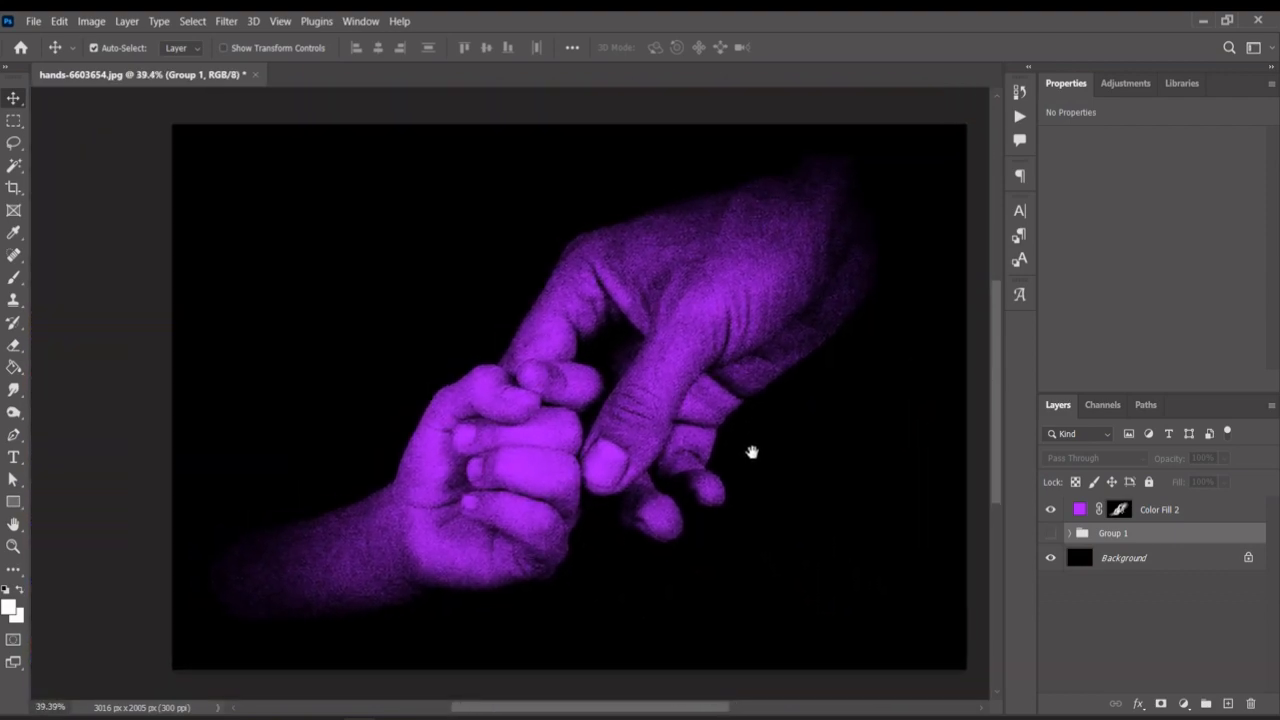
left_click(1050, 558)
left_click(1050, 558)
- Add a white placeholder text layer in Anton beside the smaller hand and enlarge it to about 112 pt
left_click(14, 458)
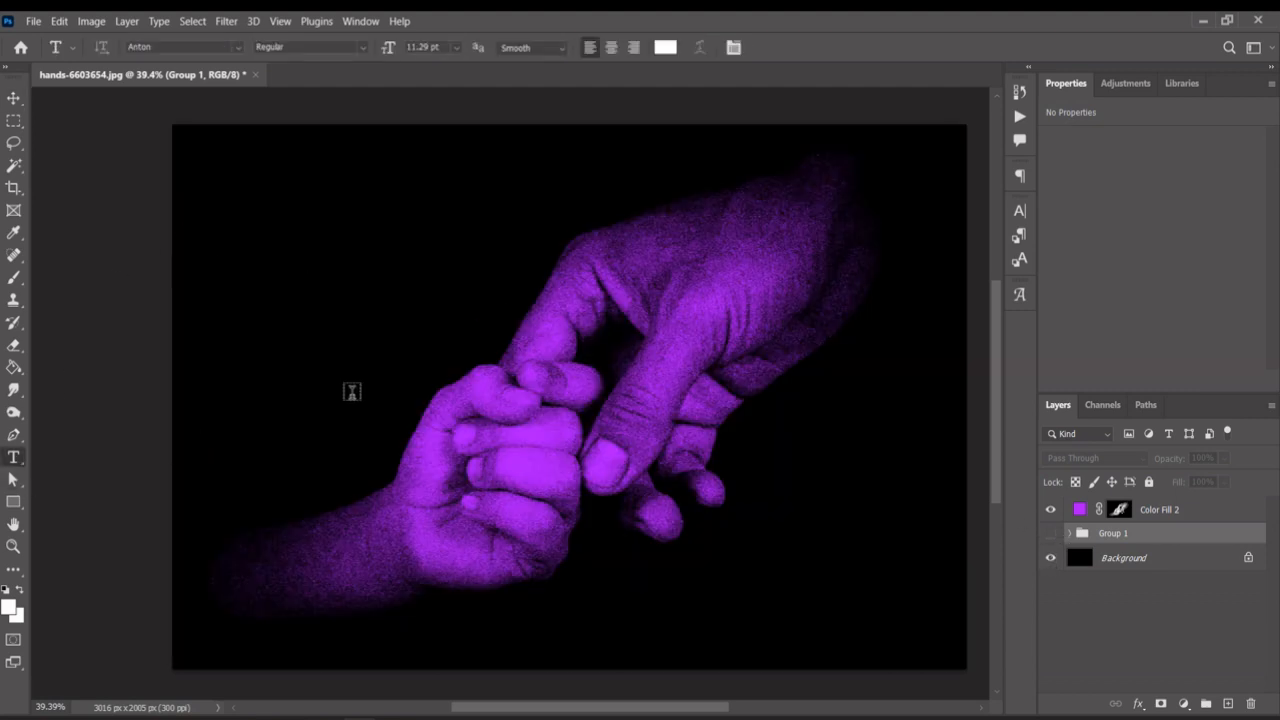
left_click(352, 392)
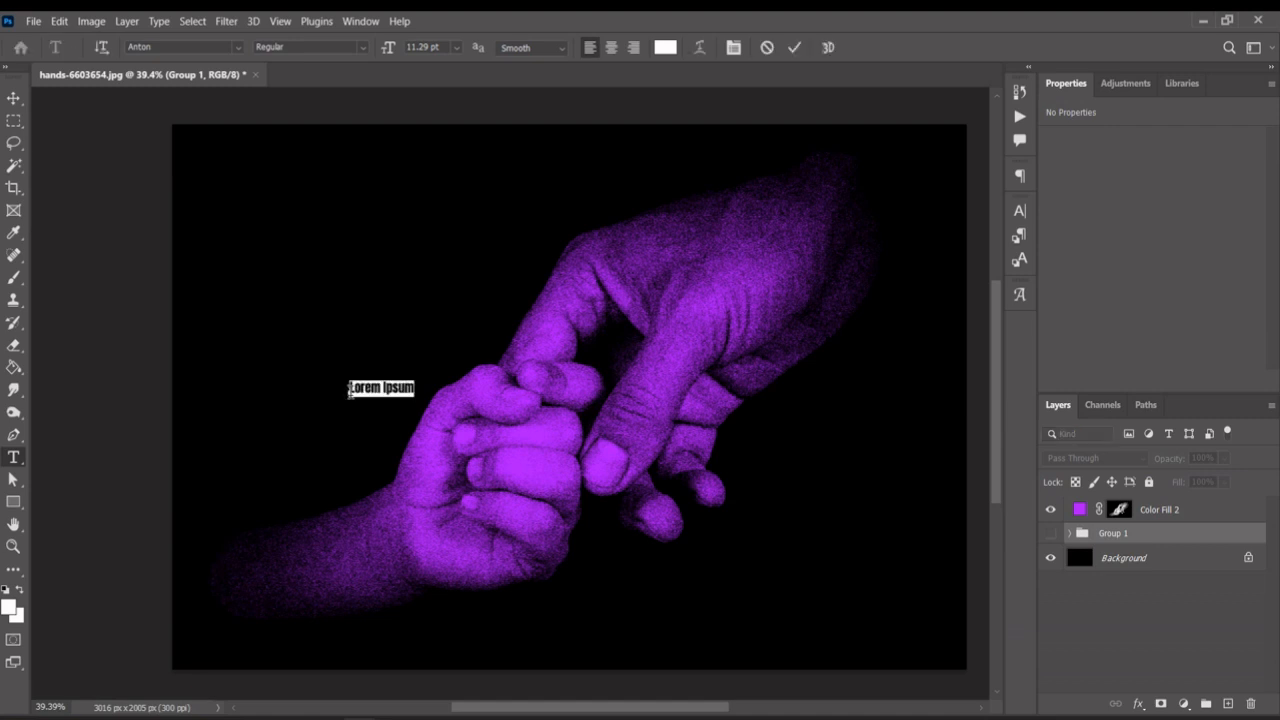
left_click(795, 50)
left_click(59, 21)
left_click(95, 378)
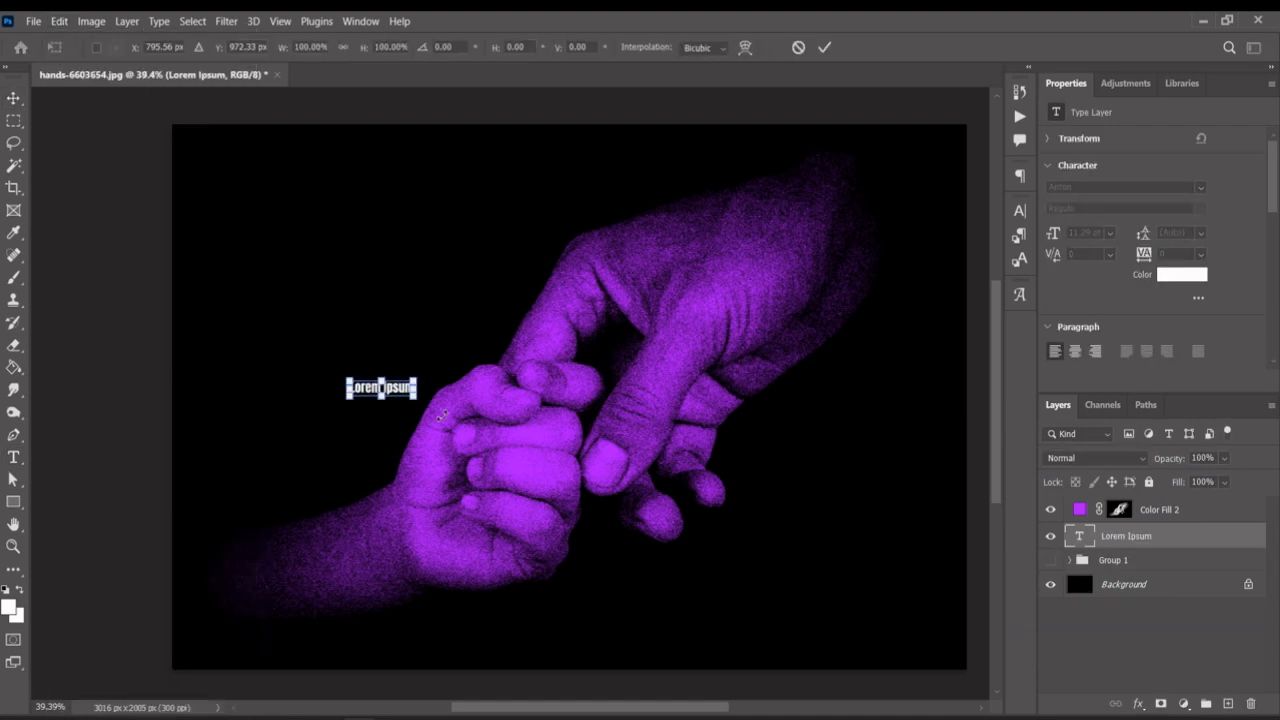
left_click_drag(415, 393, 838, 650)
left_click_drag(345, 381, 258, 258)
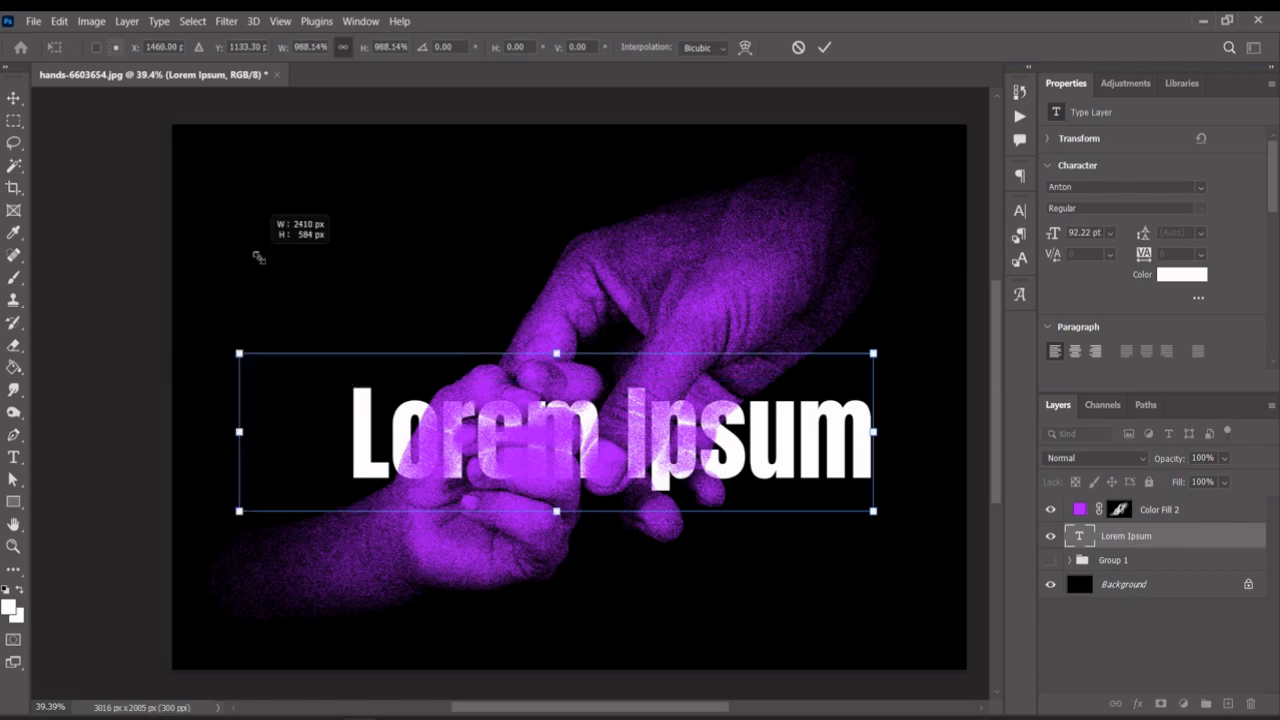
key("Return")
- Replace the placeholder text with GRAMPS
triple_click(320, 429)
type("G")
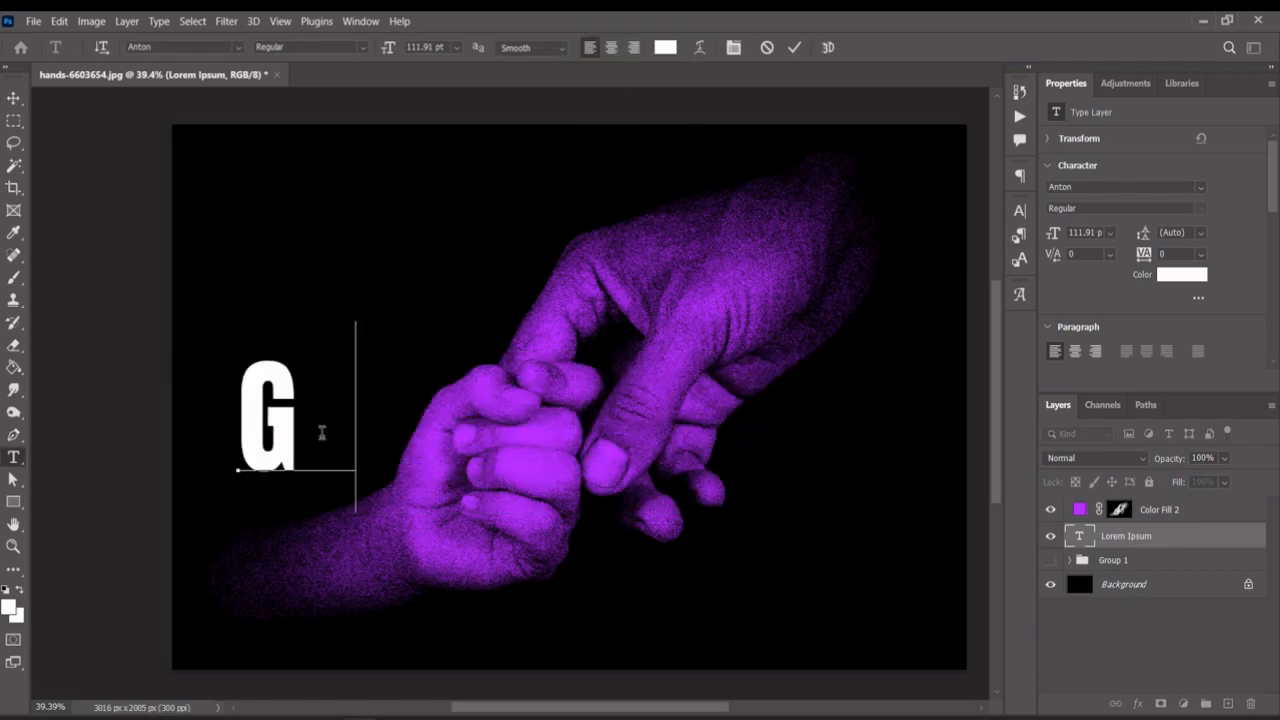
type("RAMPS")
left_click(797, 47)
- Move the GRAMPS text up over the hands and scale it up to about 186 pt so it spans most of the canvas width
left_click(14, 97)
left_click_drag(410, 345, 430, 256)
key("ctrl+t")
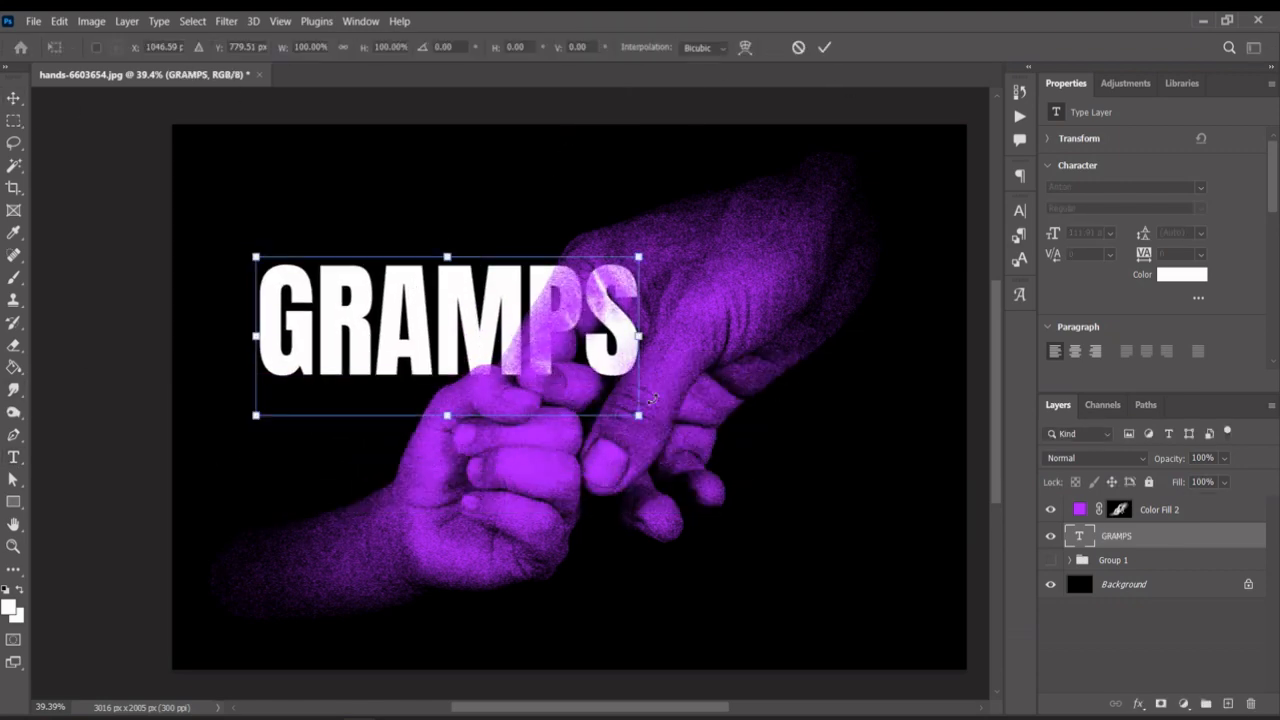
left_click_drag(643, 417, 881, 515)
left_click_drag(880, 566, 890, 571)
left_click(824, 47)
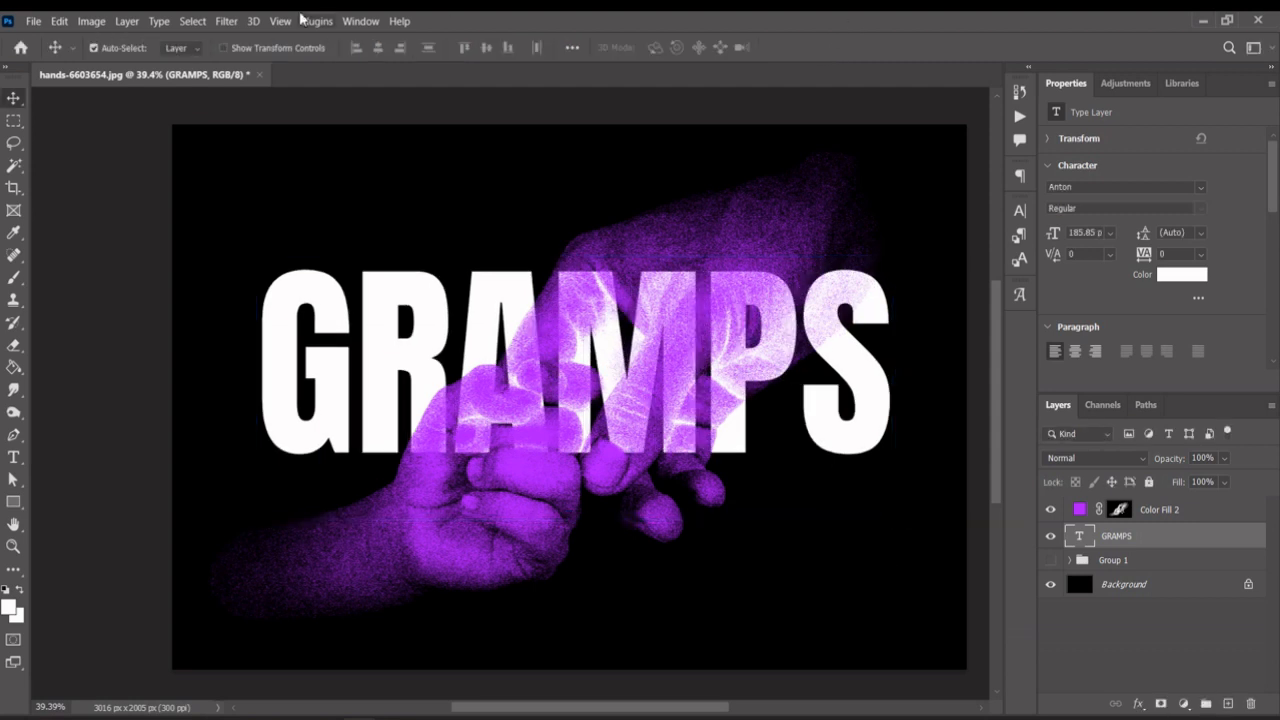
- Center the GRAMPS text horizontally and vertically on the whole canvas, leaving nothing selected
left_click(190, 21)
left_click(196, 38)
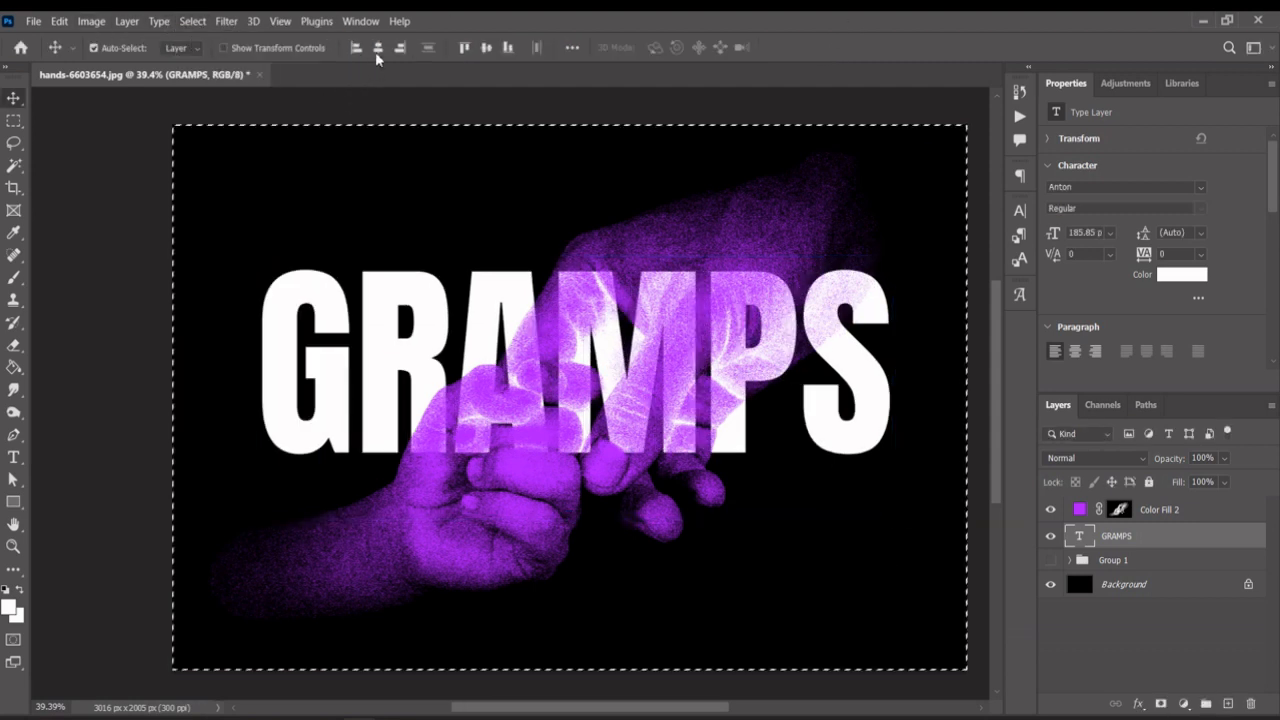
left_click(489, 47)
left_click(486, 47)
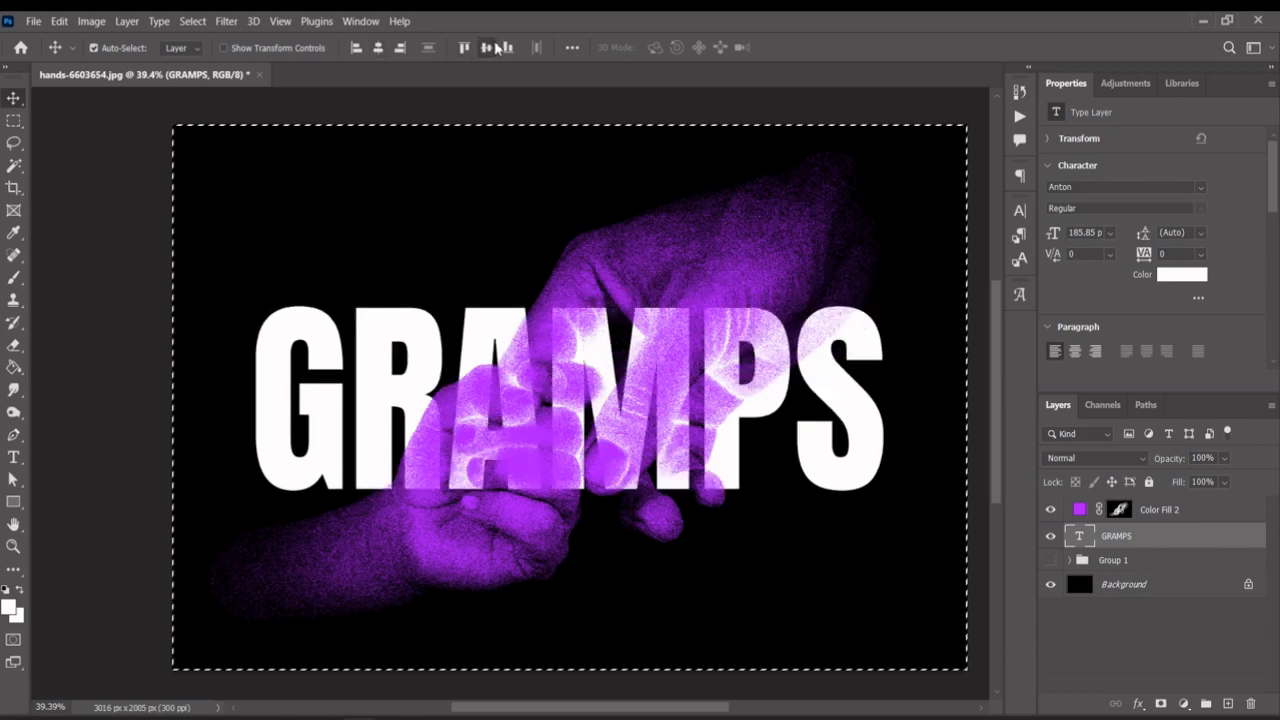
left_click(192, 21)
left_click(203, 56)
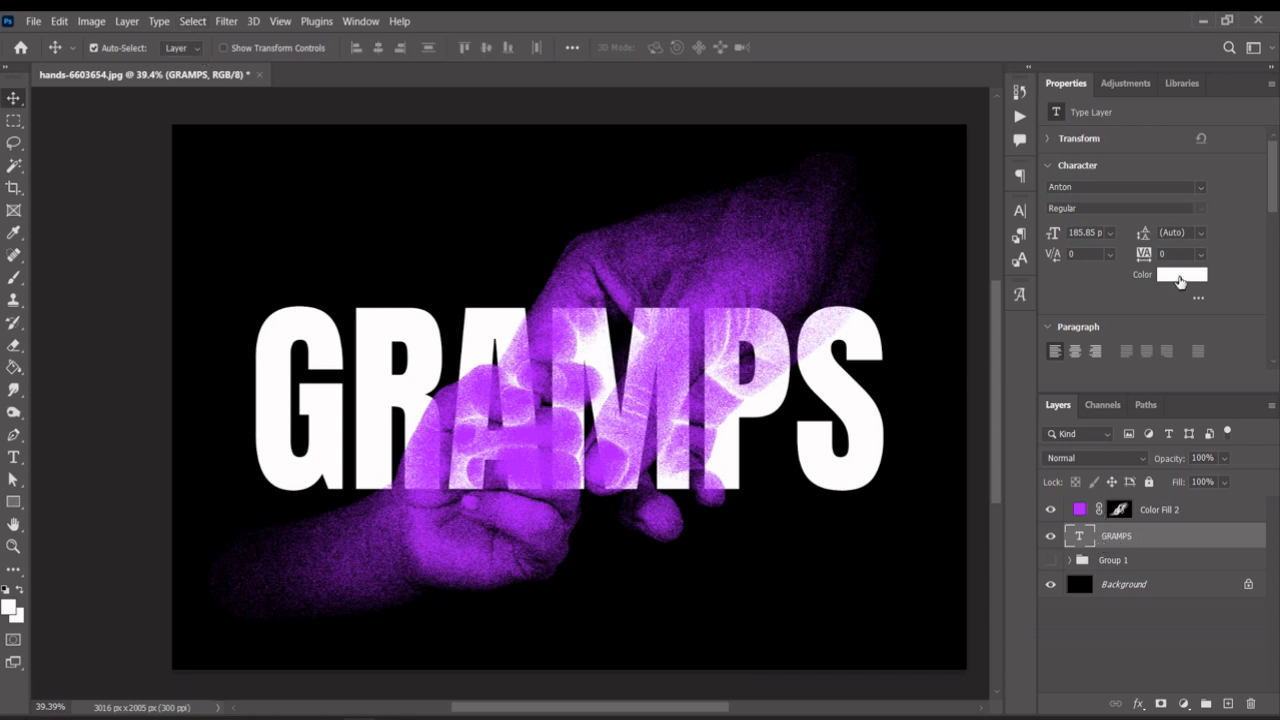
- Try purple and yellow tones for the GRAMPS text and set its color to orange ea8713
left_click(1179, 277)
type("a115ea")
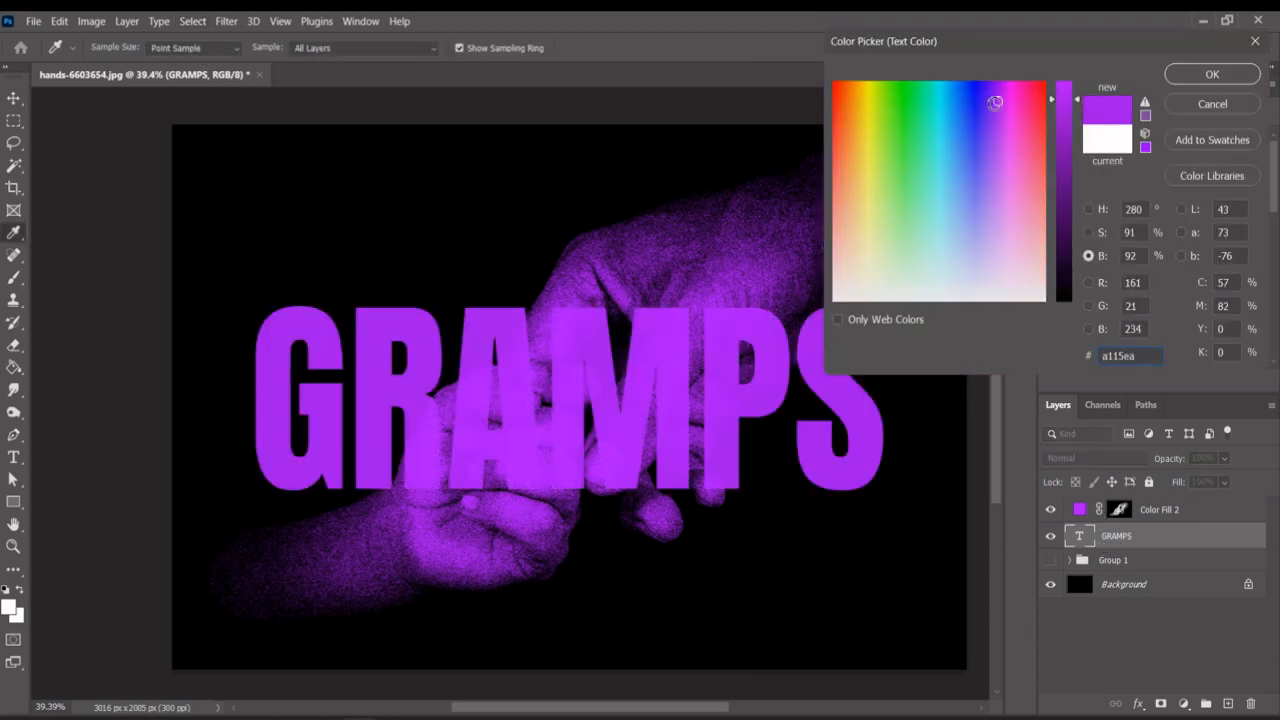
left_click(869, 98)
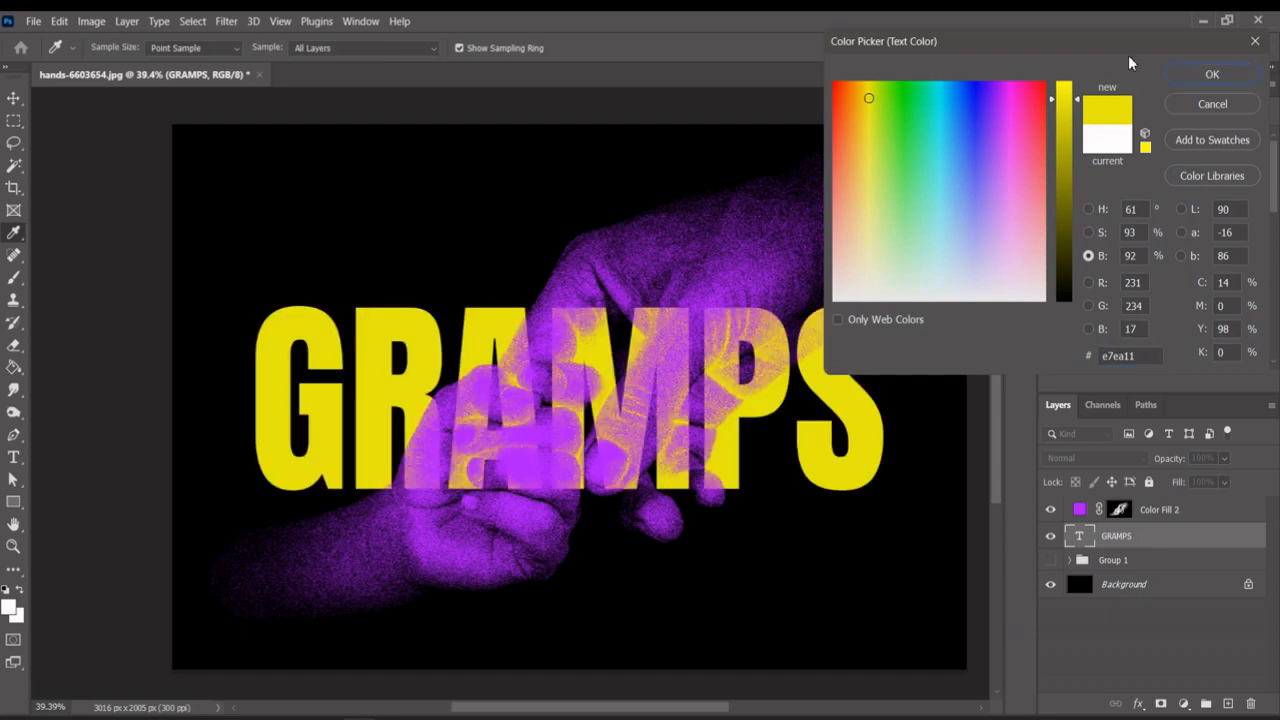
left_click(855, 101)
left_click(859, 101)
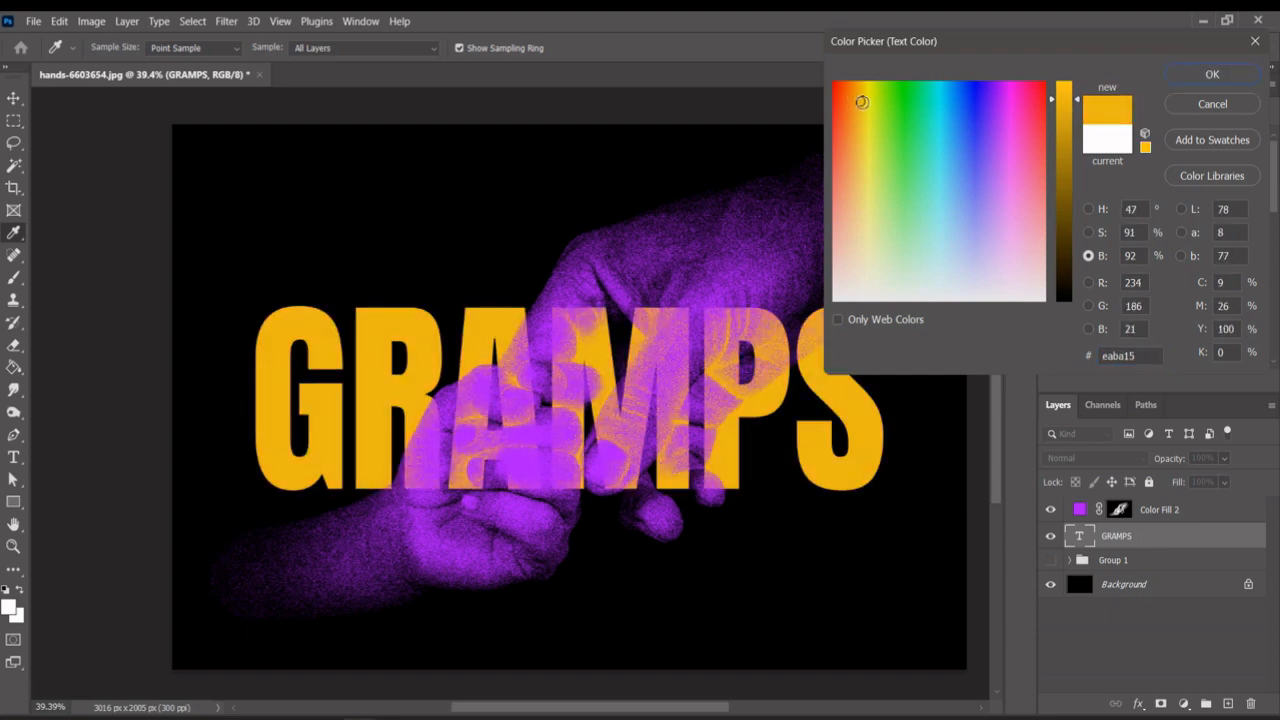
left_click(854, 101)
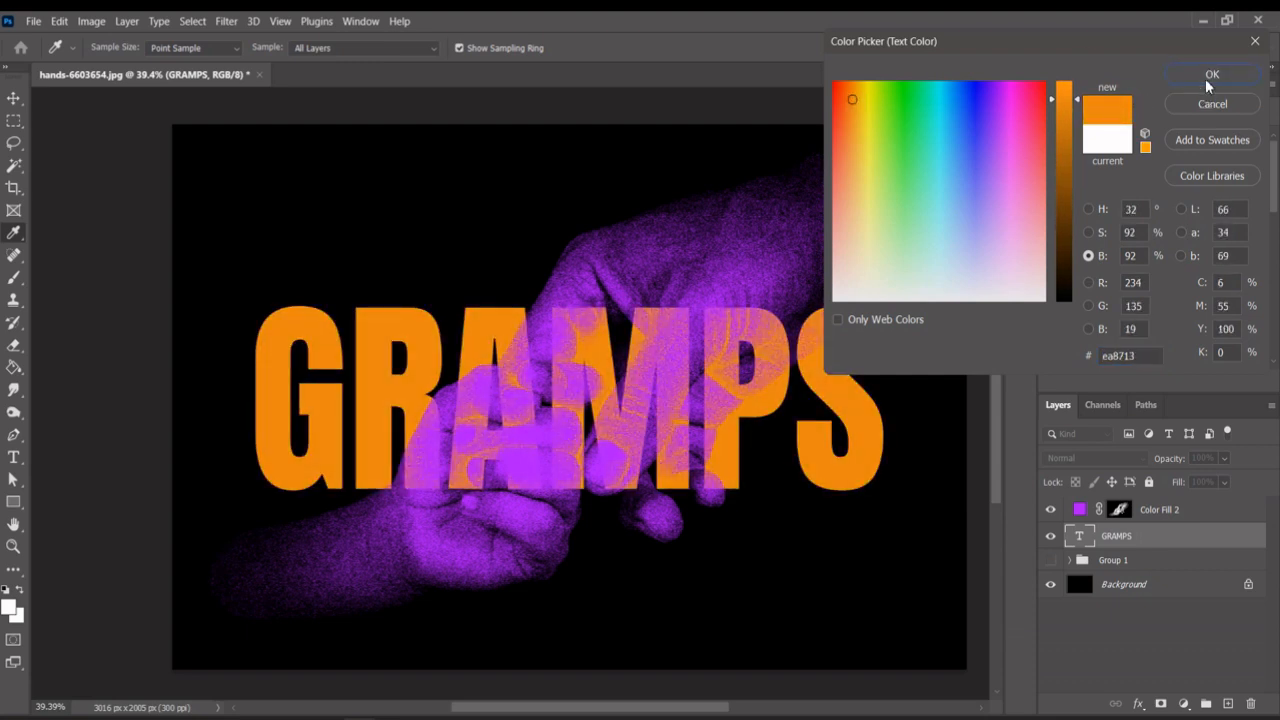
left_click(1211, 76)
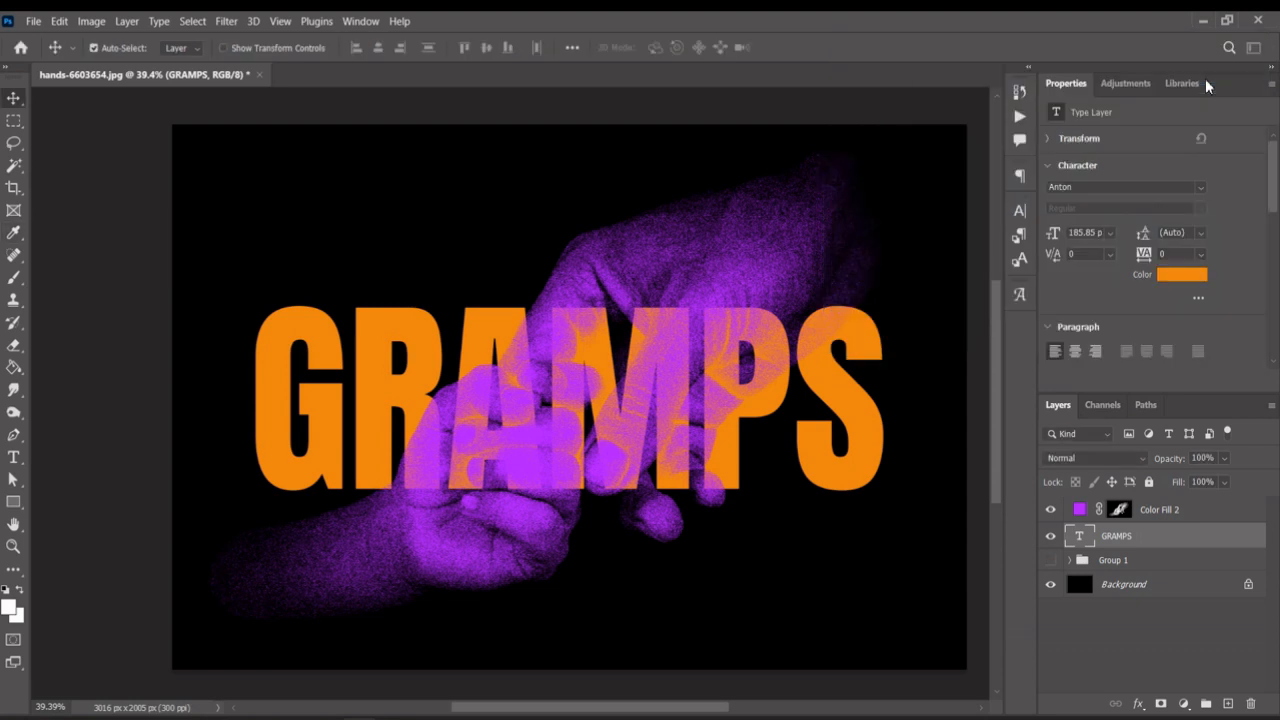
- Duplicate the GRAMPS text layer and move the copy above Color Fill 2 to the top of the layer stack
right_click(1146, 537)
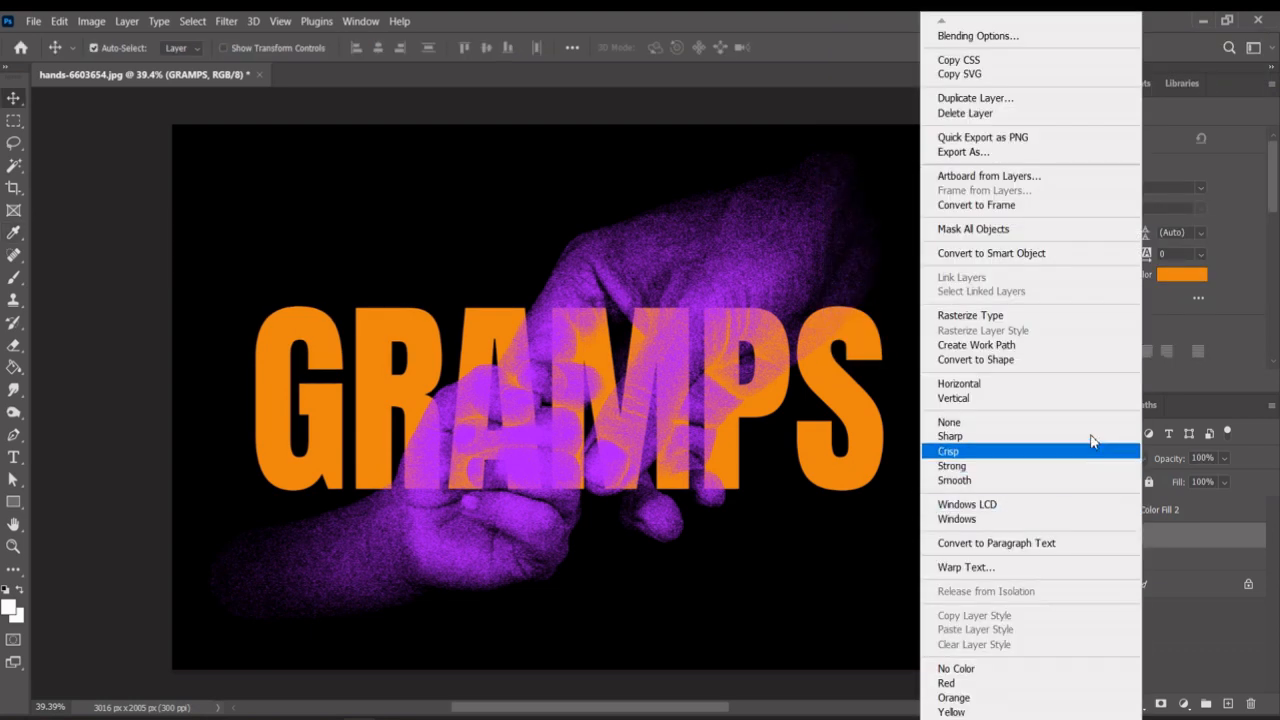
left_click(988, 100)
left_click(777, 204)
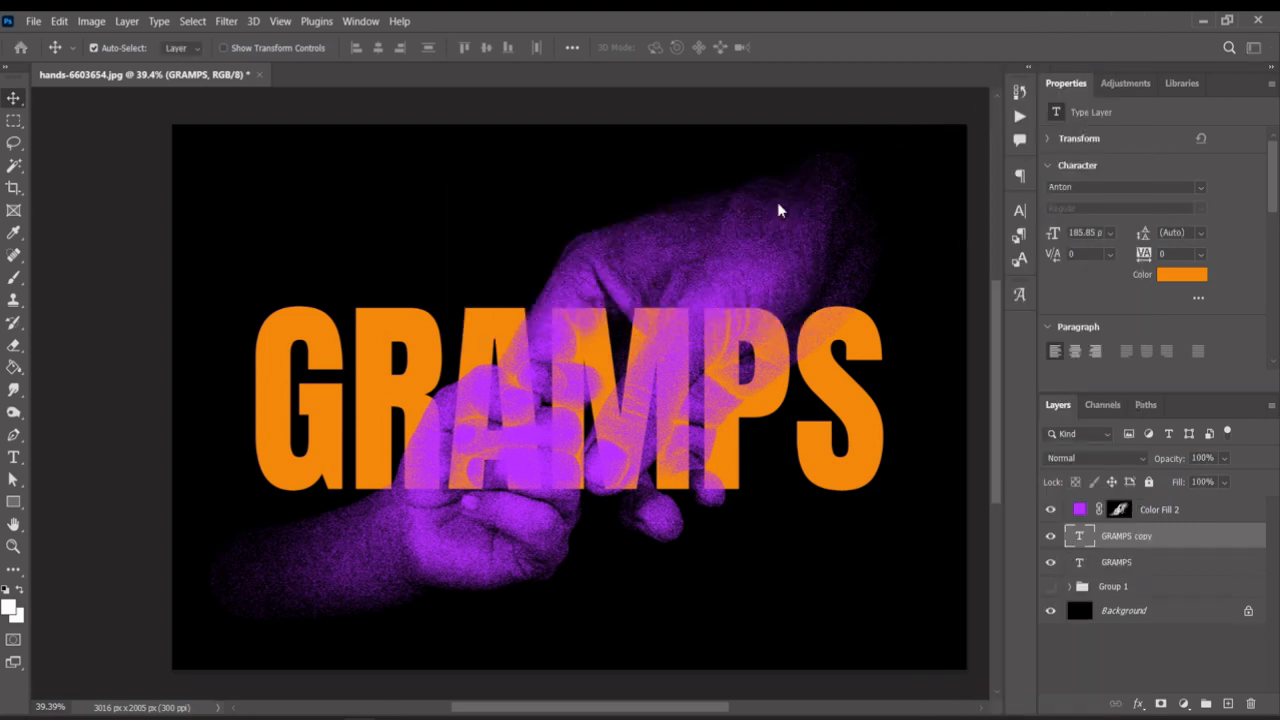
left_click_drag(1181, 536, 1181, 512)
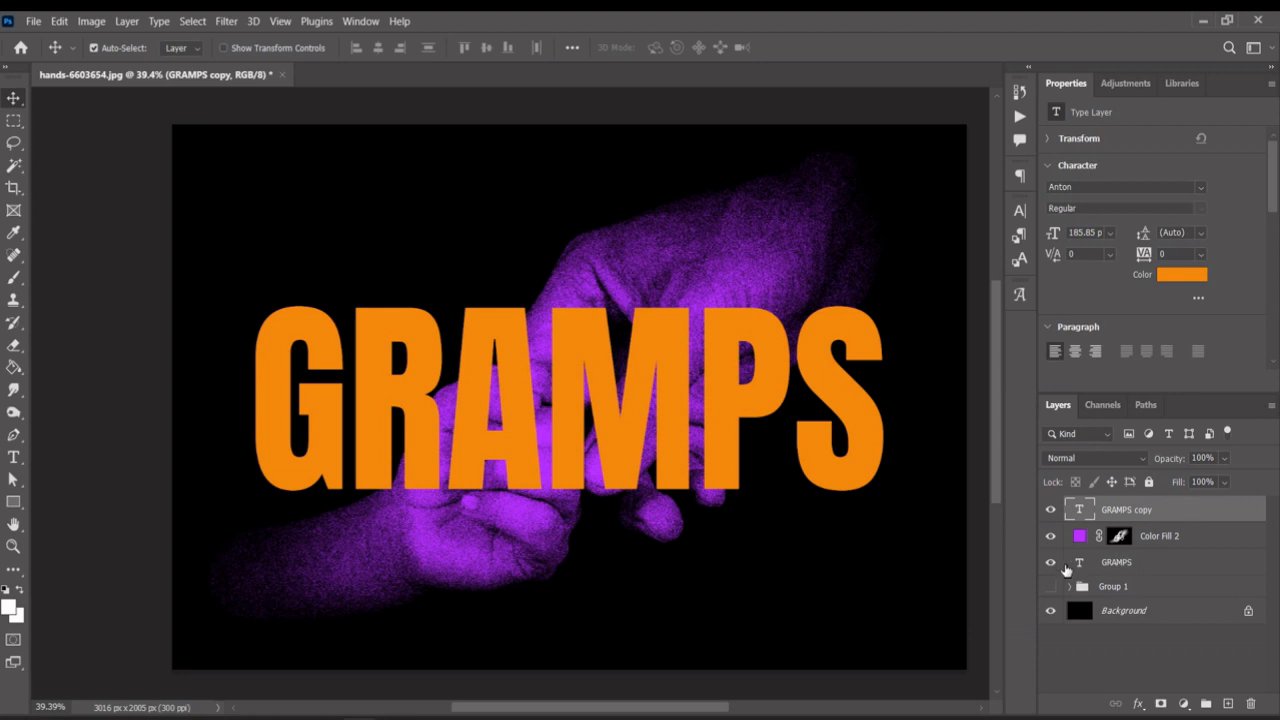
- Give the GRAMPS copy layer a fill opacity of 0% and a 9 px white centered stroke in its layer style
right_click(1153, 511)
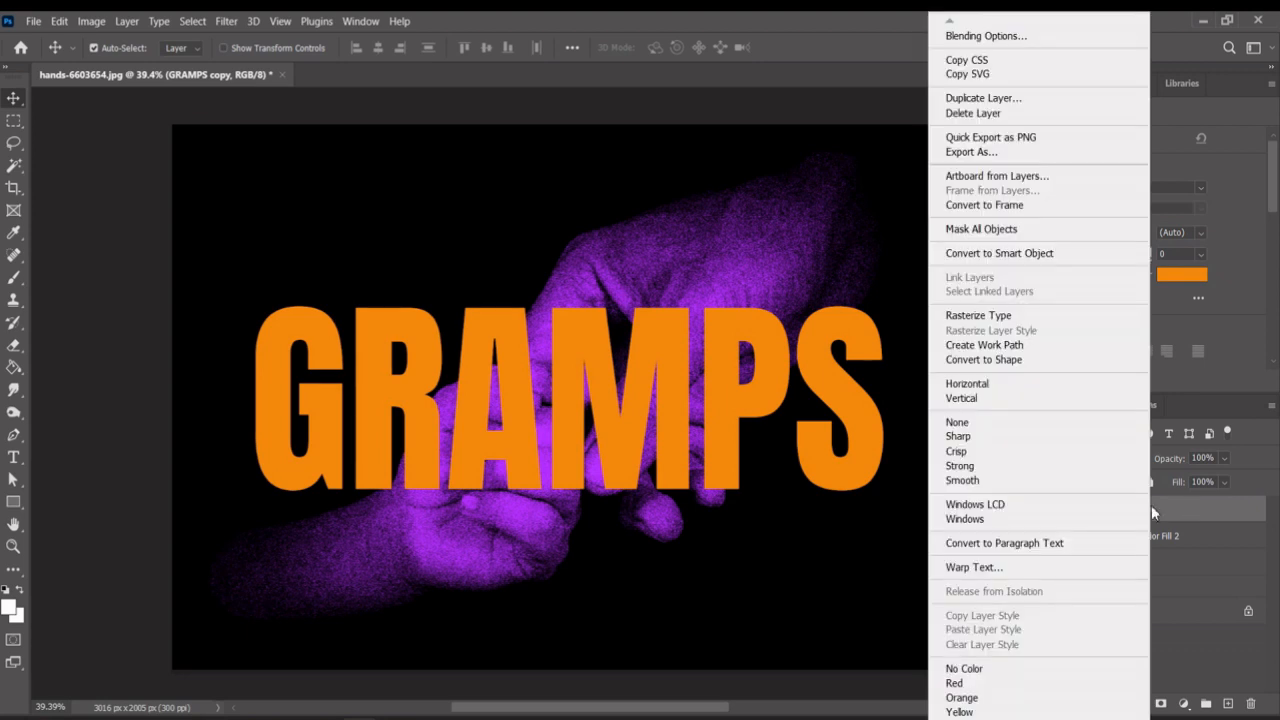
left_click(1024, 37)
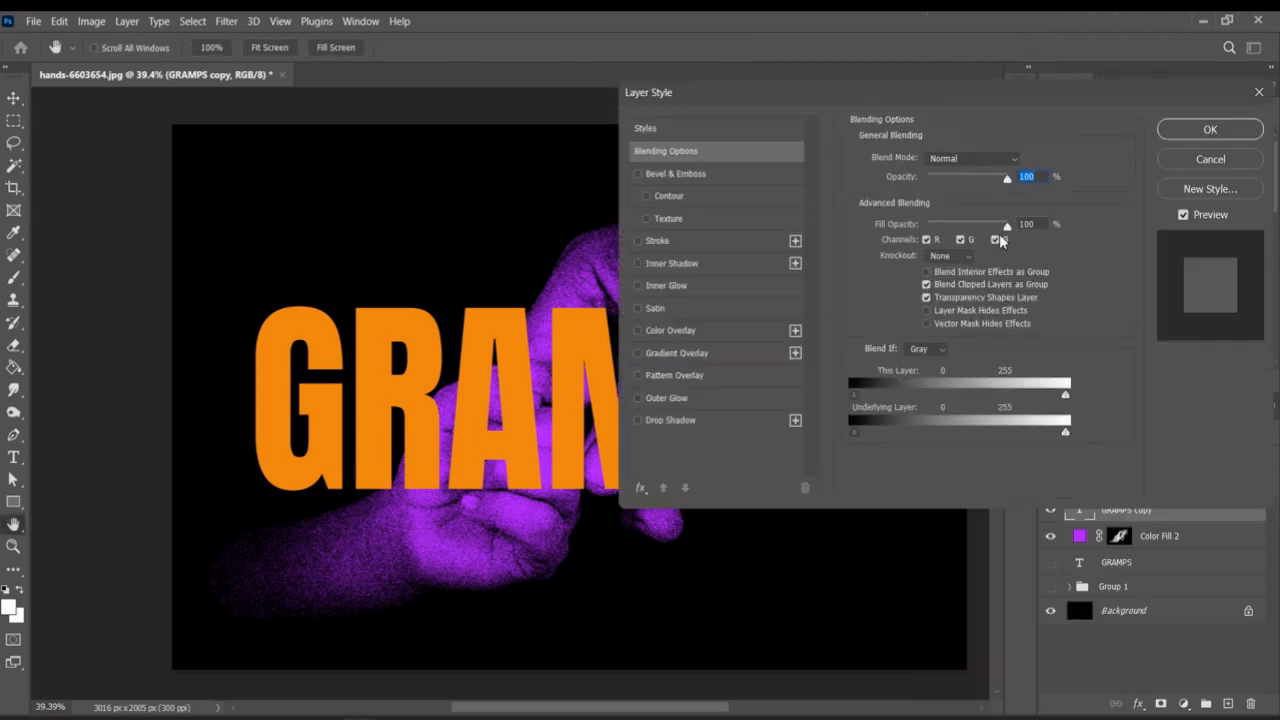
left_click_drag(1008, 230, 921, 237)
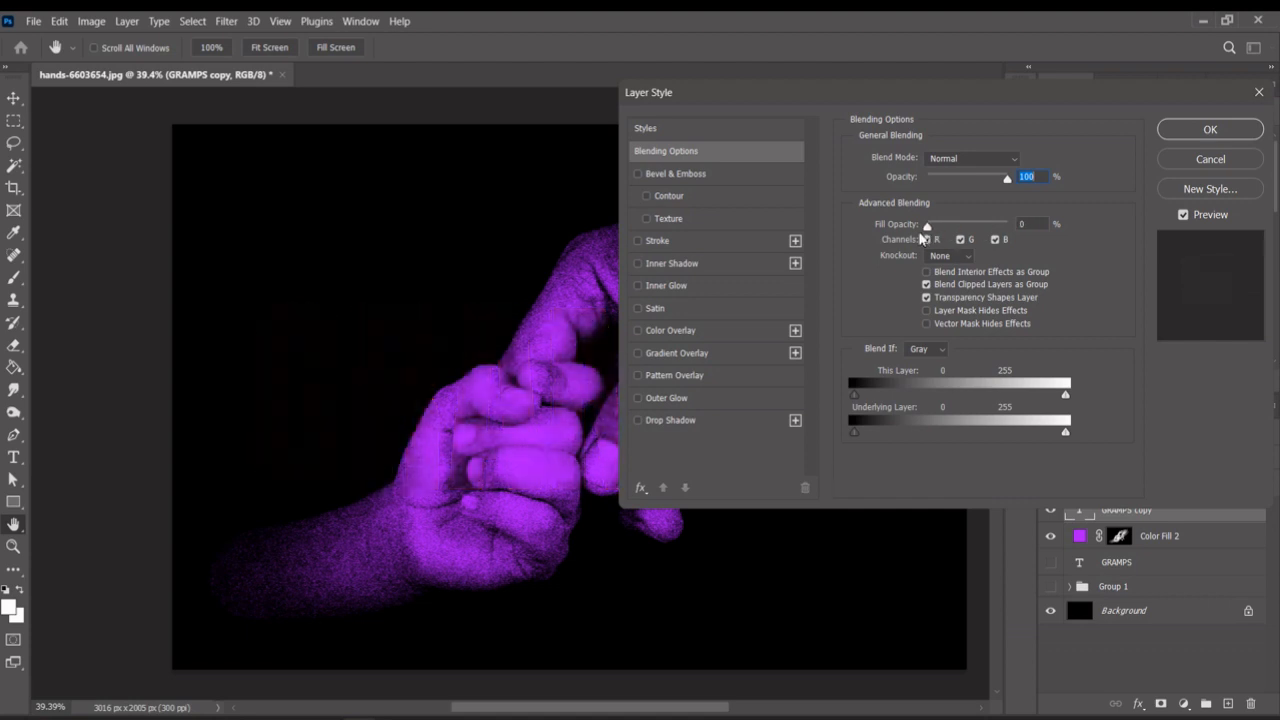
left_click(714, 240)
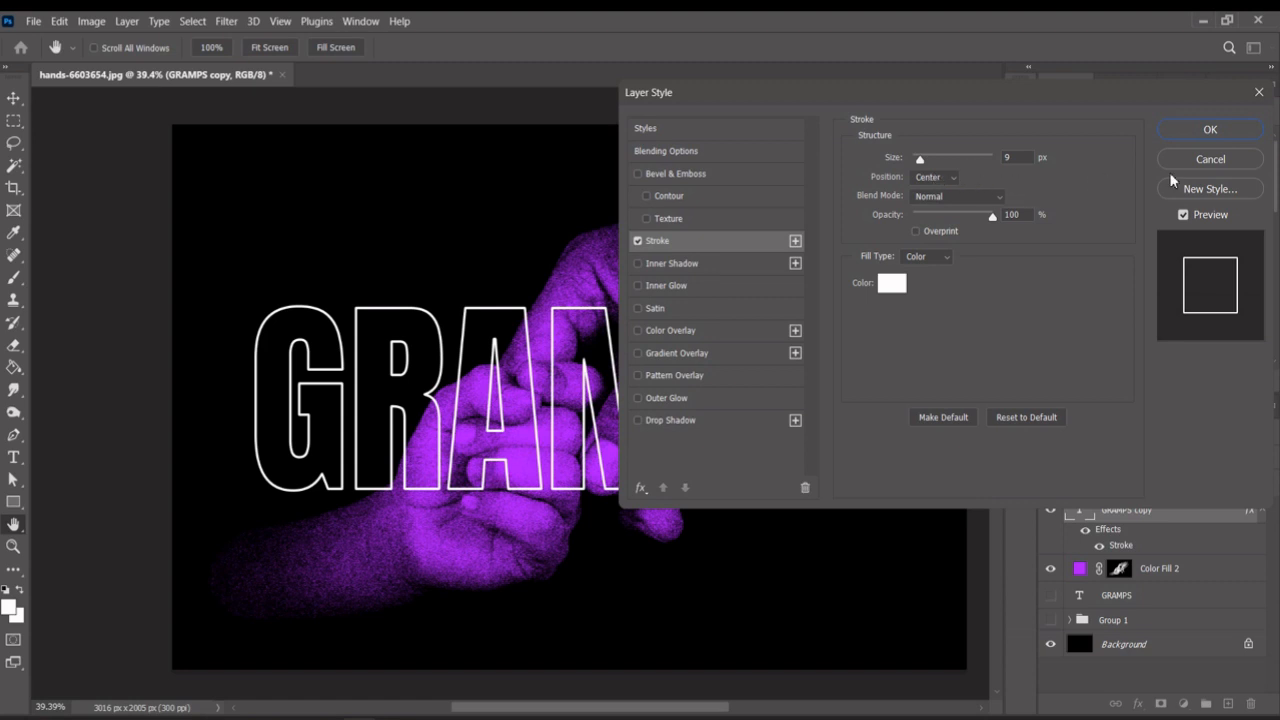
left_click(1198, 129)
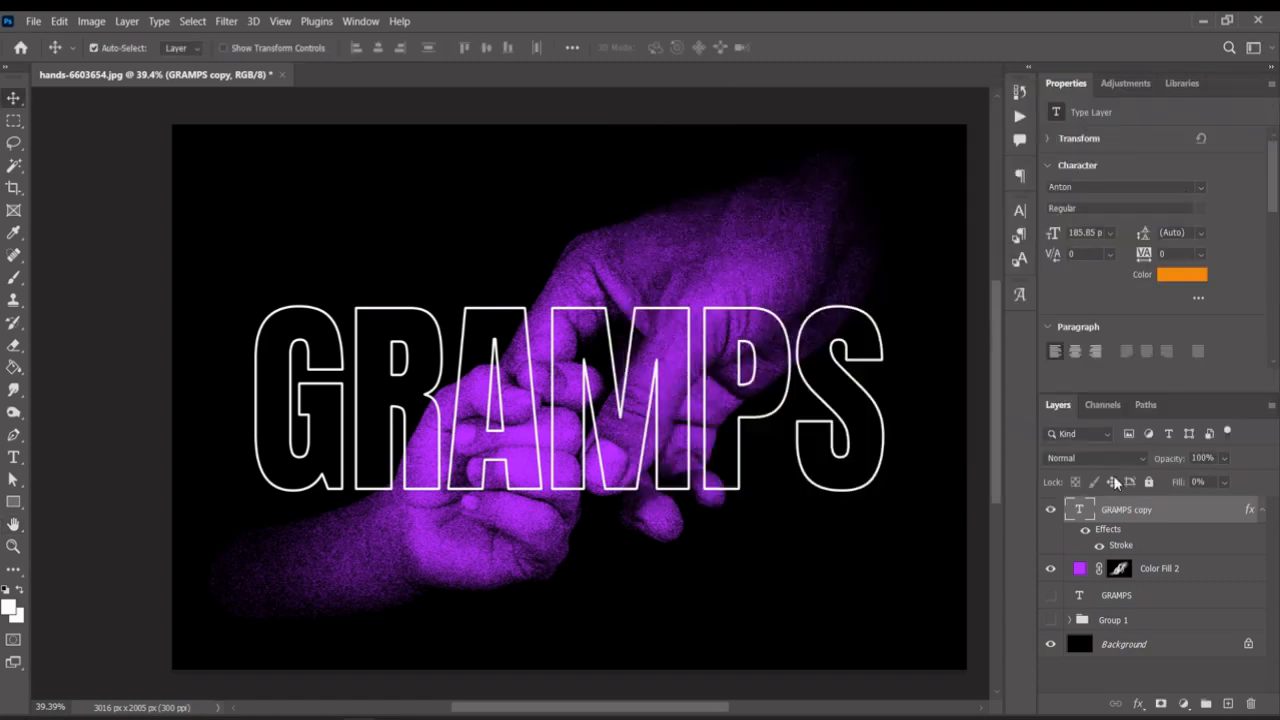
- Show the original orange GRAMPS layer and shift the outlined copy slightly up and to the left of it
left_click(1050, 598)
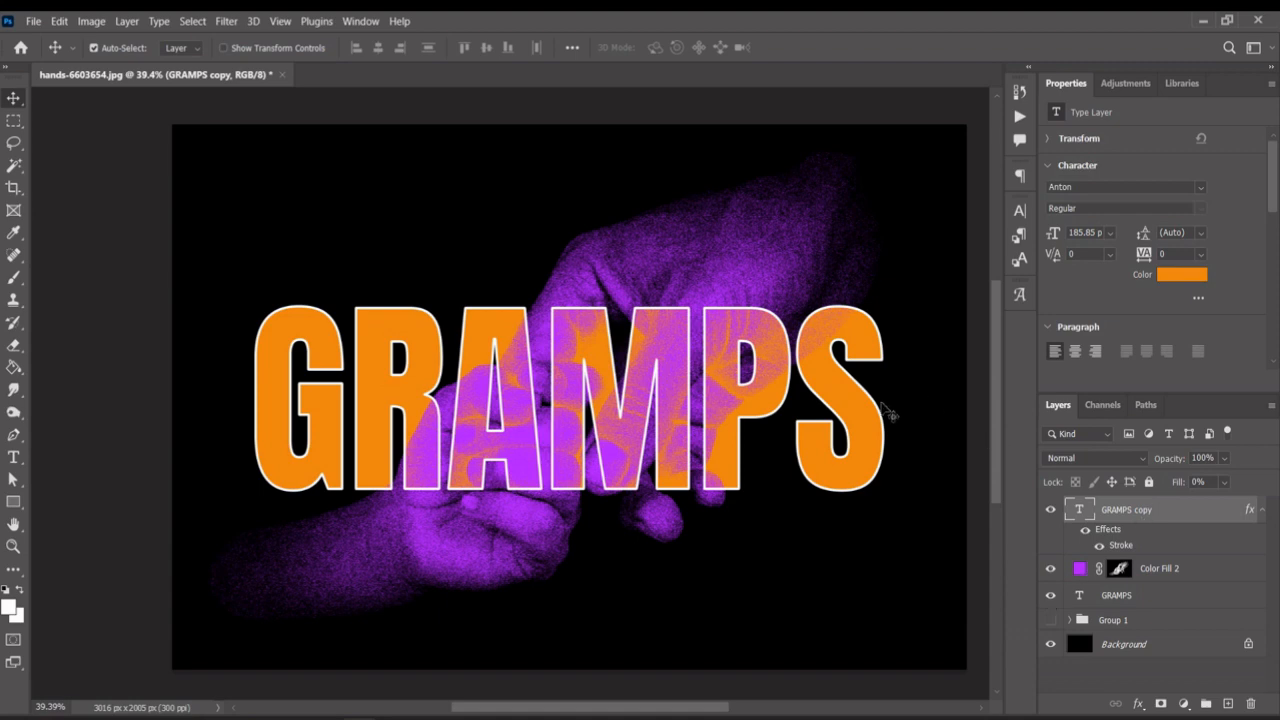
scroll(886, 418, "up", 2)
left_click_drag(884, 416, 869, 404)
scroll(909, 391, "down", 3)
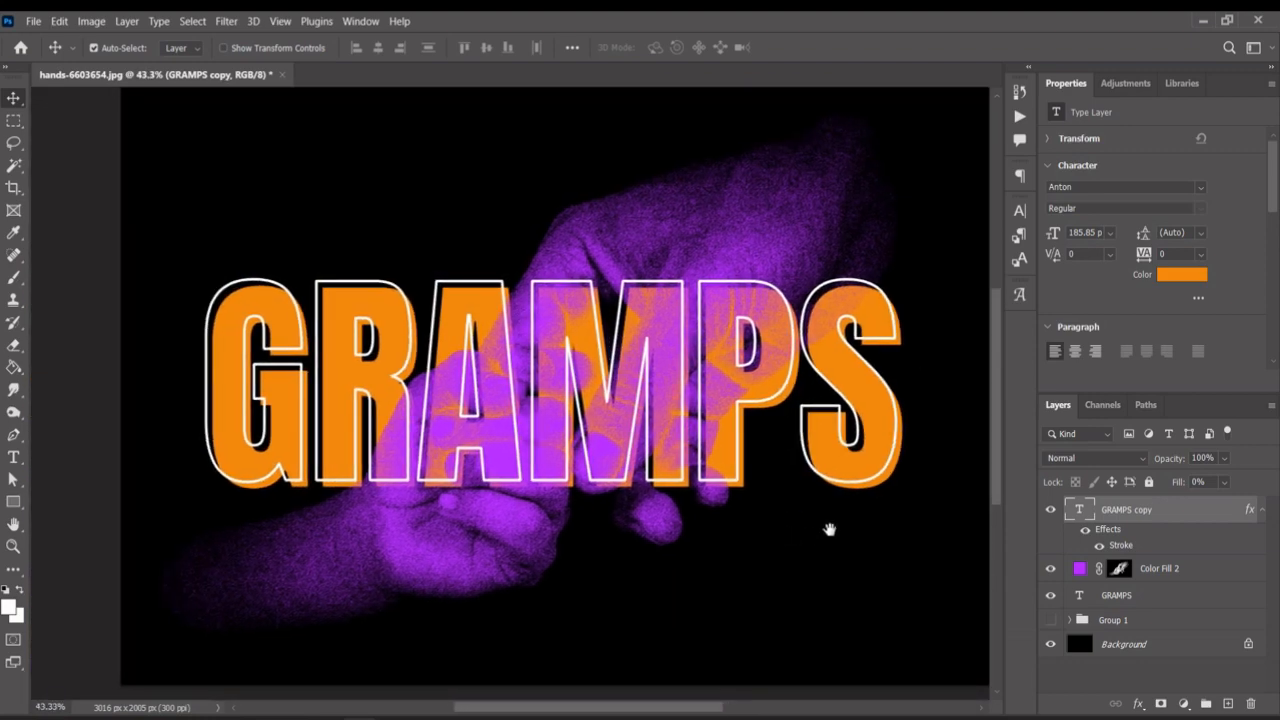
left_click_drag(829, 529, 873, 521)
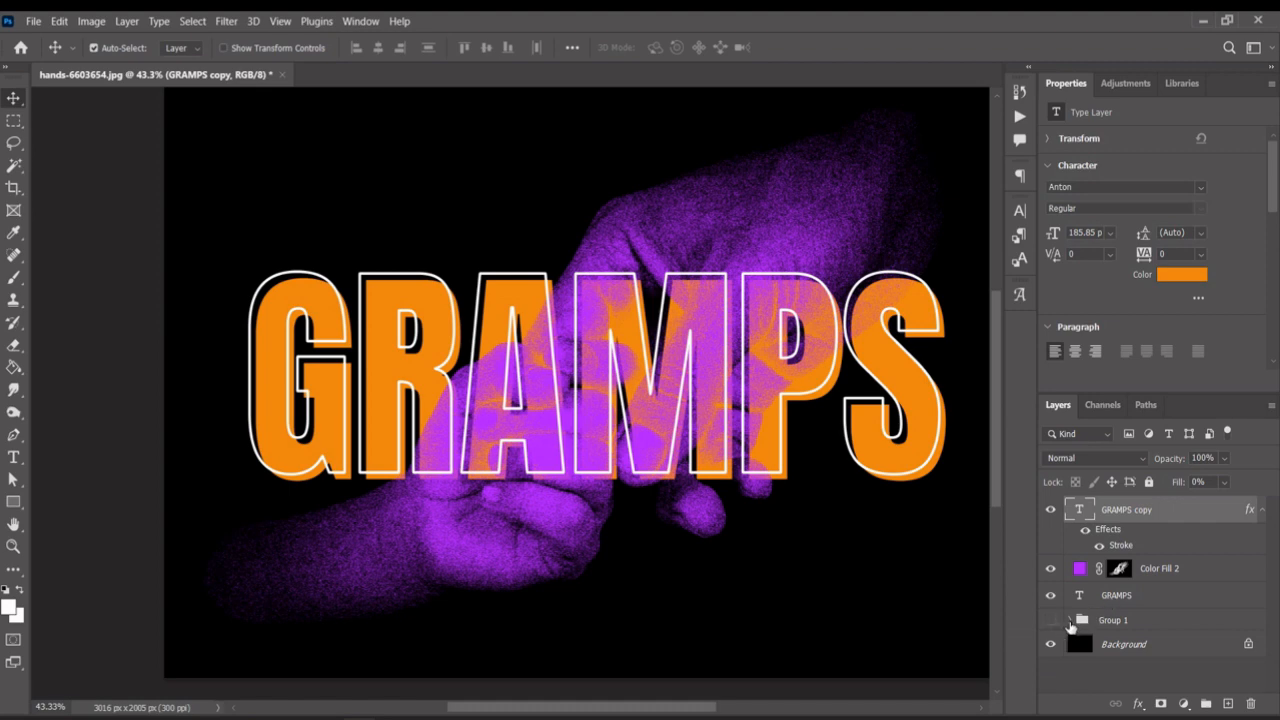
- Make the orange GRAMPS layer active and load the outline of Layer 0 inside Group 1 as a selection
left_click(1070, 621)
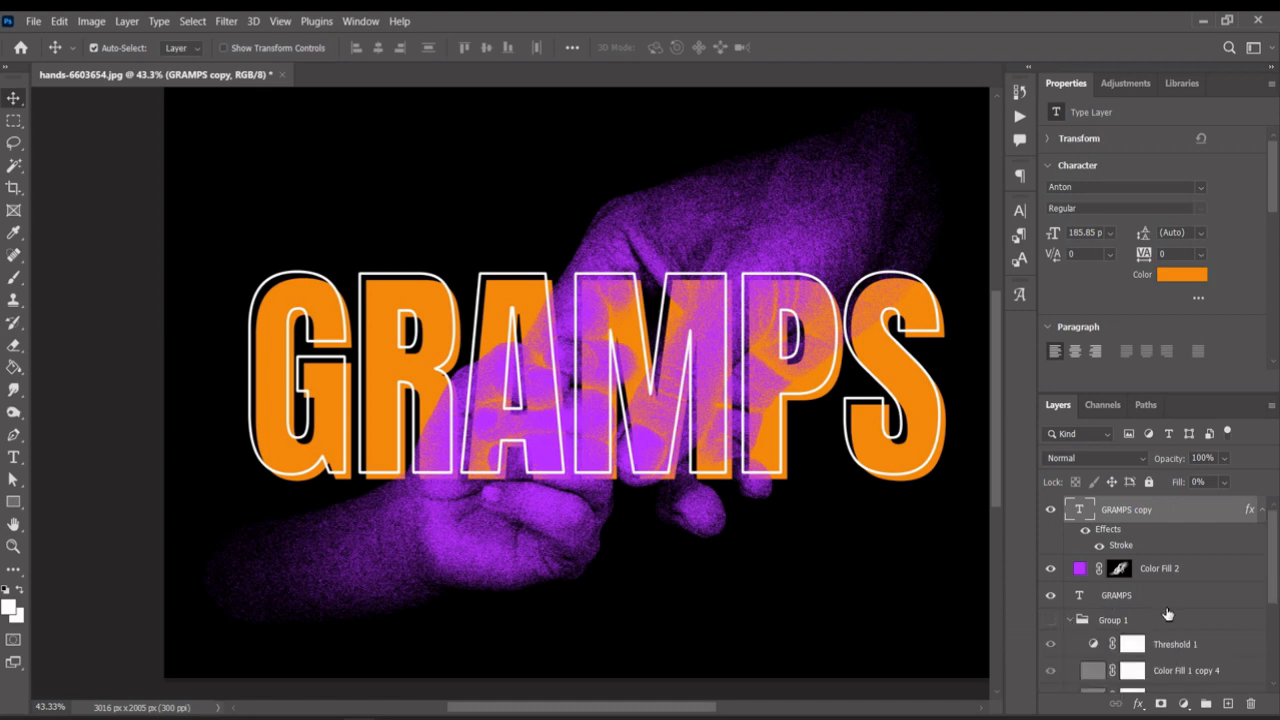
left_click(1116, 597)
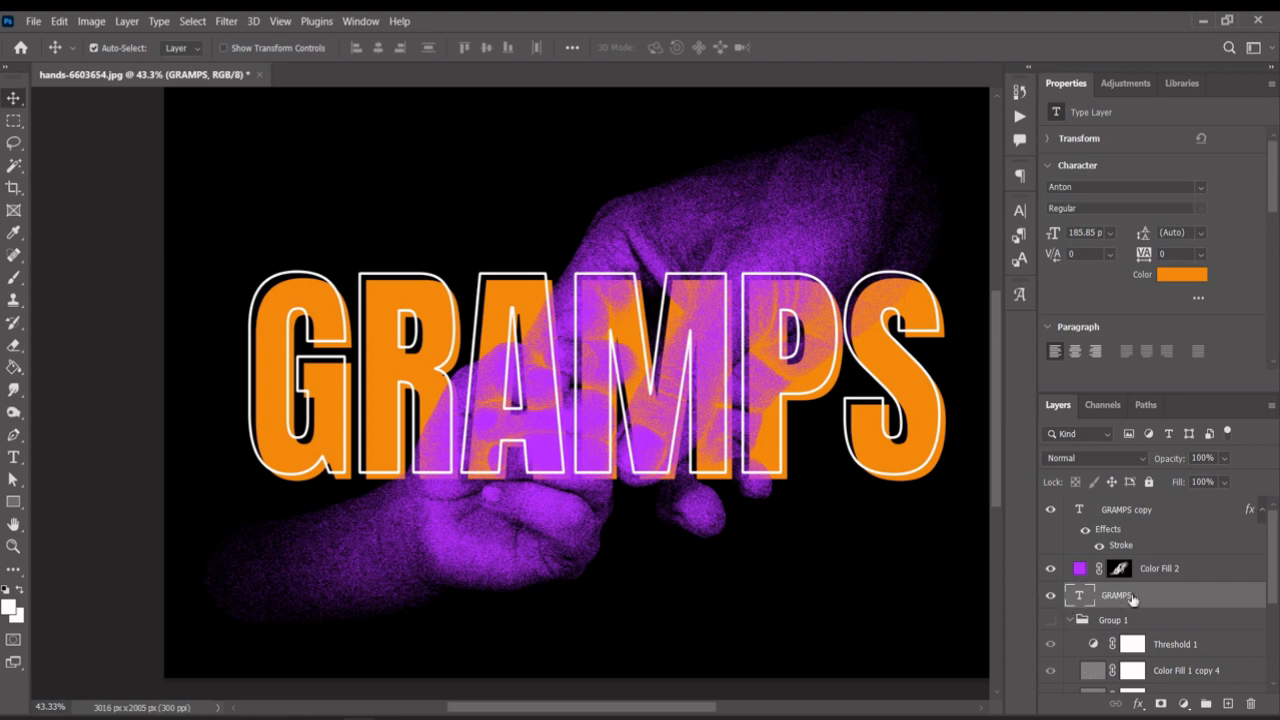
scroll(1178, 599, "down", 3)
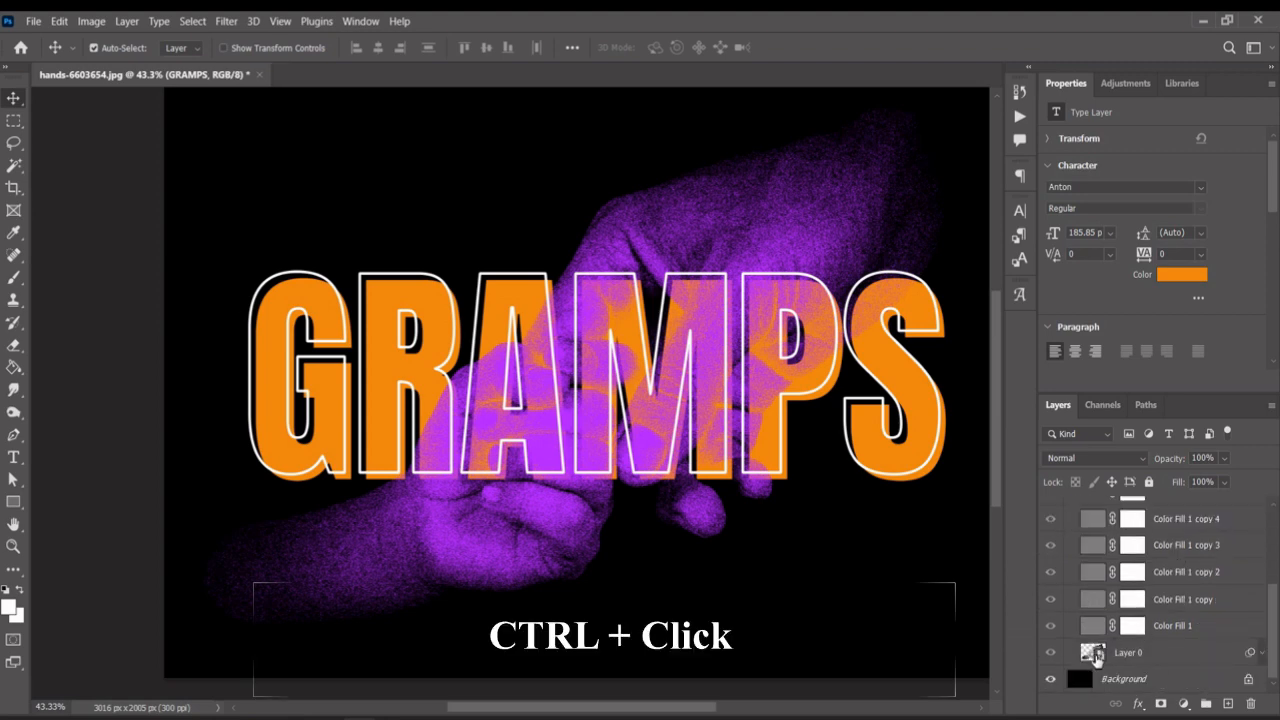
left_click(1095, 654, "ctrl")
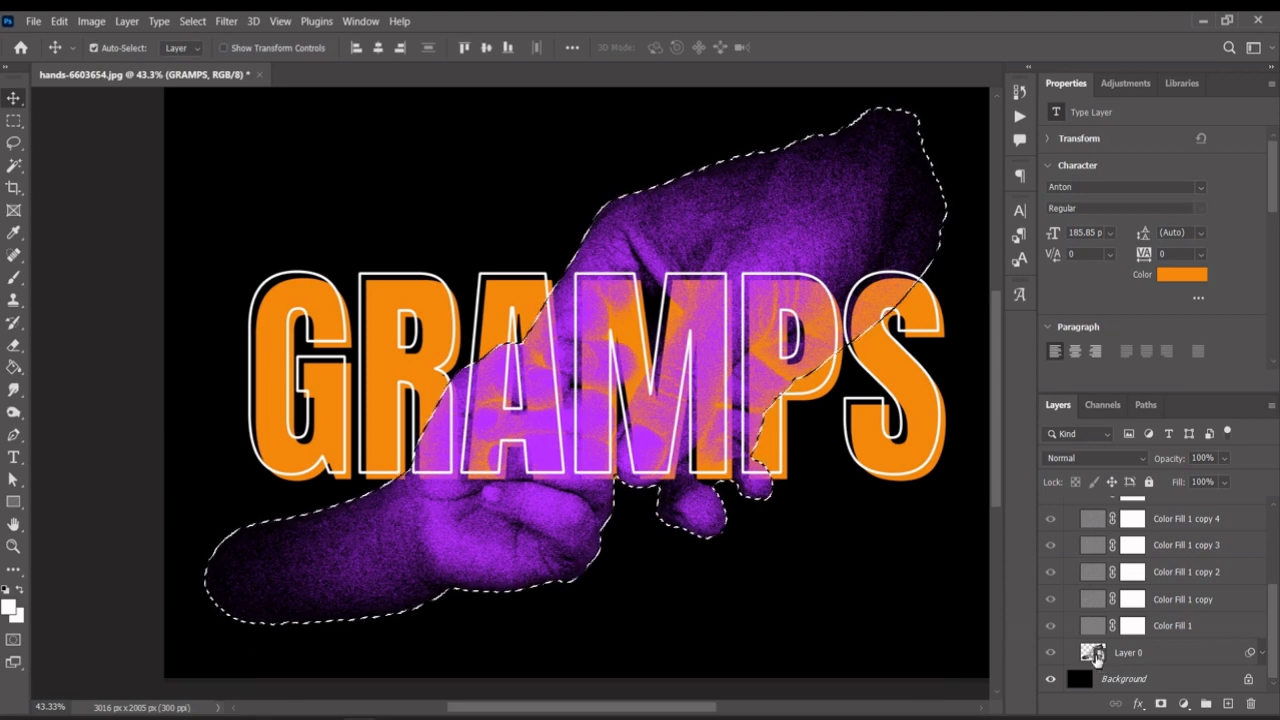
scroll(1097, 657, "up", 3)
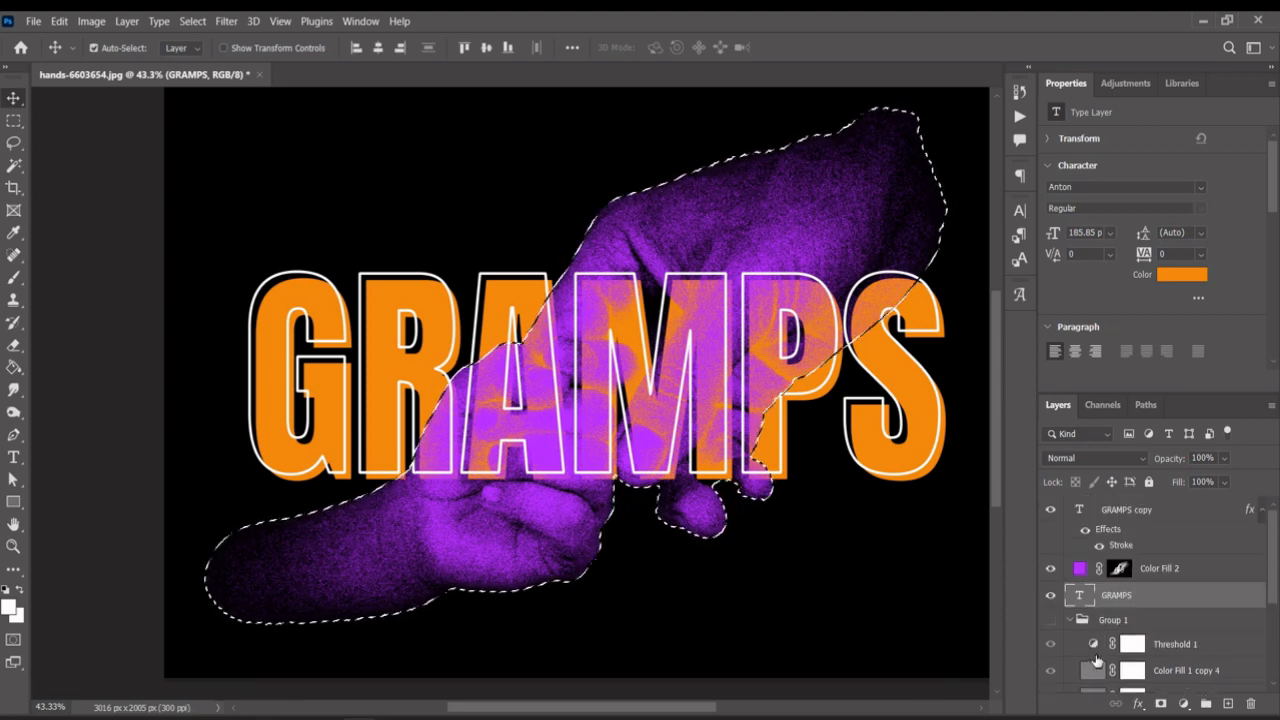
- Invert the hands selection and apply it as a layer mask on the orange GRAMPS layer
left_click(193, 24)
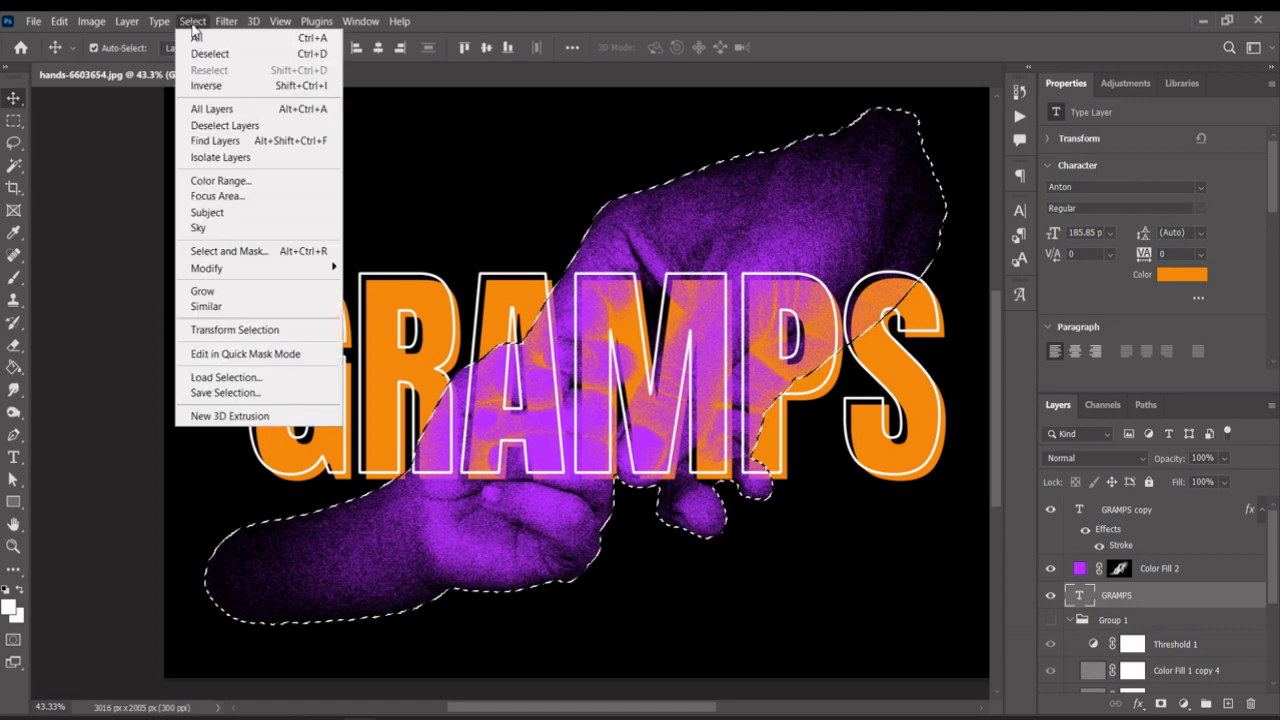
left_click(208, 86)
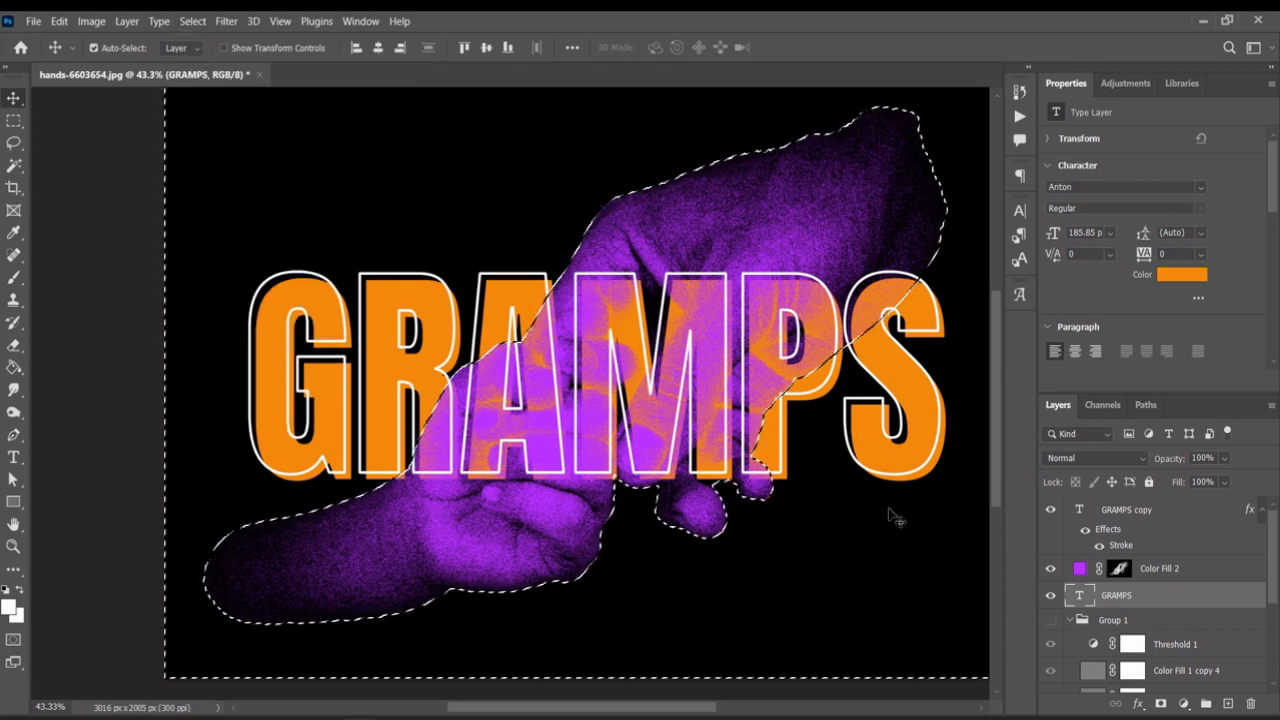
left_click(1163, 704)
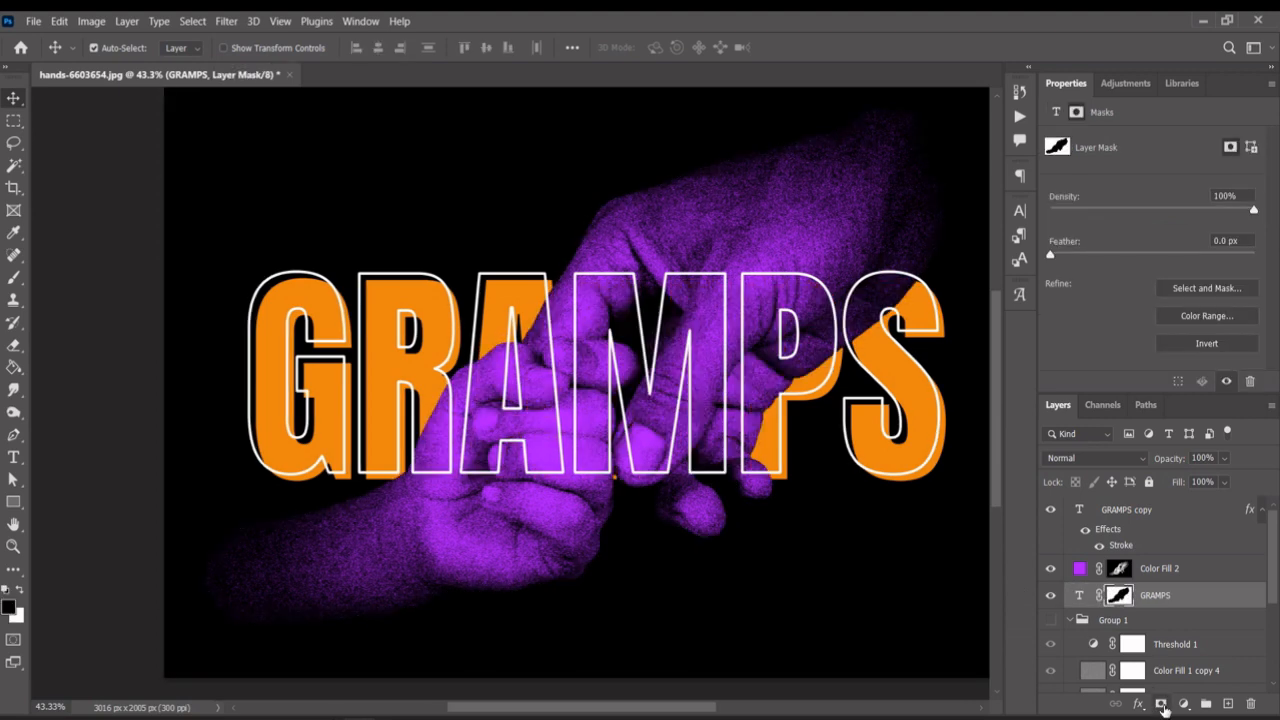
- Hide the black Background layer so the hands and GRAMPS lettering sit on a transparent canvas
scroll(840, 517, "down", 2)
scroll(838, 516, "up", 2)
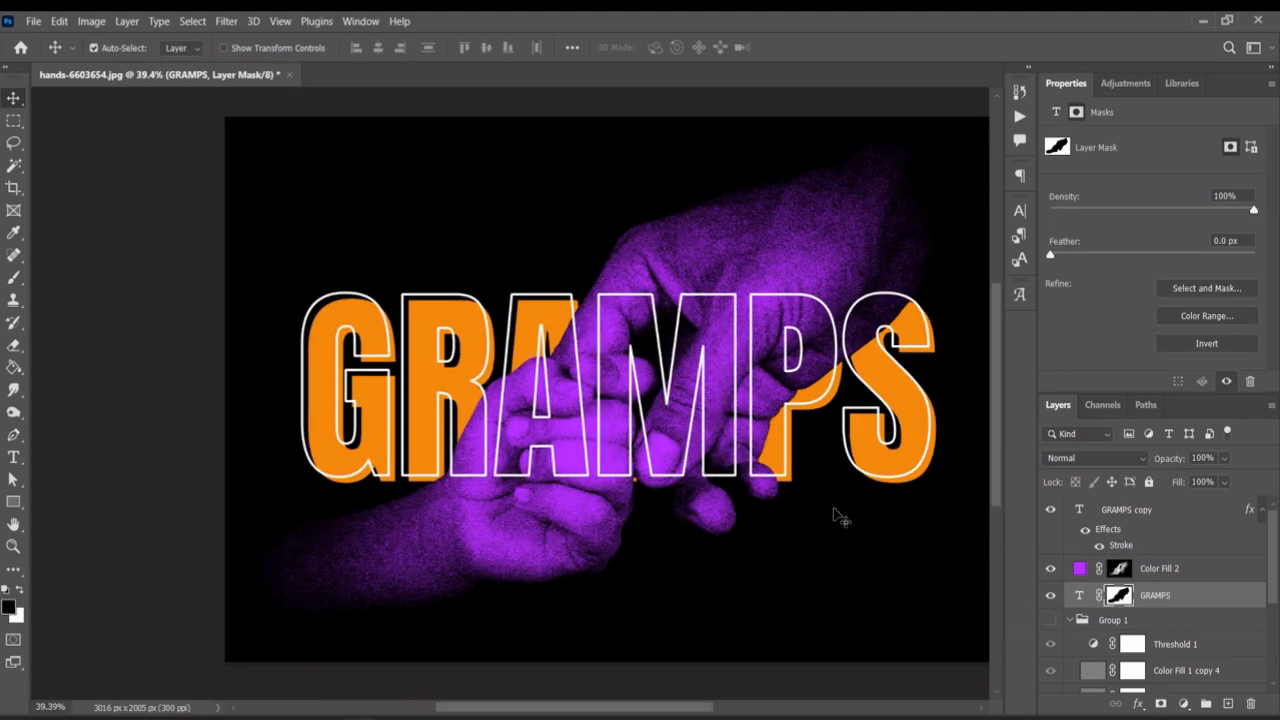
left_click_drag(834, 517, 741, 516)
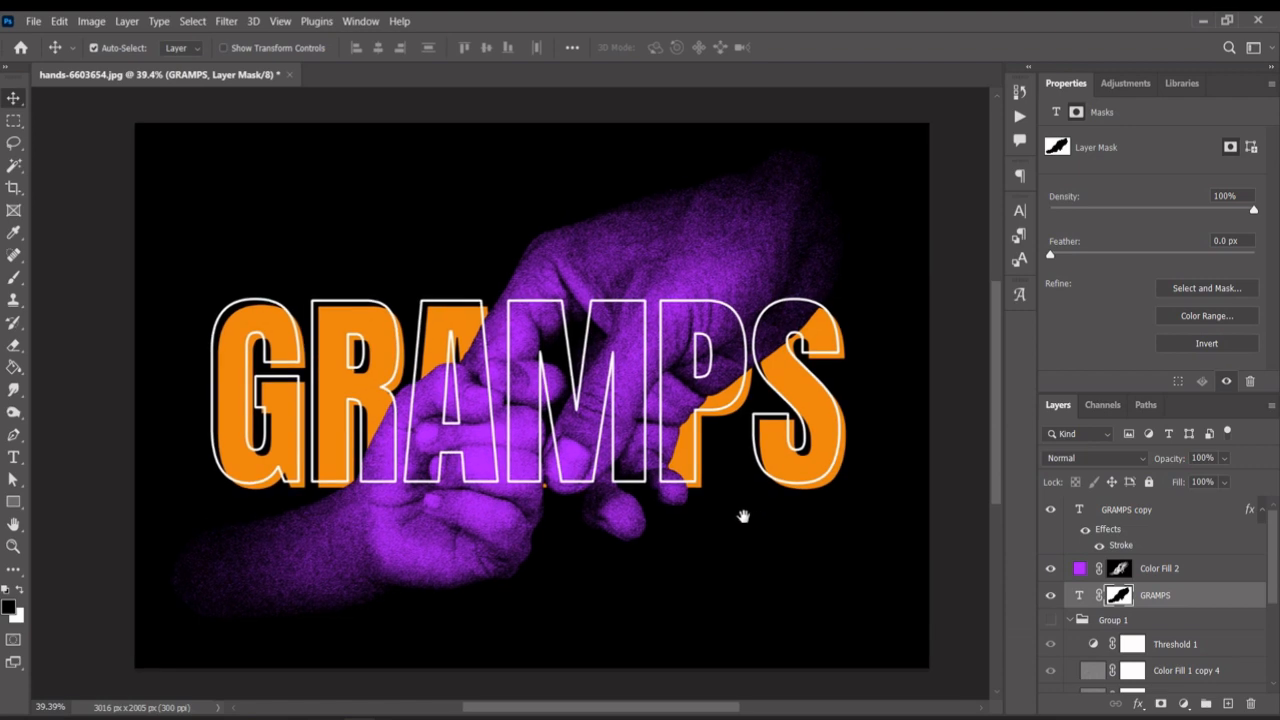
left_click_drag(1276, 537, 1274, 623)
left_click(1049, 680)
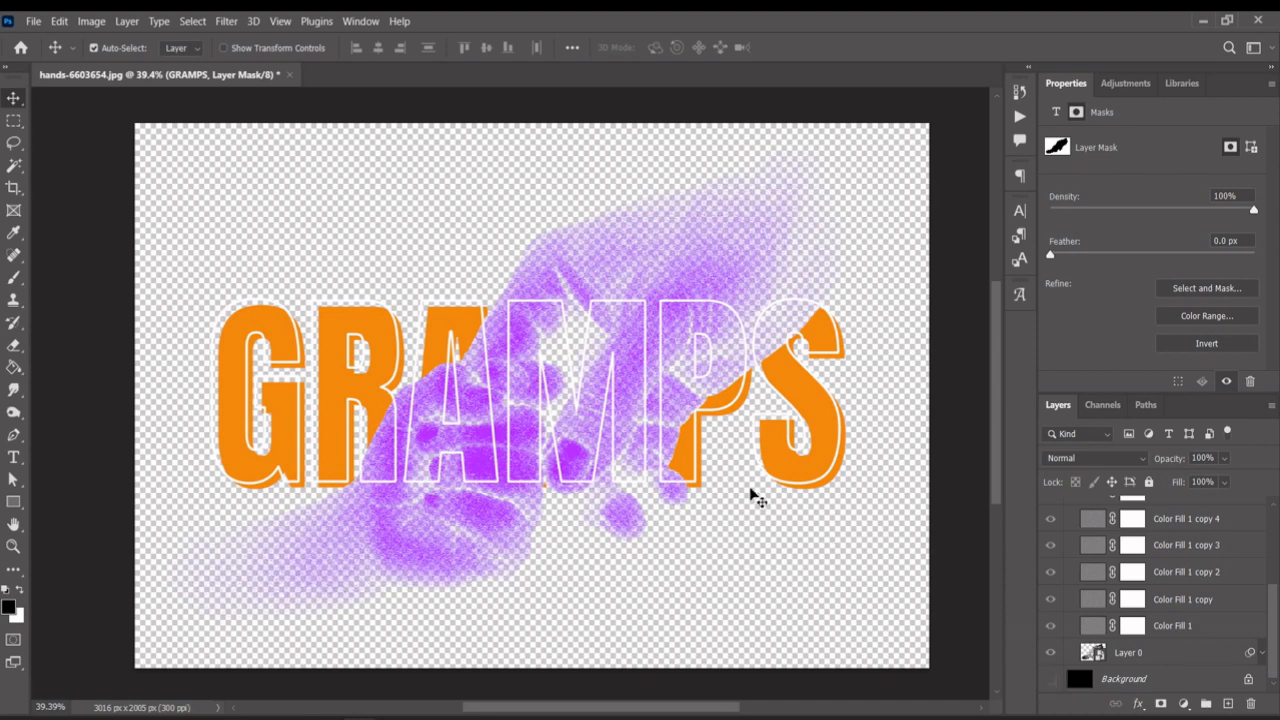
- Quick-export the transparent artwork as a PNG and turn the black Background layer back on
left_click(33, 21)
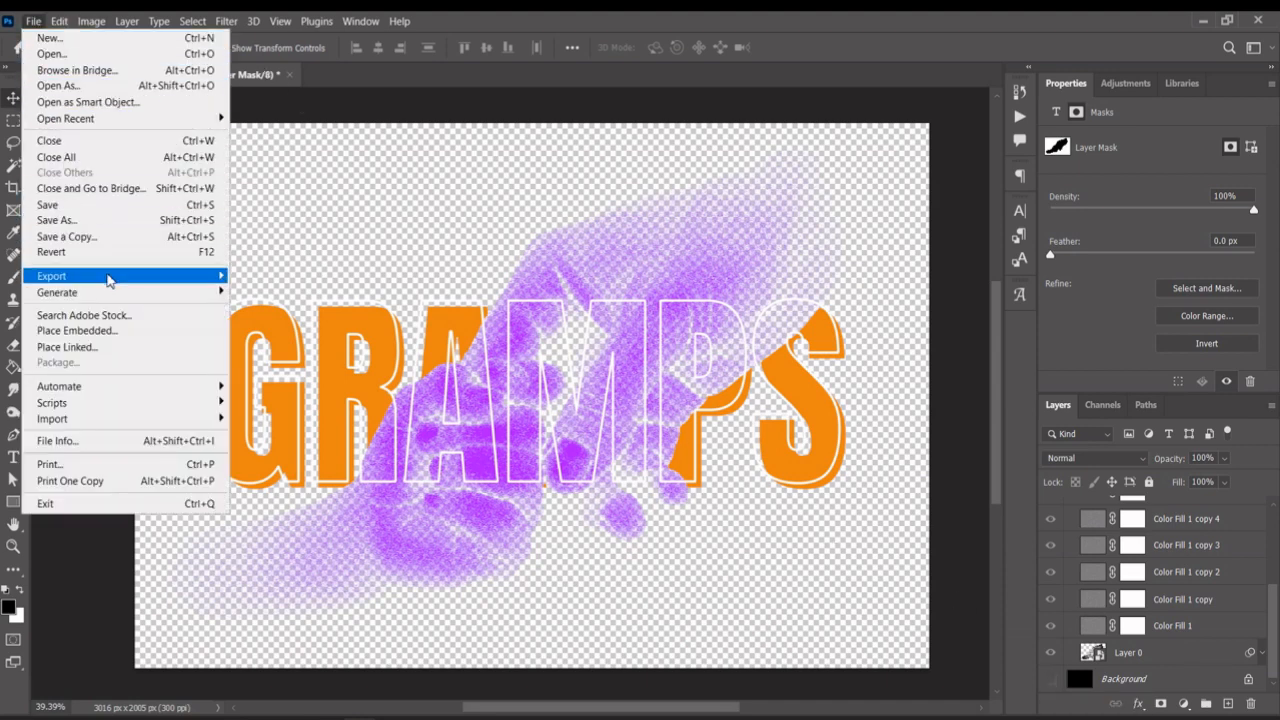
mouse_move(218, 284)
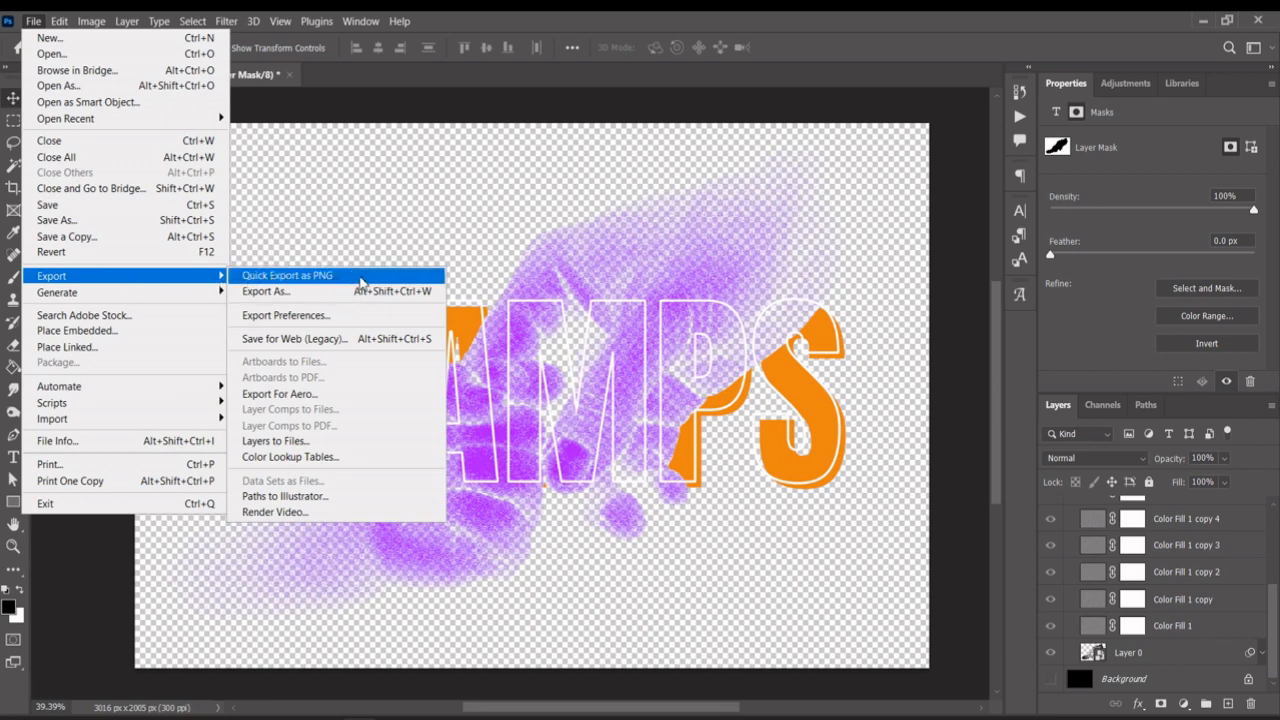
left_click(362, 278)
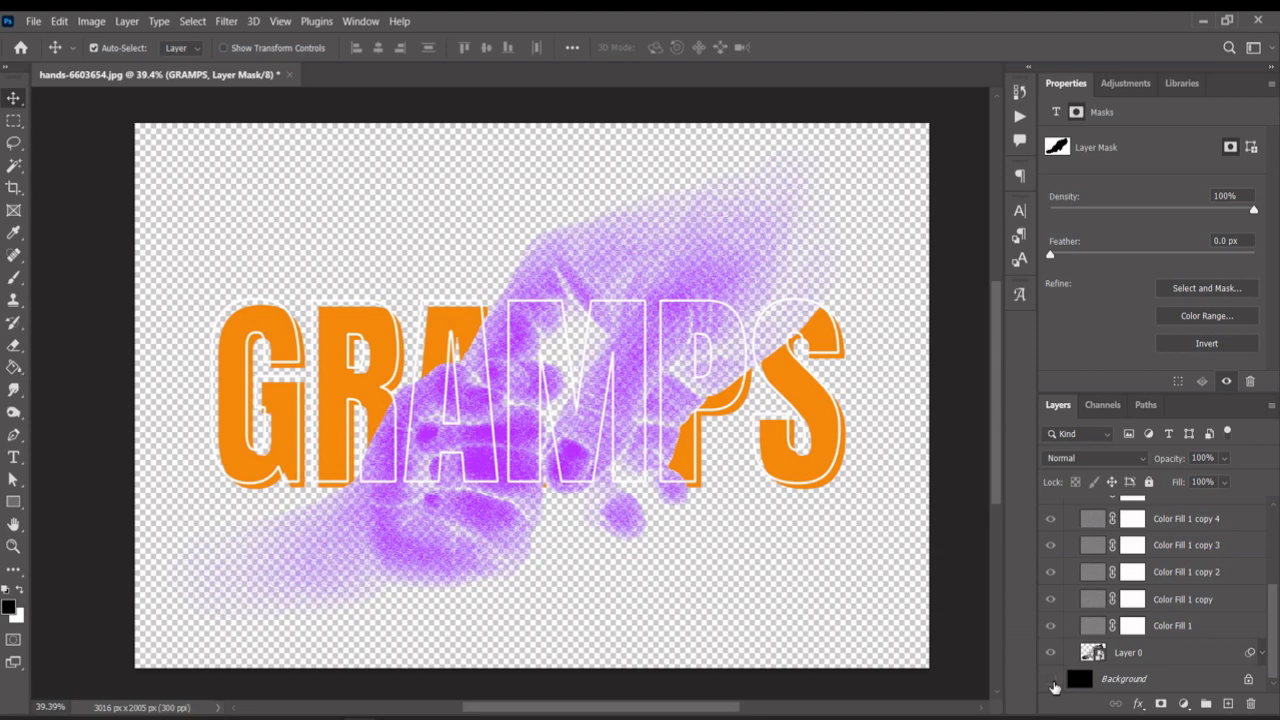
left_click(1051, 680)
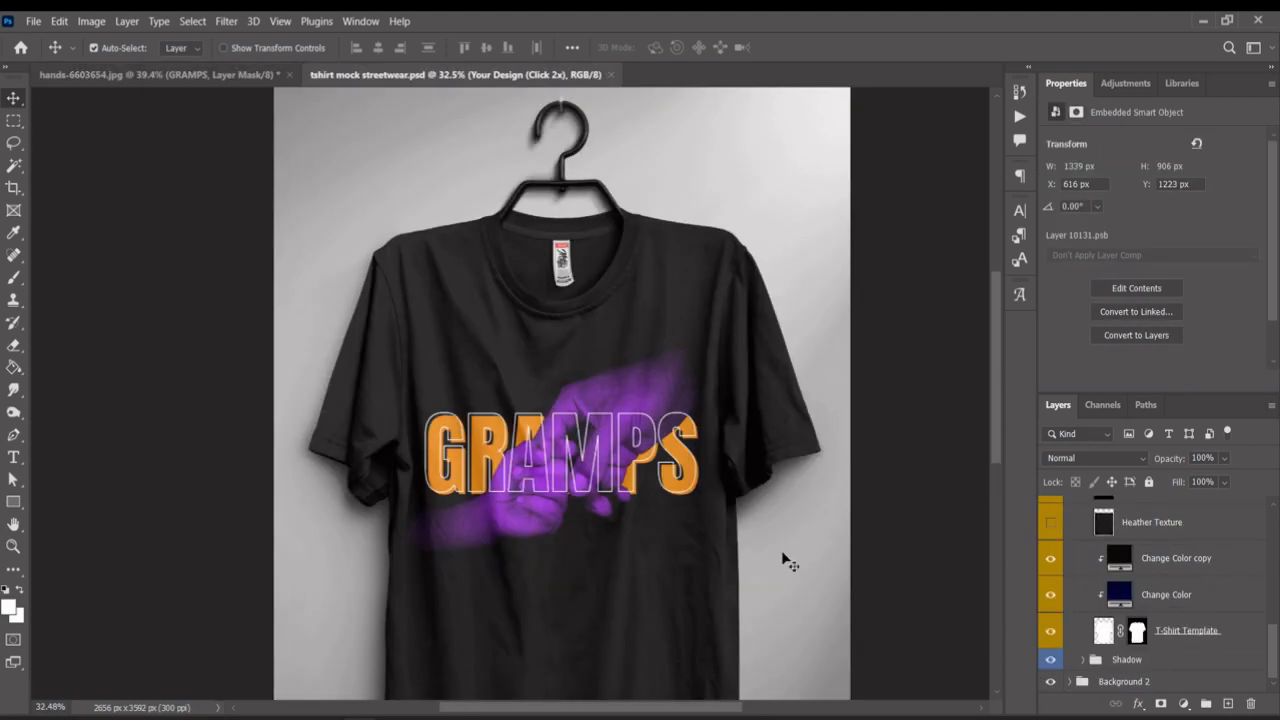
- Inspect the design on the black t-shirt mockup and hide the Change Color copy layer to preview it on navy
scroll(651, 508, "up", 3)
scroll(508, 531, "up", 4)
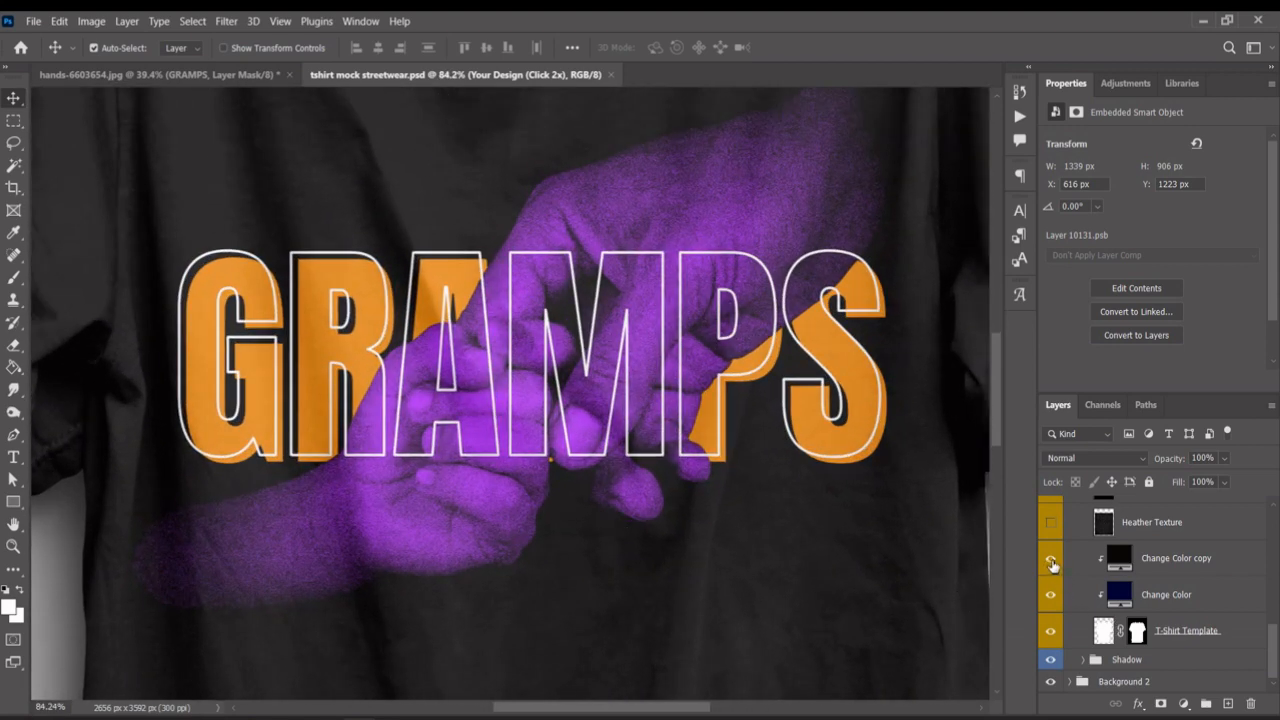
scroll(843, 569, "down", 5)
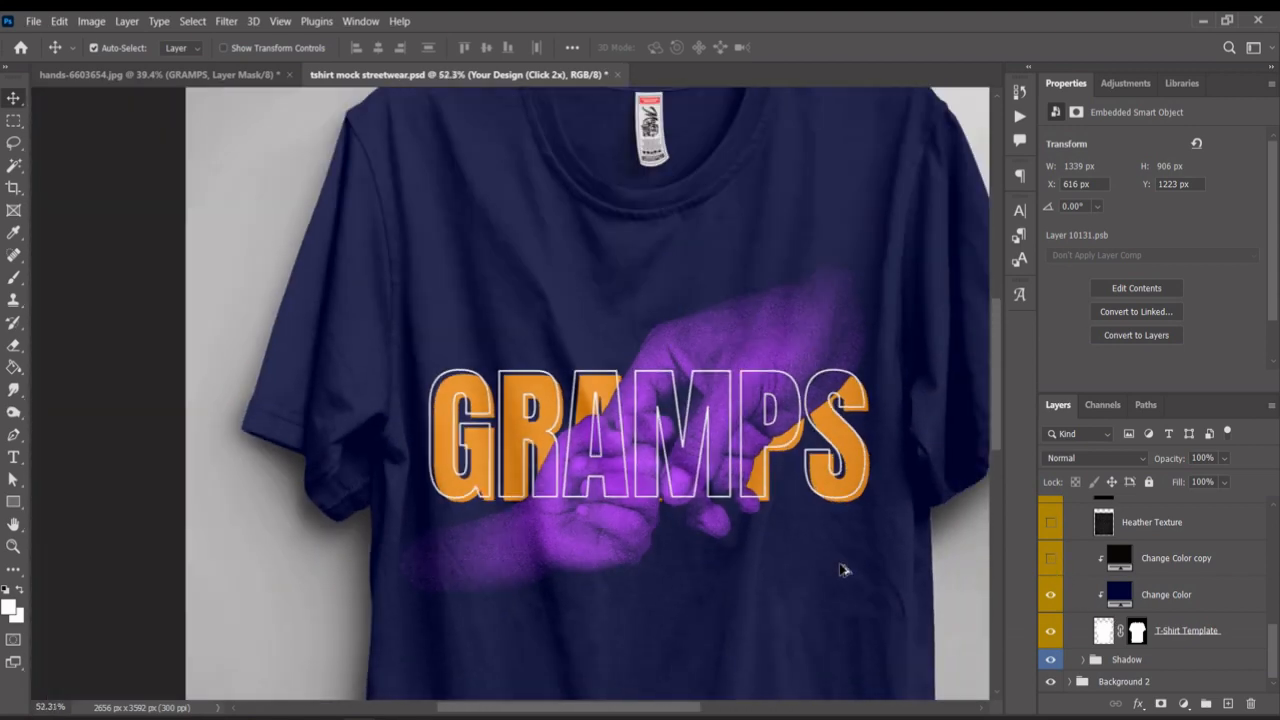
scroll(749, 585, "down", 2)
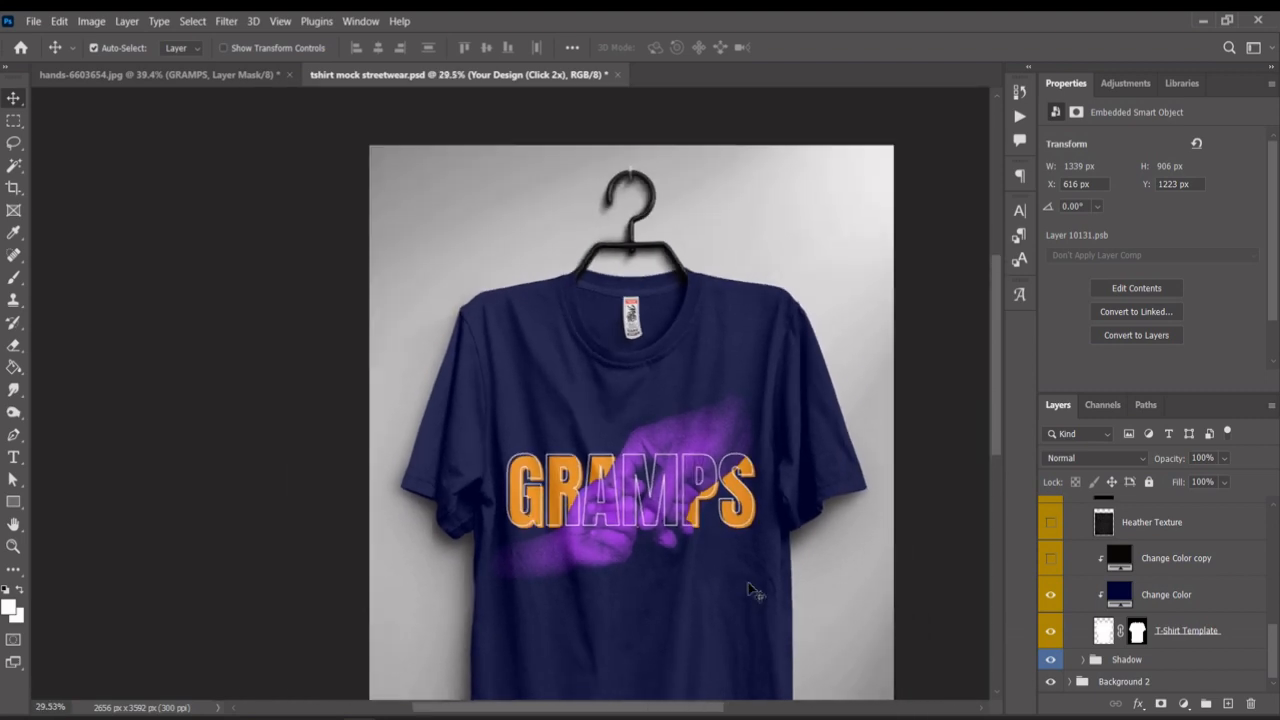
scroll(721, 603, "up", 7)
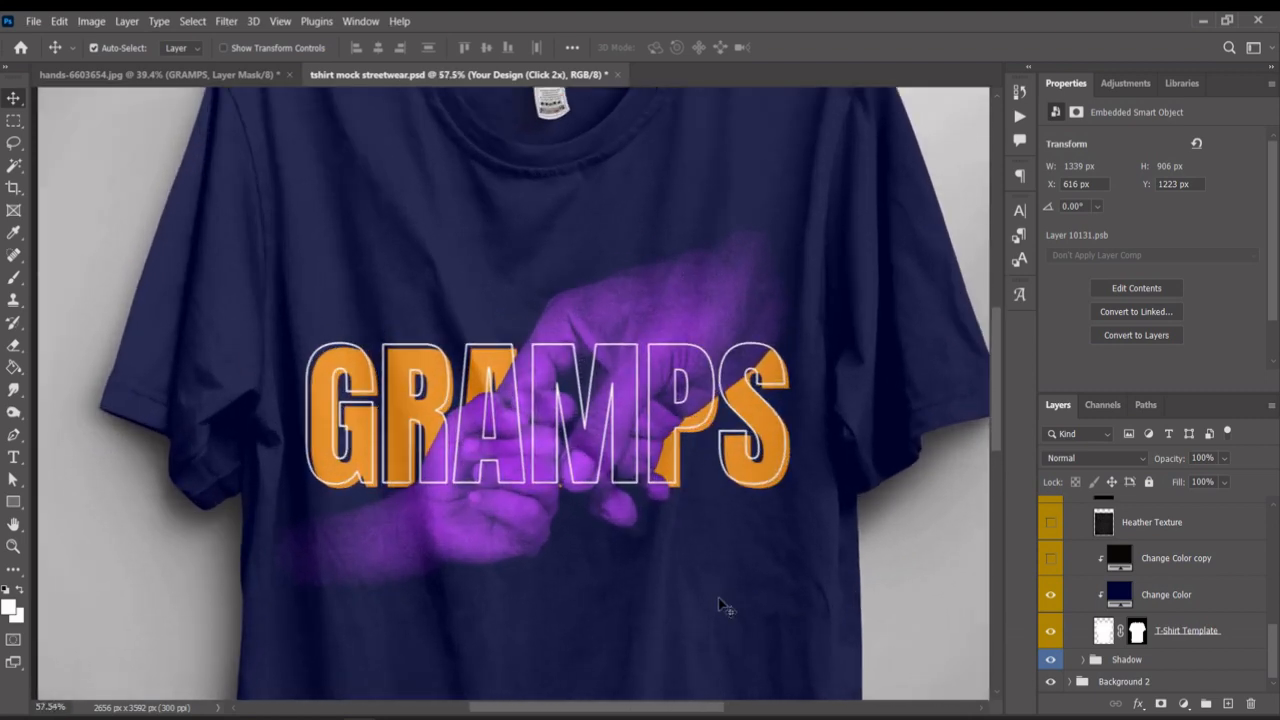
left_click_drag(720, 600, 736, 529)
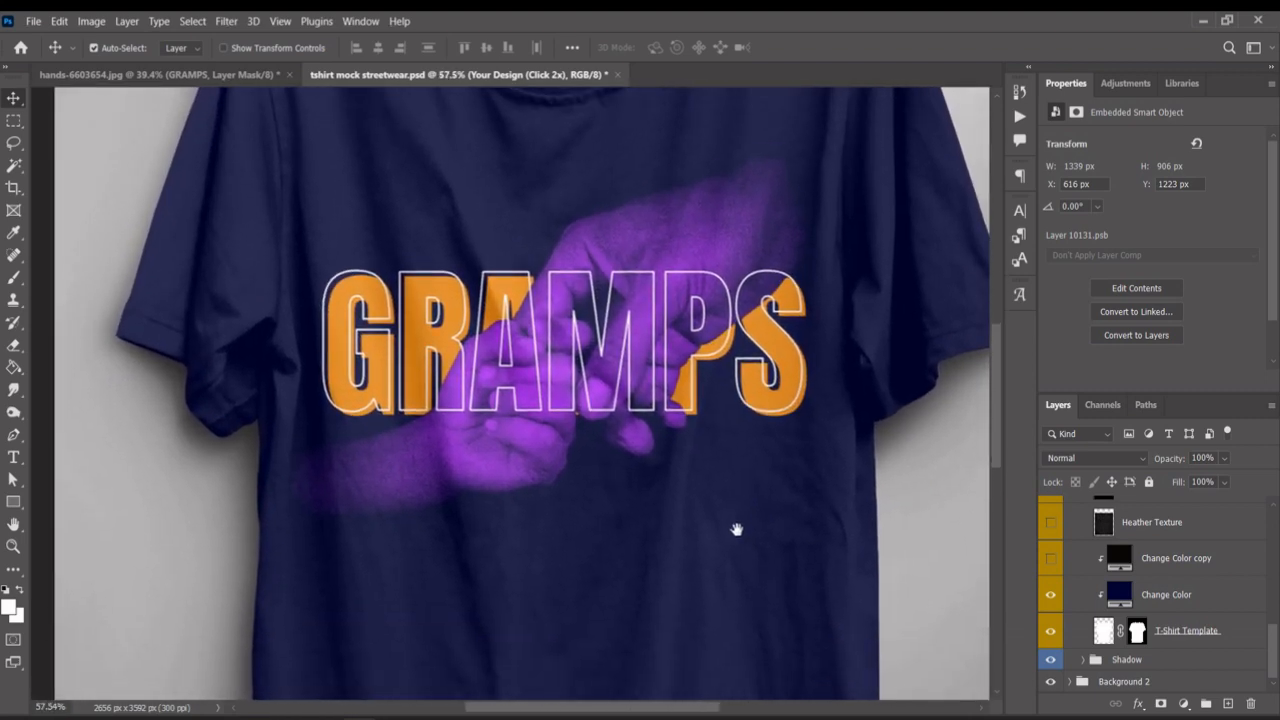
- Show the Change Color copy layer and hide it again to compare the design on the black and navy shirts
left_click(1050, 560)
scroll(852, 540, "down", 4)
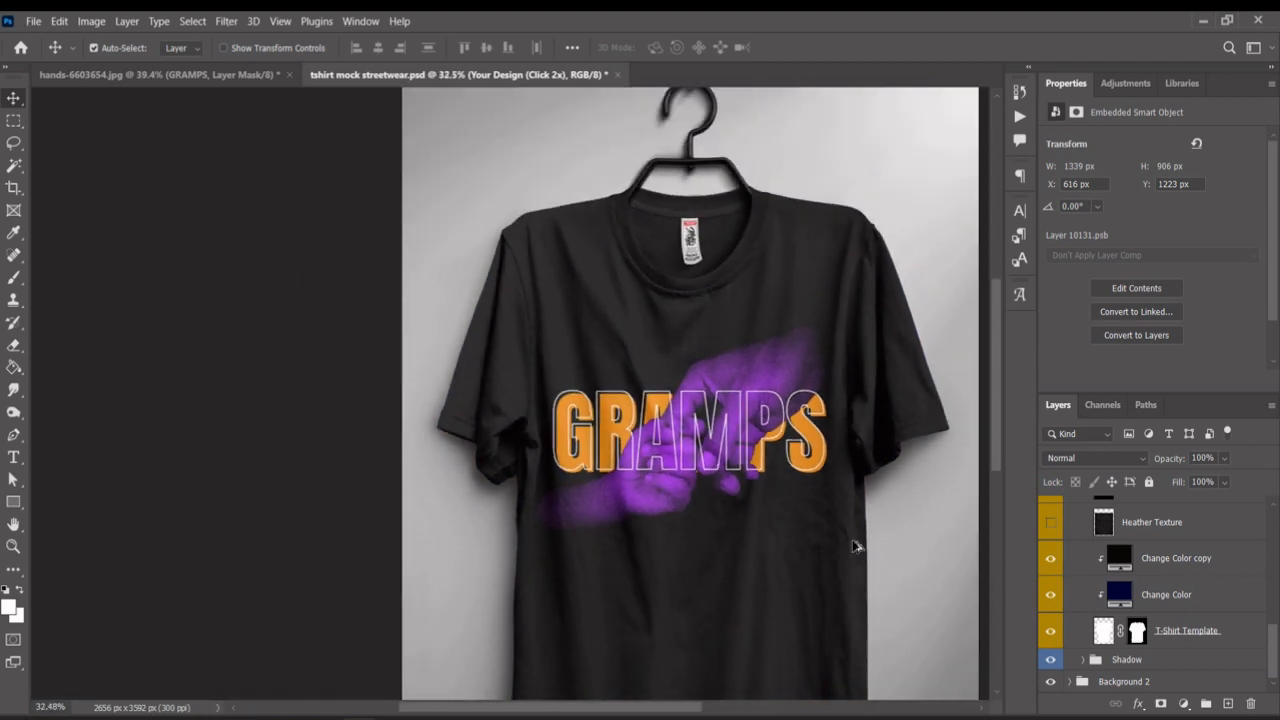
left_click_drag(829, 537, 772, 538)
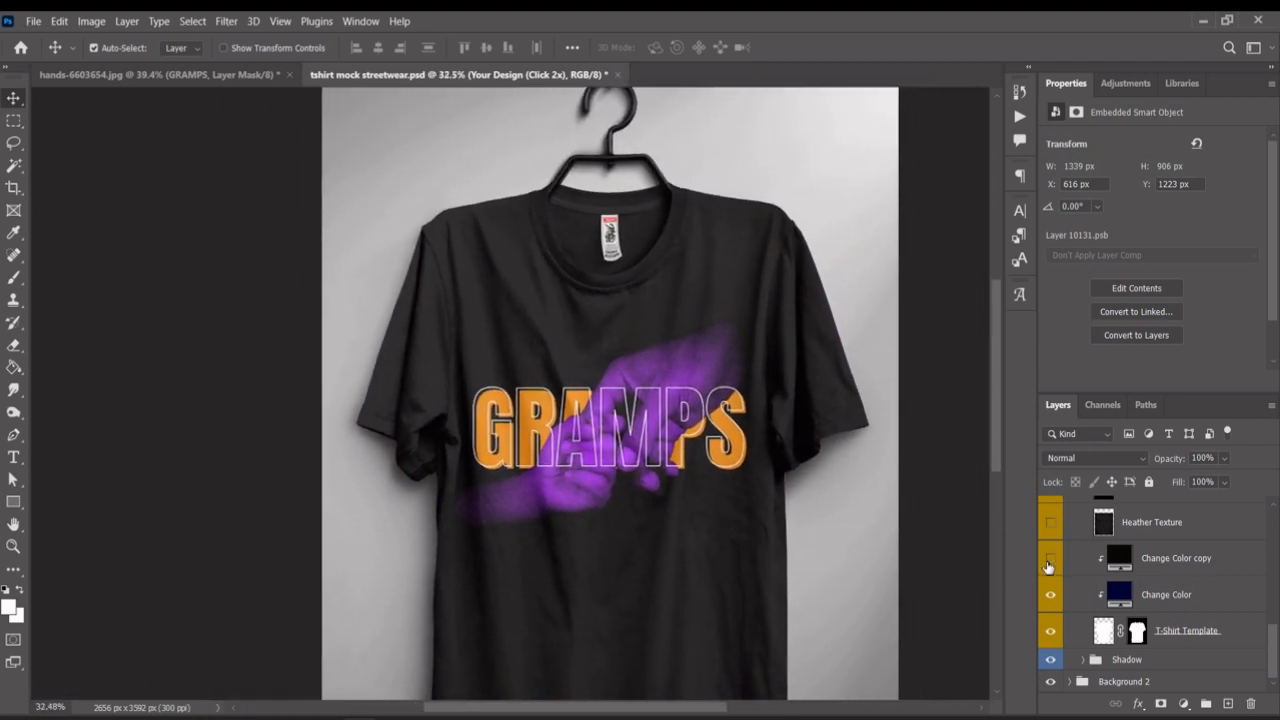
scroll(745, 490, "up", 2)
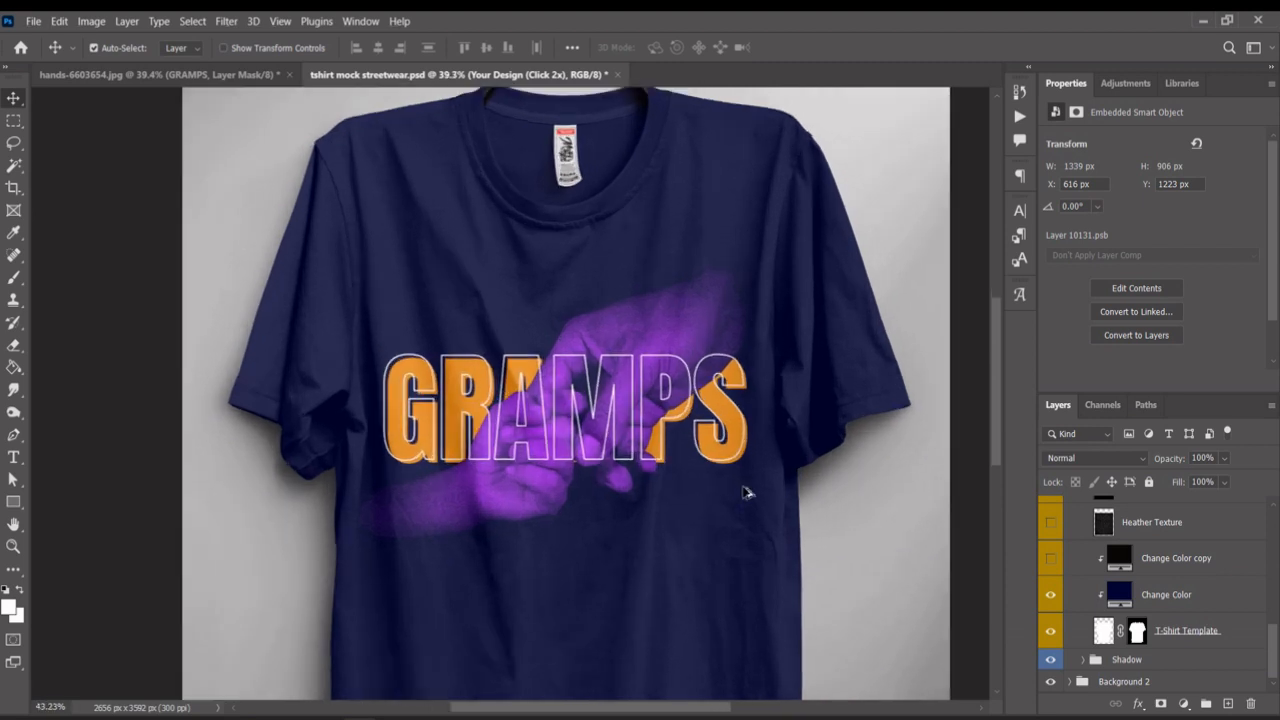
scroll(738, 513, "up", 2)
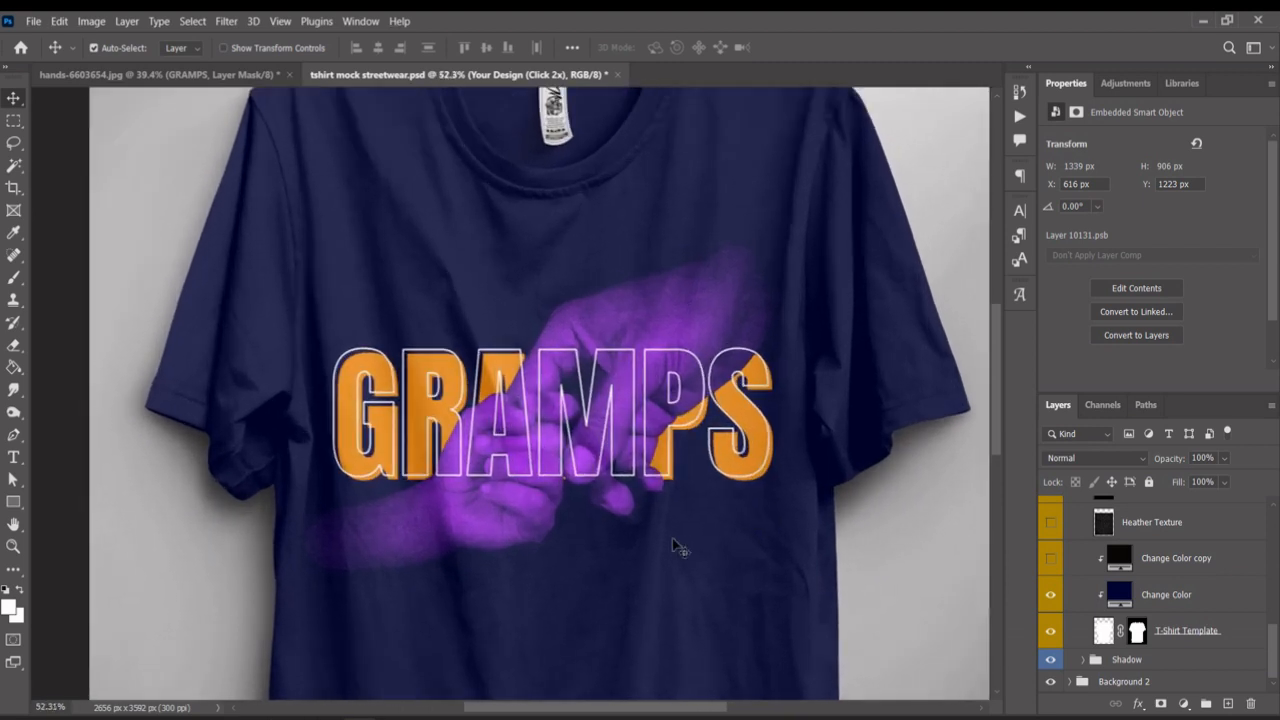